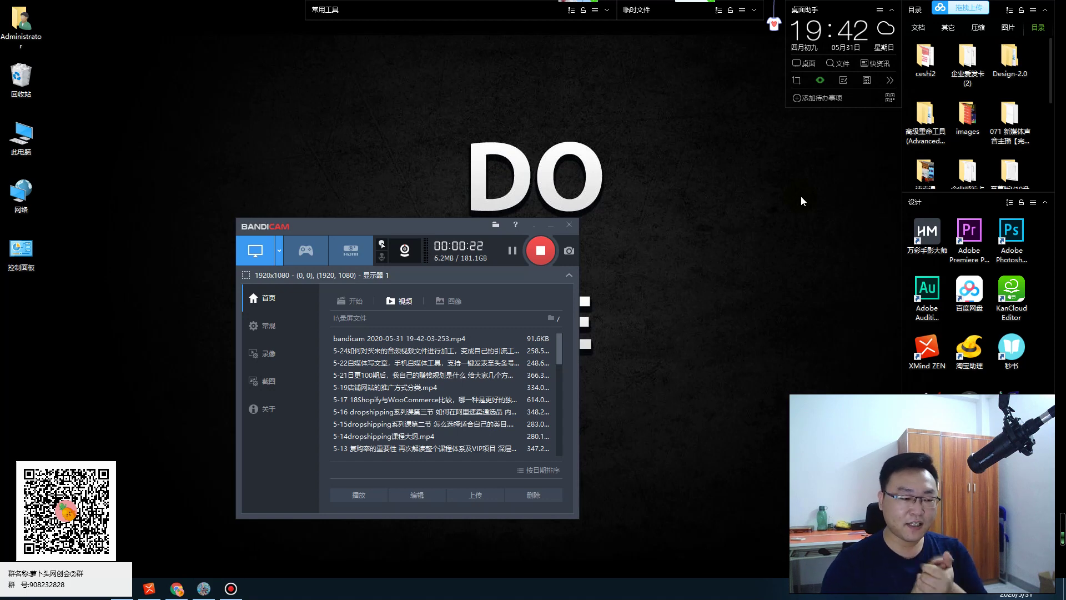
# Step: Minimize the screen recorder, close the customer-service chat window and switch to the 淘宝虚拟项目流程 mind map in XMind ZEN
pyautogui.click(551, 225)
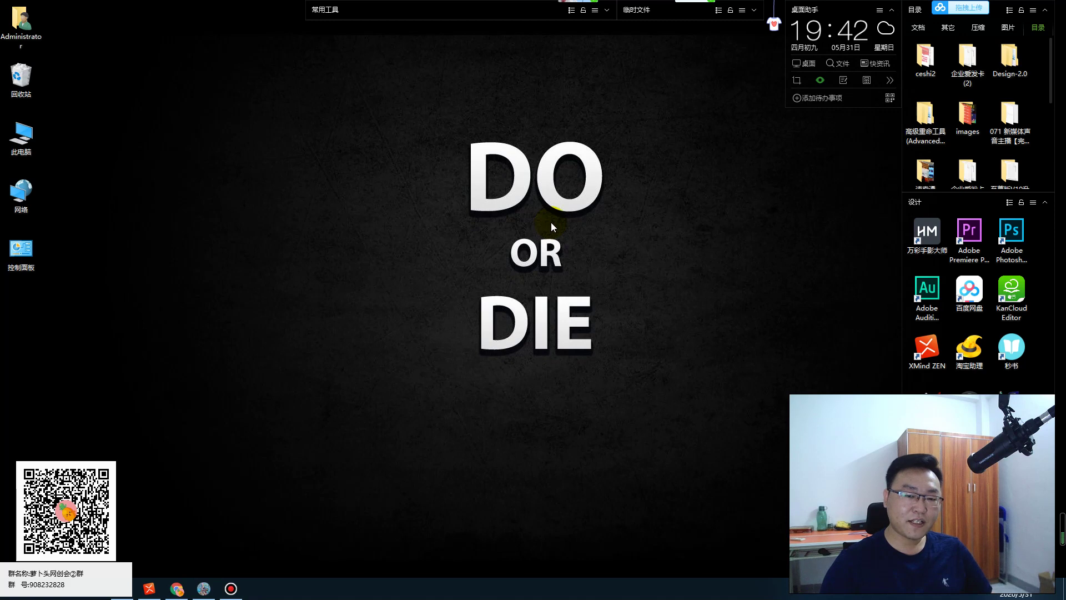
pyautogui.moveTo(124, 596)
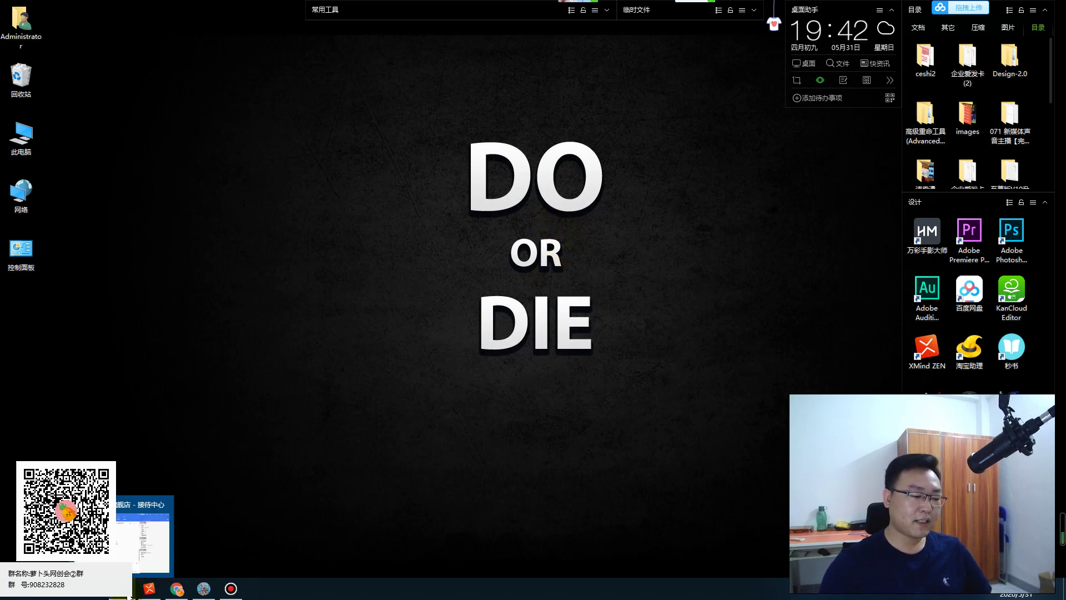
pyautogui.click(162, 524)
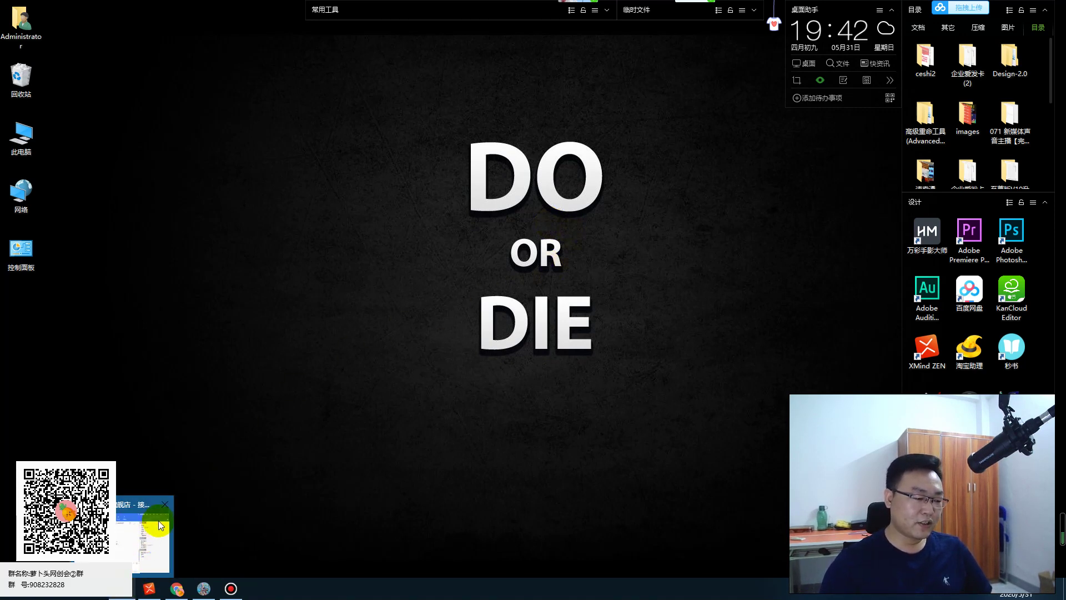
pyautogui.click(165, 505)
pyautogui.click(123, 592)
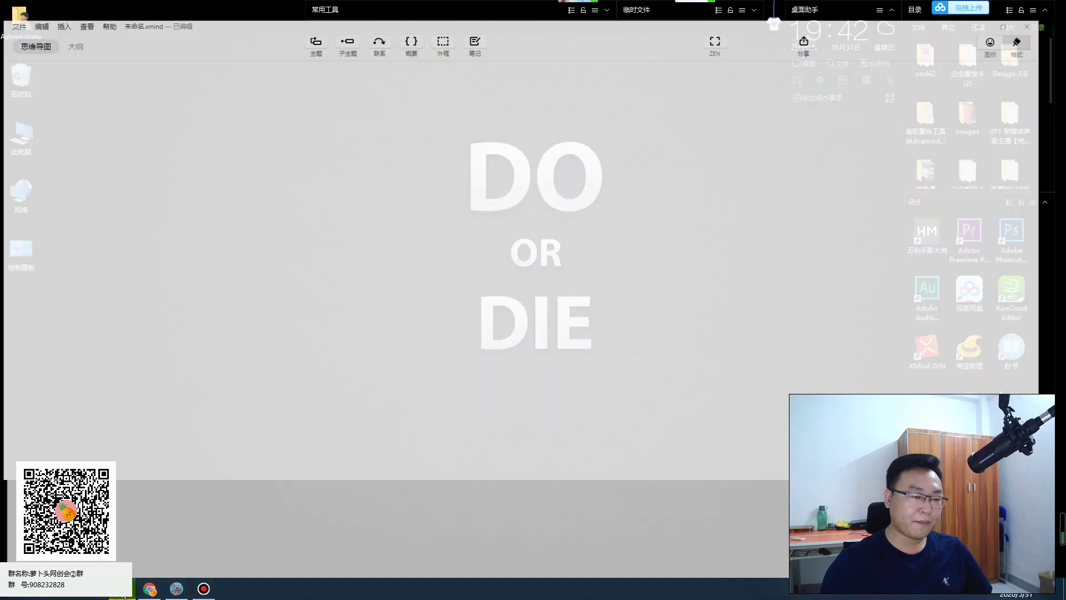
pyautogui.click(257, 303)
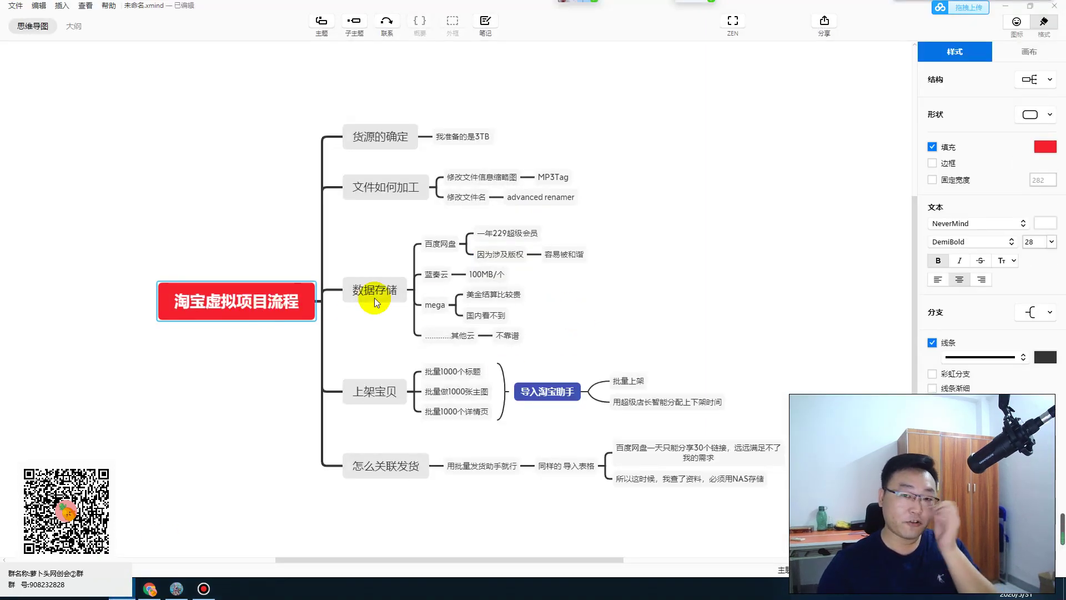
pyautogui.click(653, 281)
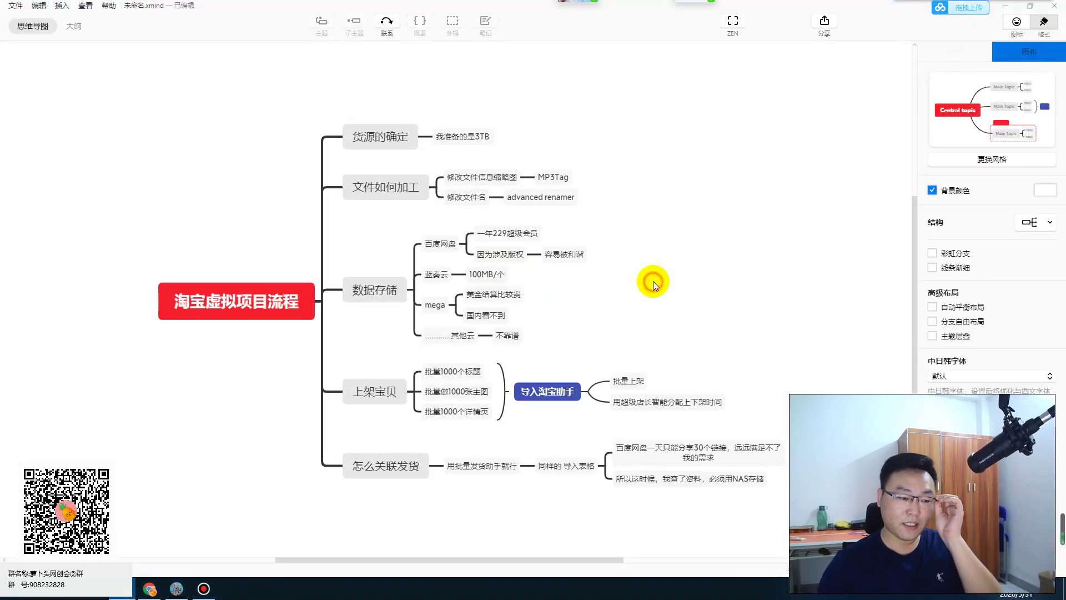
# Step: Review the mind map's central topic and its 货源的确定, 文件如何加工 and 数据存储 branches, including the cloud storage options
pyautogui.click(222, 292)
pyautogui.click(400, 138)
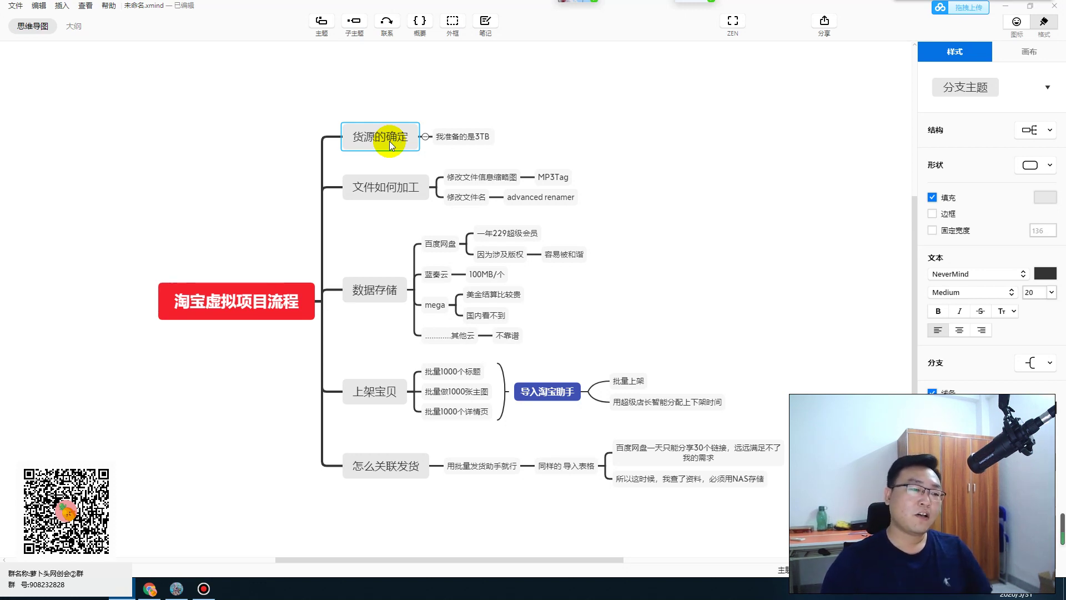
pyautogui.click(389, 191)
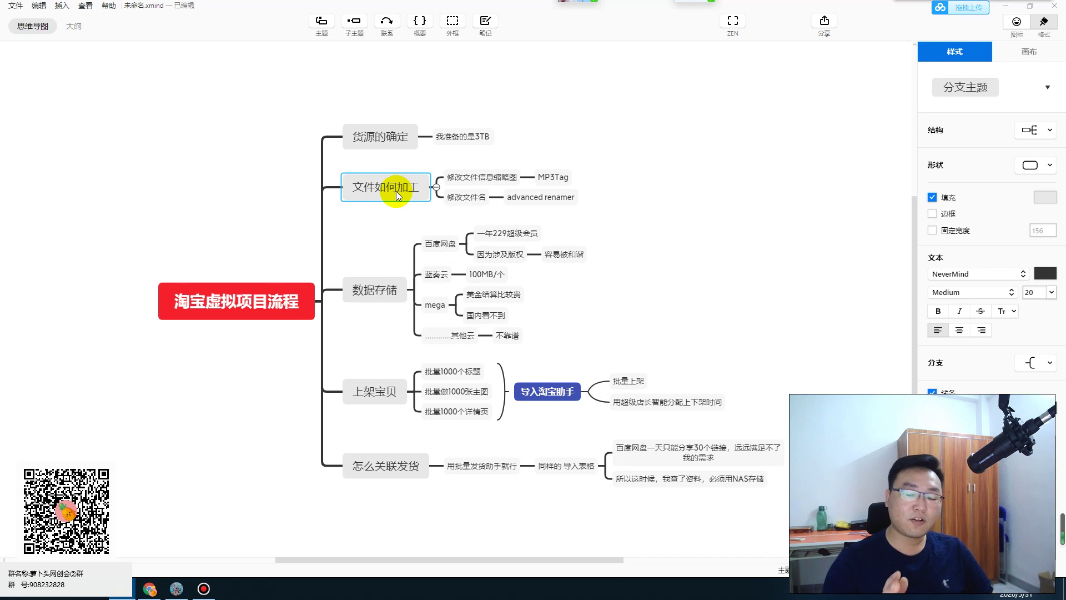
pyautogui.click(381, 286)
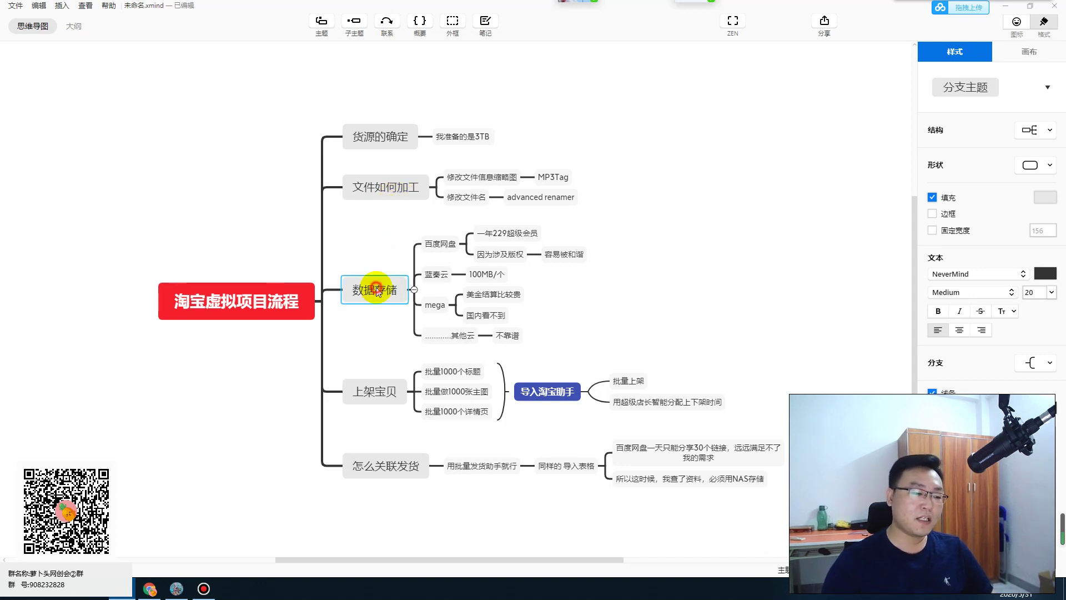
pyautogui.click(435, 245)
pyautogui.click(433, 275)
pyautogui.click(434, 305)
# Step: Review the 上架宝贝 and 怎么关联发货 branches, including the 同样的导入表格 subtopic
pyautogui.click(386, 397)
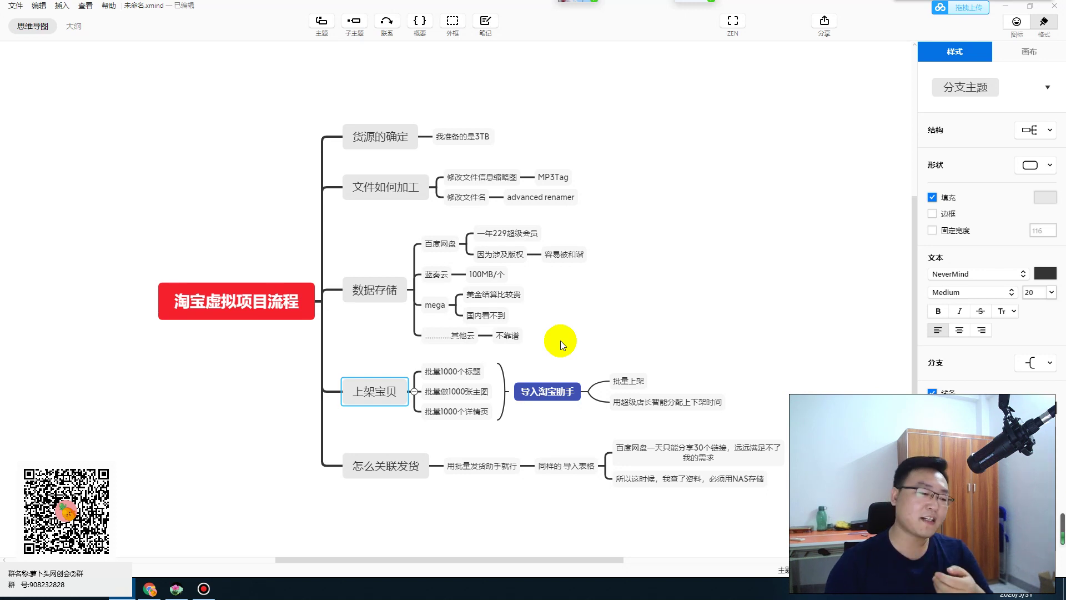
pyautogui.click(386, 468)
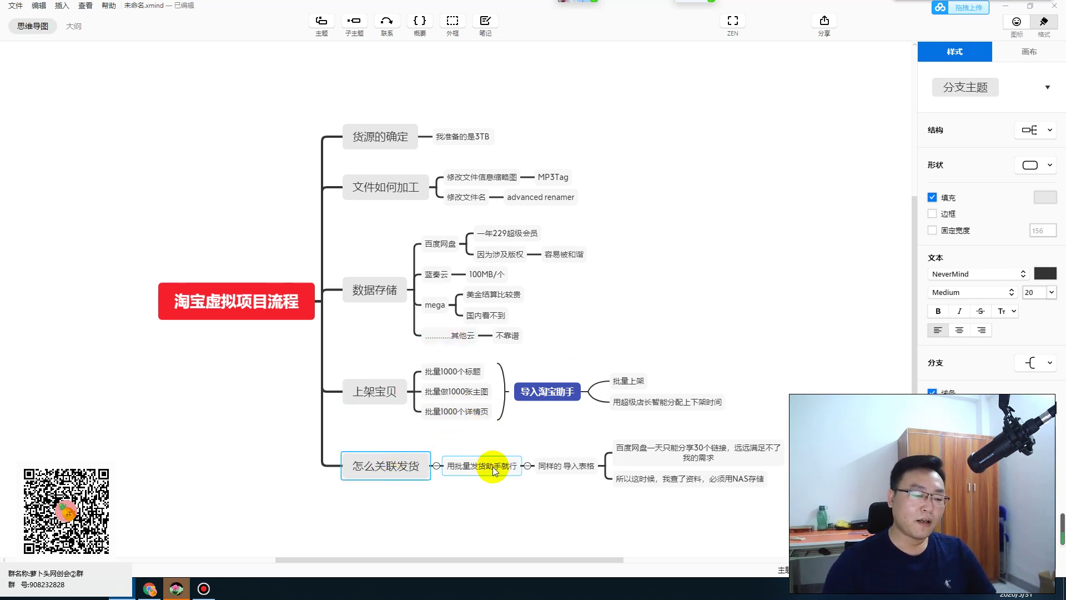
pyautogui.click(569, 466)
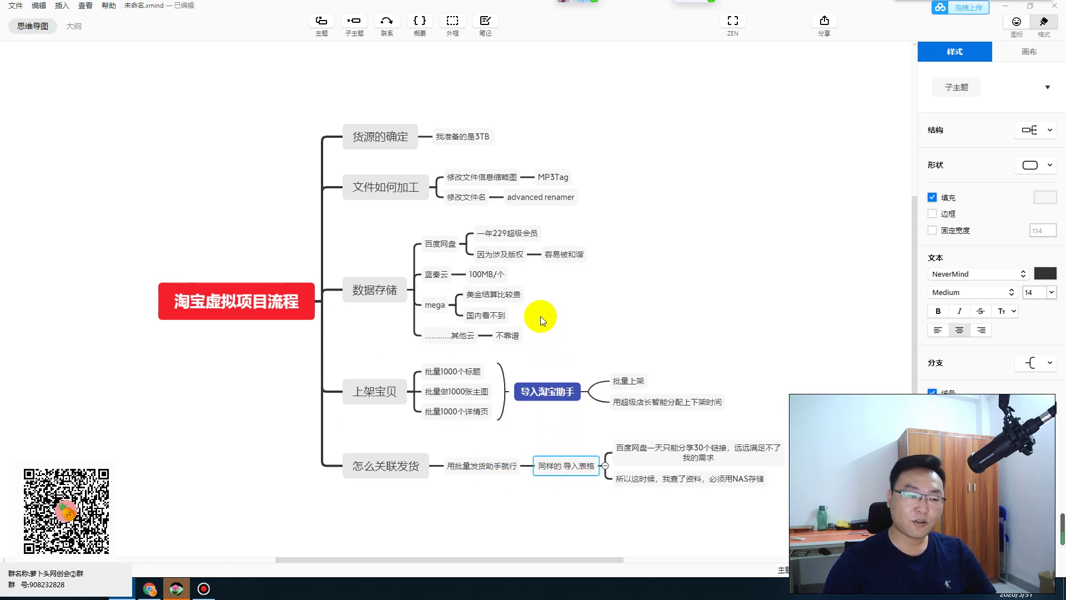
pyautogui.click(651, 291)
pyautogui.scroll(4, 651, 290)
pyautogui.scroll(-4, 652, 289)
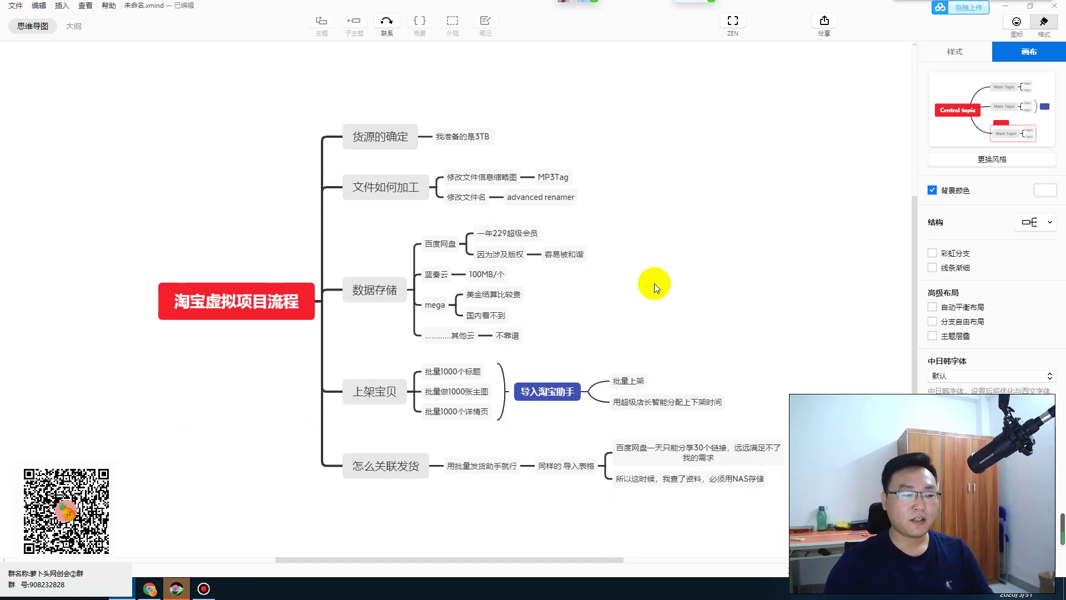
# Step: Switch to Baidu Netdisk, go to the root folder and inspect the properties of the 淘宝产品 folder
pyautogui.click(960, 10)
pyautogui.click(297, 145)
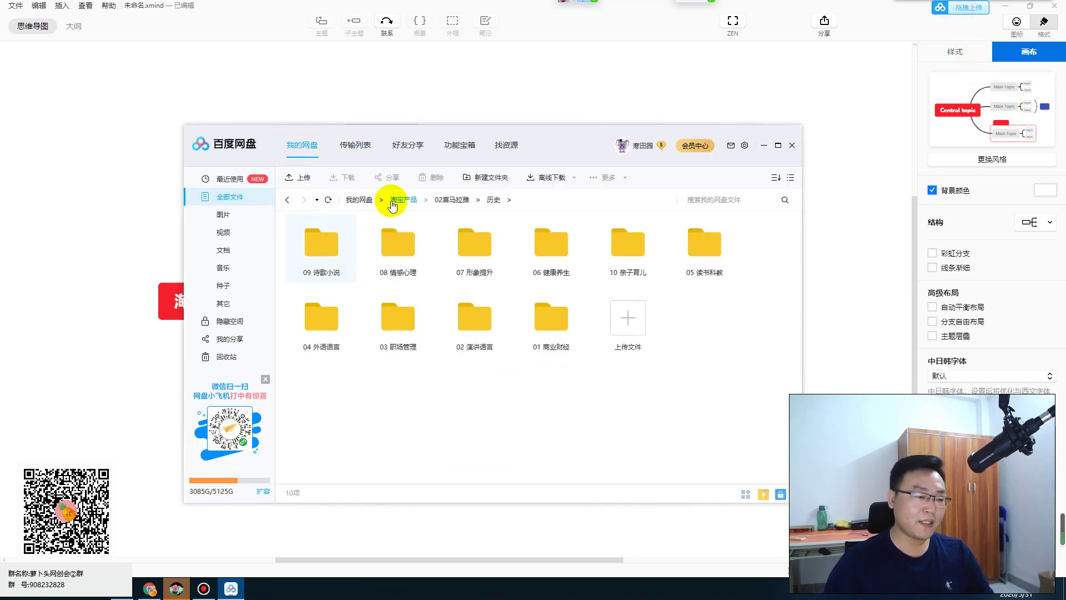
pyautogui.click(401, 200)
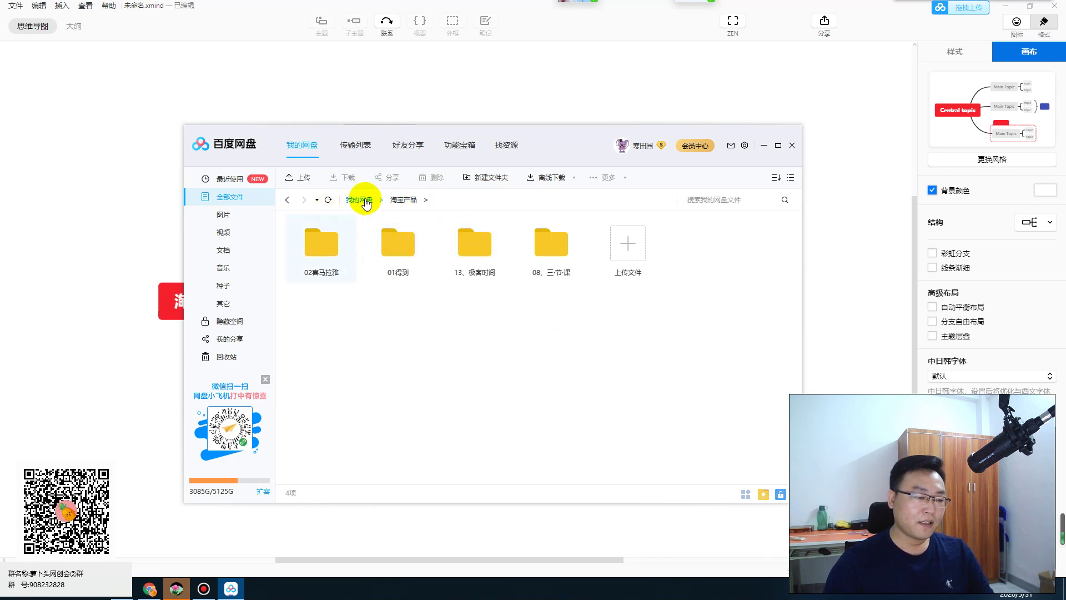
pyautogui.click(360, 199)
pyautogui.rightClick(409, 245)
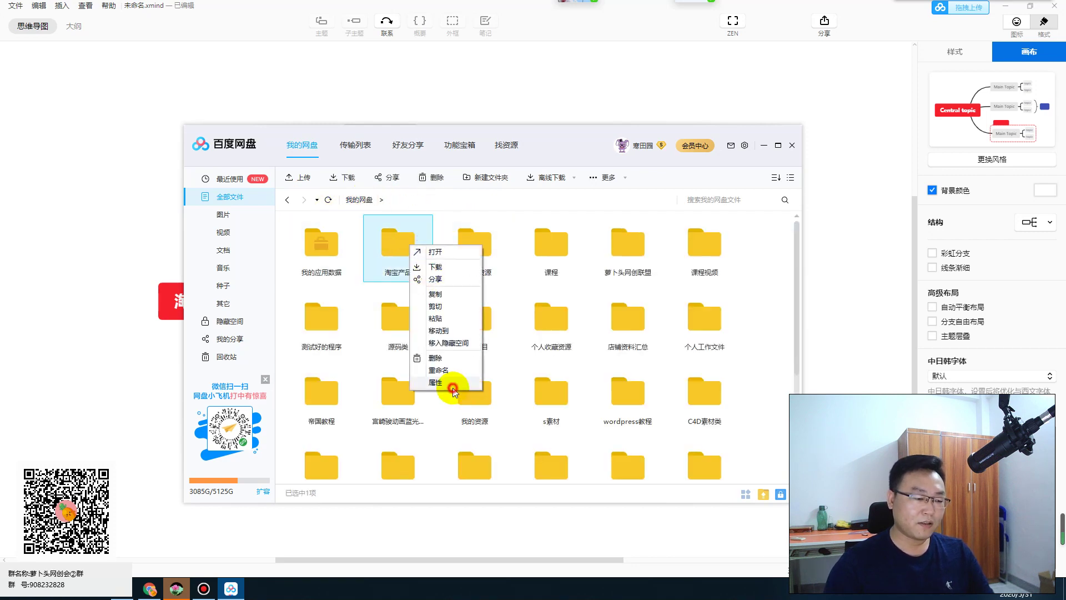
pyautogui.click(461, 387)
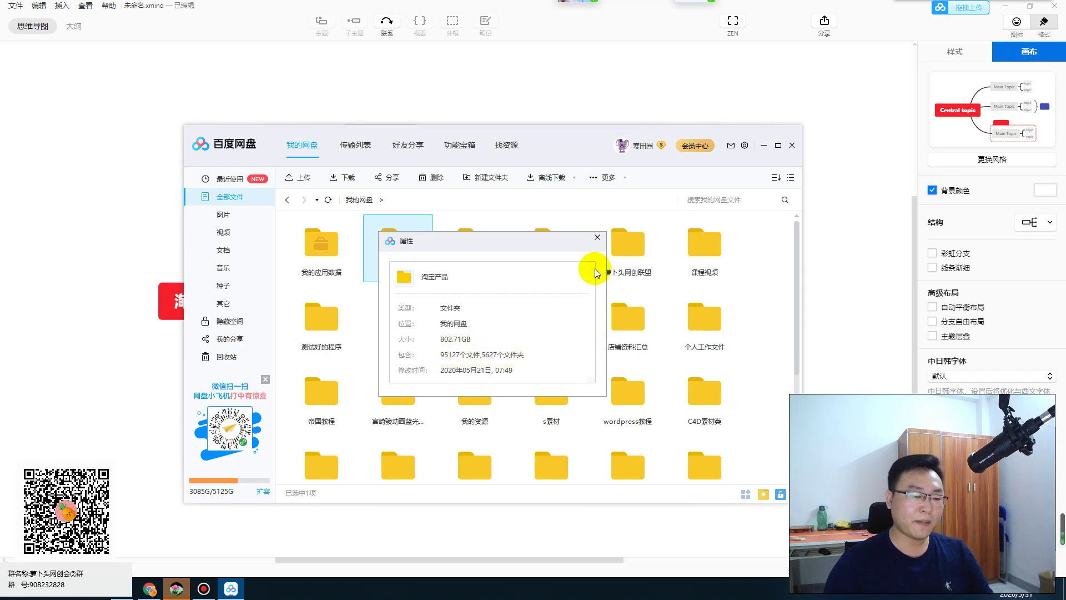
pyautogui.click(598, 237)
# Step: Browse through 淘宝产品, 02喜马拉雅 and 历史 to view the contents of the 07 形象提升 folder
pyautogui.doubleClick(399, 242)
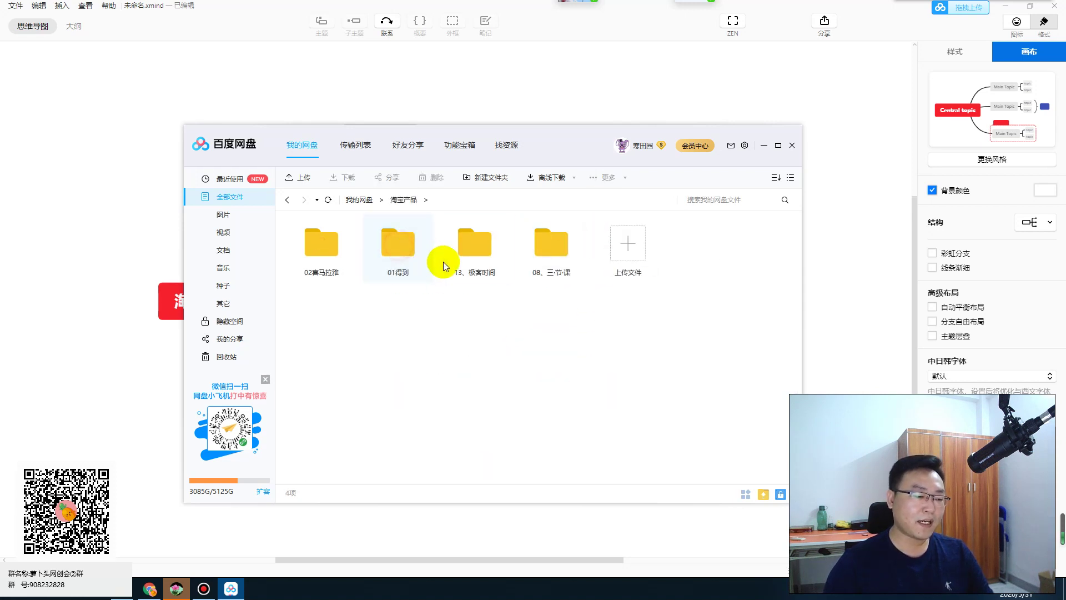
pyautogui.doubleClick(322, 247)
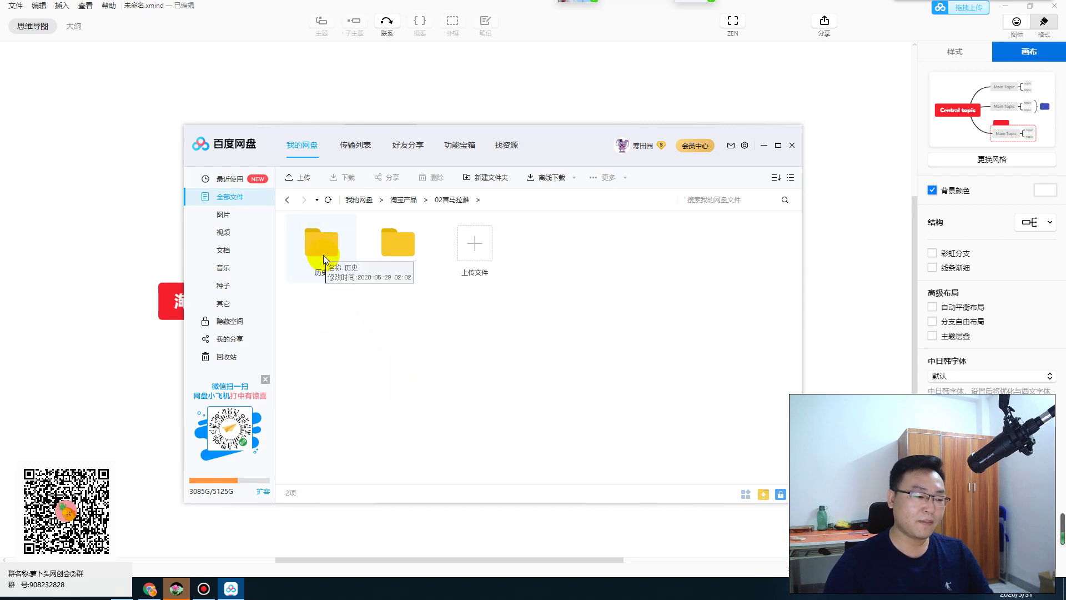
pyautogui.doubleClick(323, 254)
pyautogui.click(333, 253)
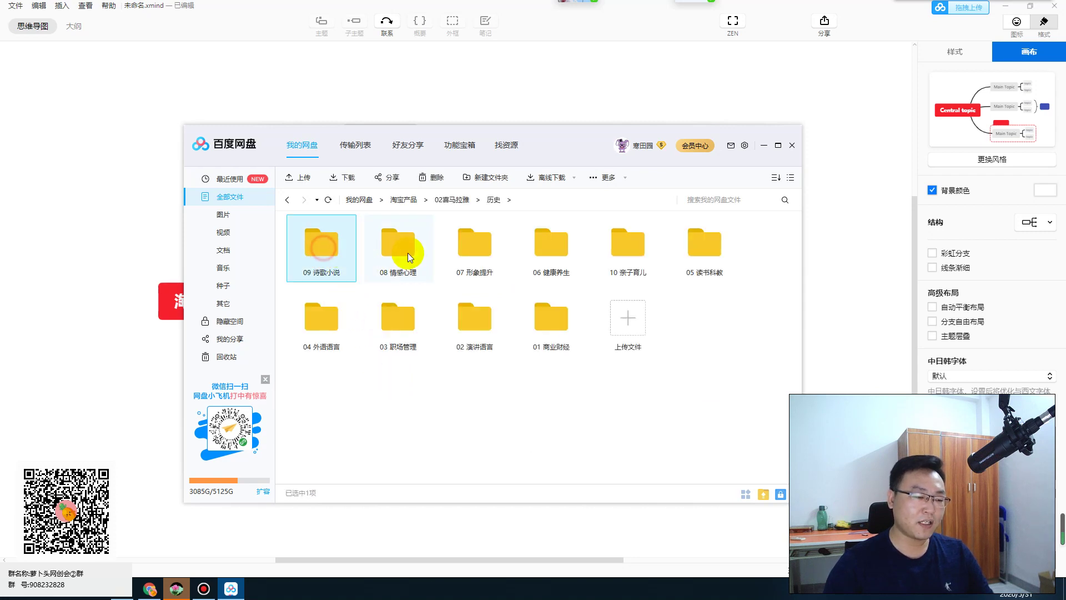
pyautogui.click(407, 252)
pyautogui.doubleClick(476, 245)
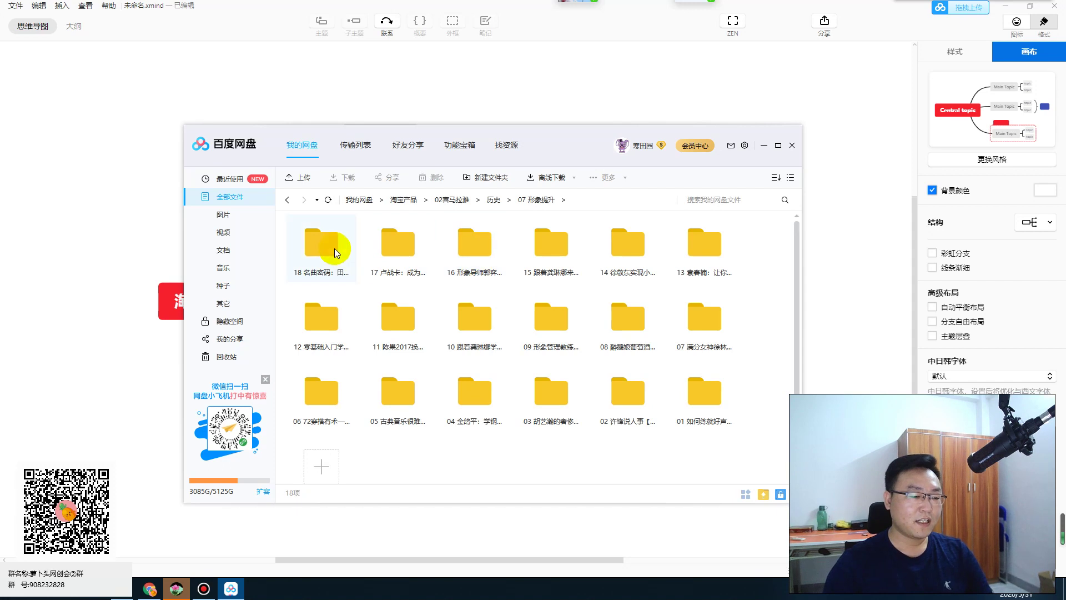
# Step: Go back to the 历史 folder and look through the courses in 06 健康养生
pyautogui.click(287, 201)
pyautogui.click(561, 254)
pyautogui.doubleClick(561, 254)
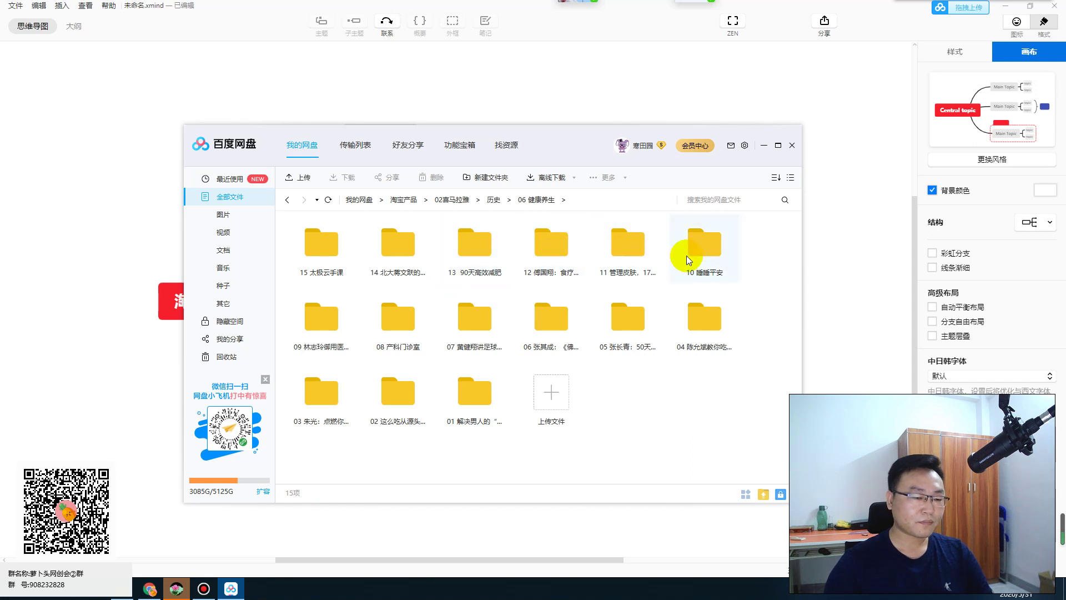
pyautogui.click(288, 200)
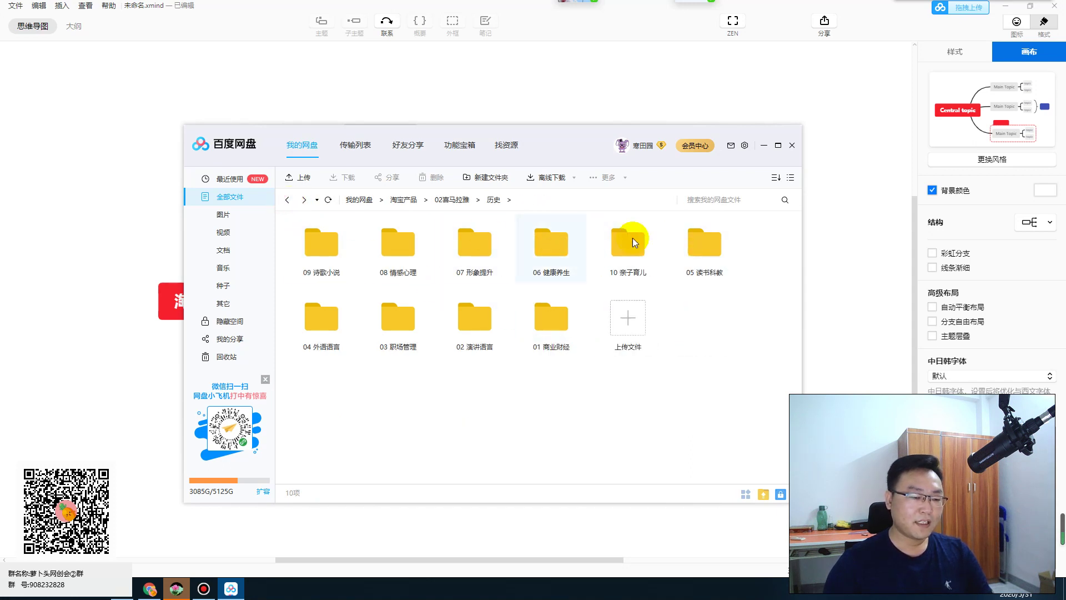
# Step: Look through the list of courses in the 01 商业财经 folder and return to the 历史 folder
pyautogui.doubleClick(558, 323)
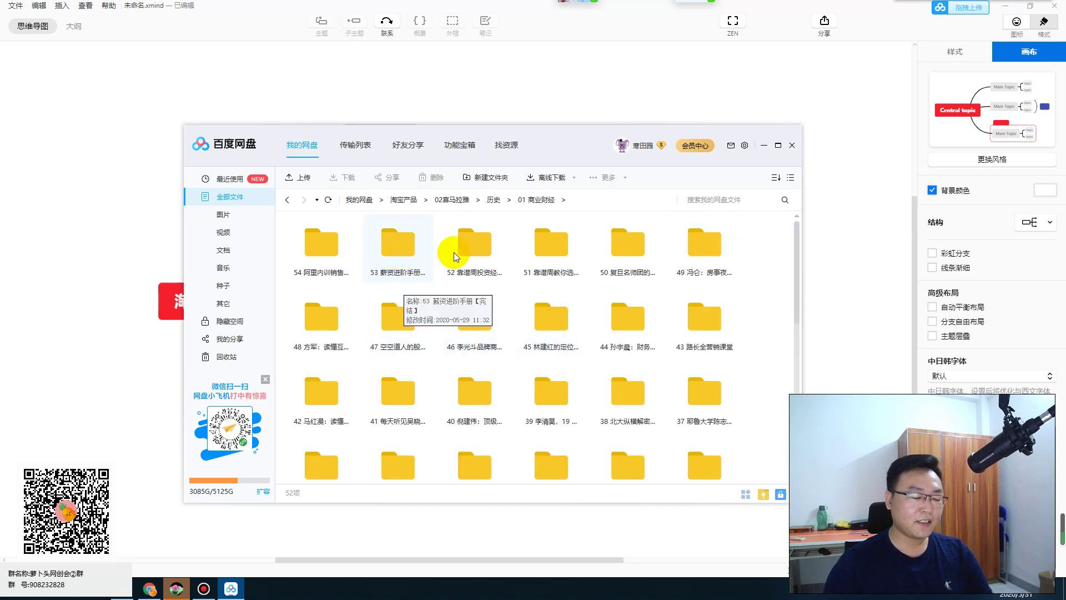
pyautogui.scroll(-7, 694, 378)
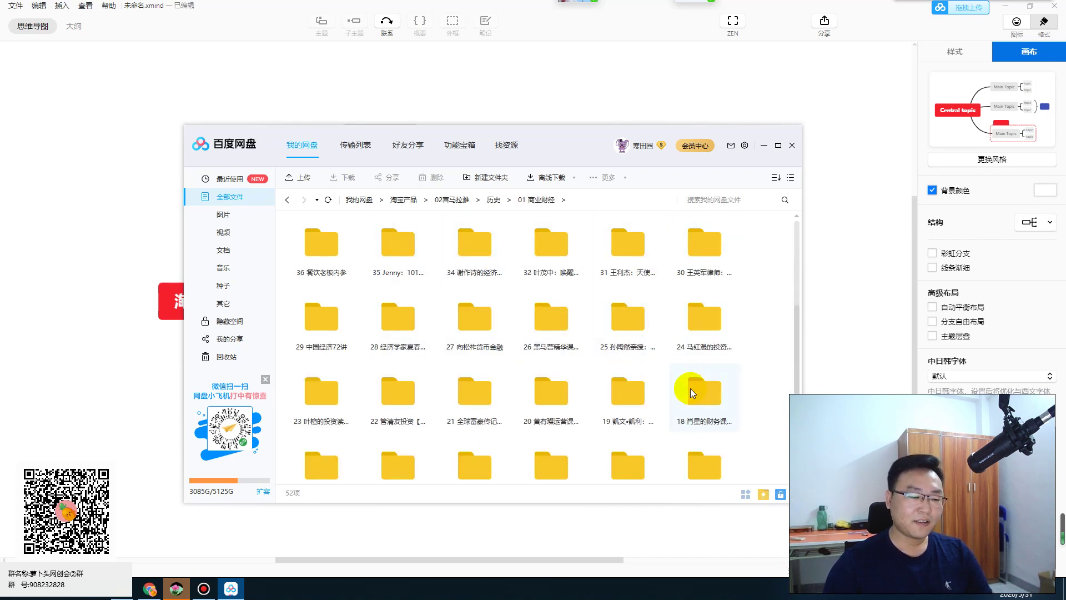
pyautogui.scroll(7, 549, 351)
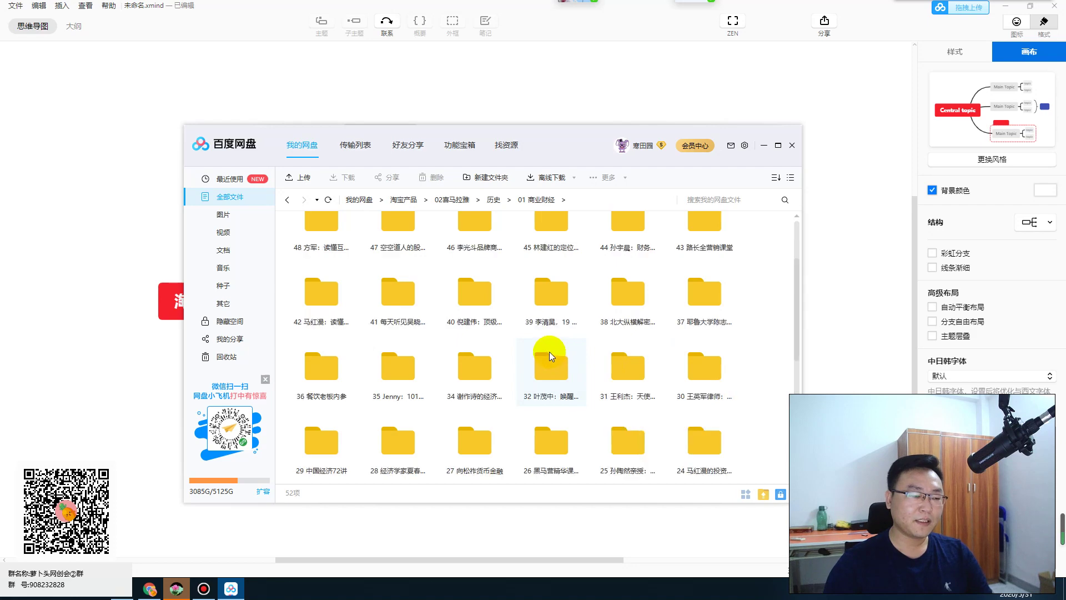
pyautogui.click(288, 200)
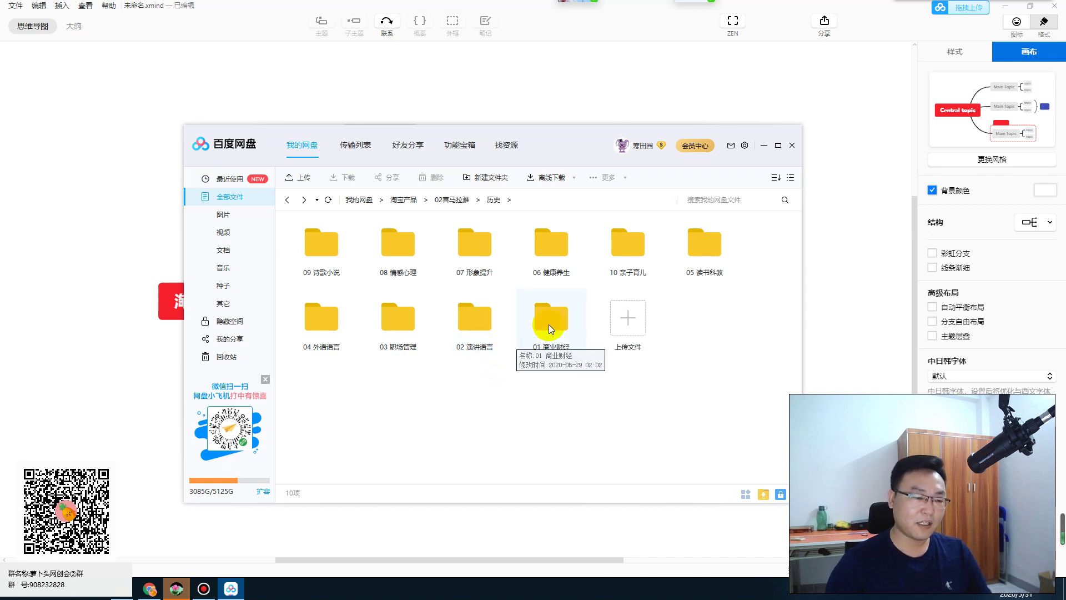
# Step: Point out the 06 健康养生 and 07 形象提升 folders, return to 02喜马拉雅 and close the cloud drive window
pyautogui.click(550, 247)
pyautogui.click(488, 255)
pyautogui.click(551, 242)
pyautogui.click(479, 244)
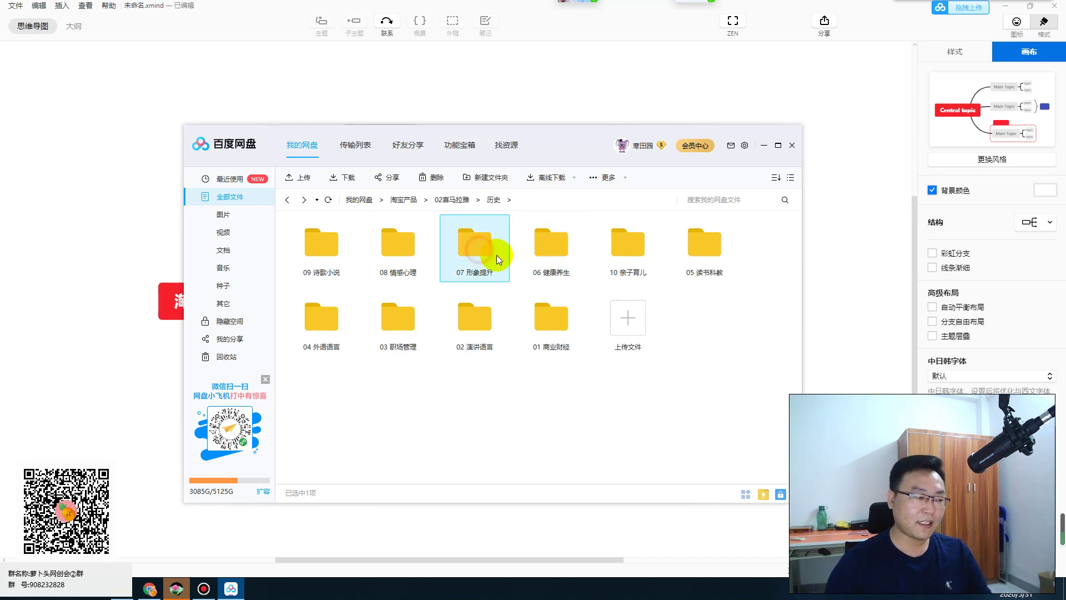
pyautogui.click(287, 200)
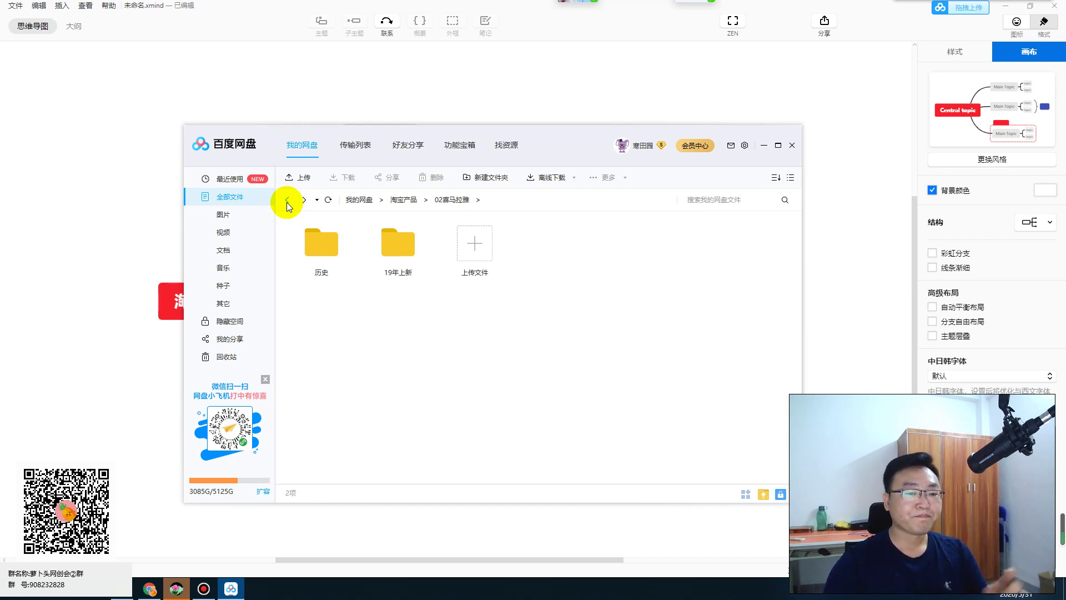
pyautogui.click(287, 202)
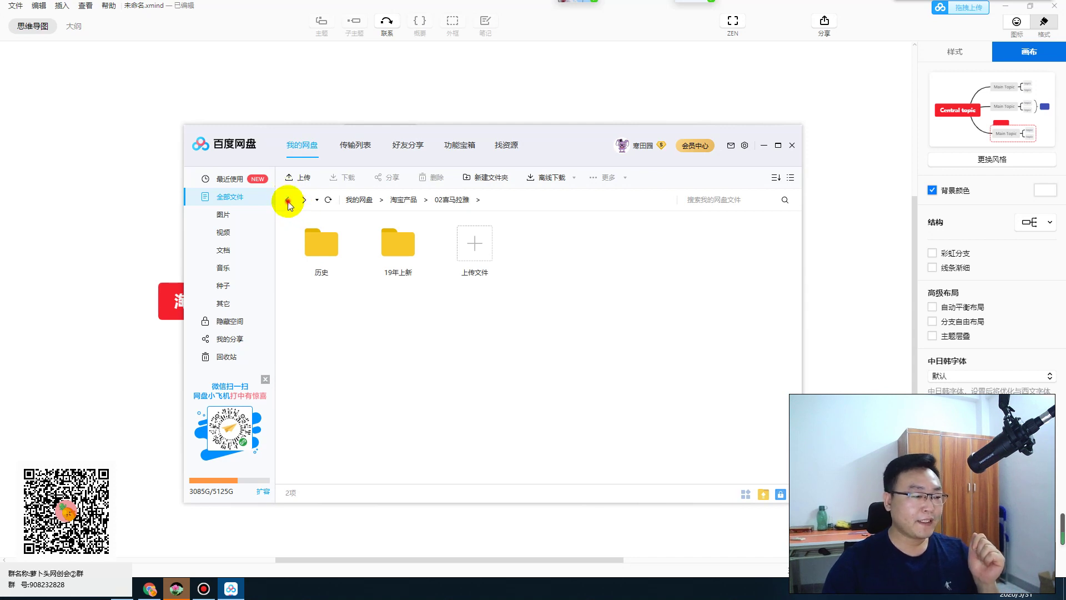
pyautogui.click(793, 149)
# Step: Review the 货源的确定 branch and its 我准备的是3TB subtopic in the mind map
pyautogui.click(381, 138)
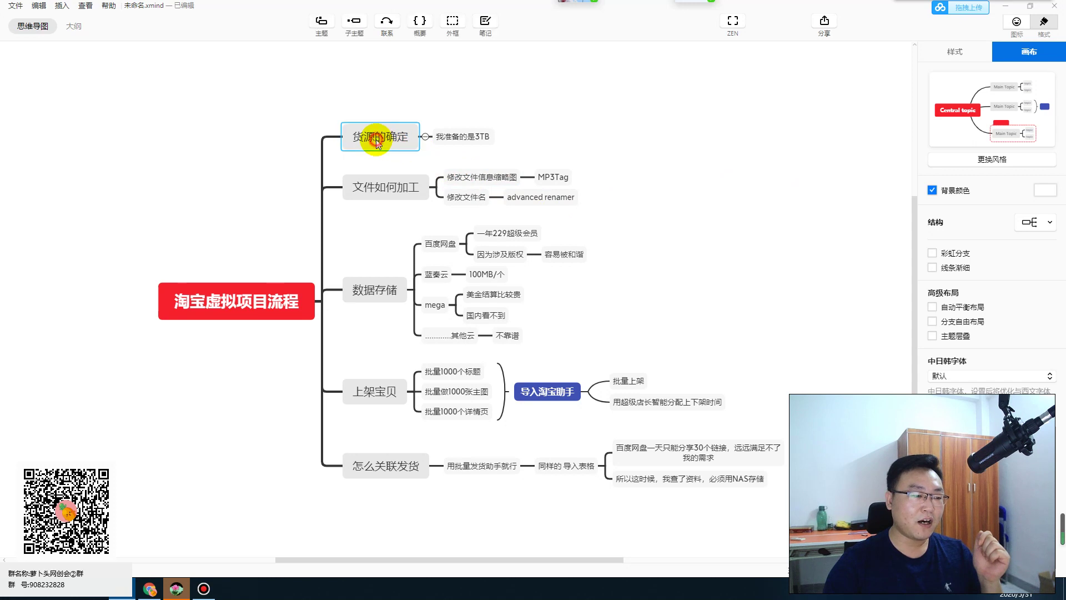
pyautogui.click(441, 140)
pyautogui.click(374, 139)
pyautogui.click(445, 138)
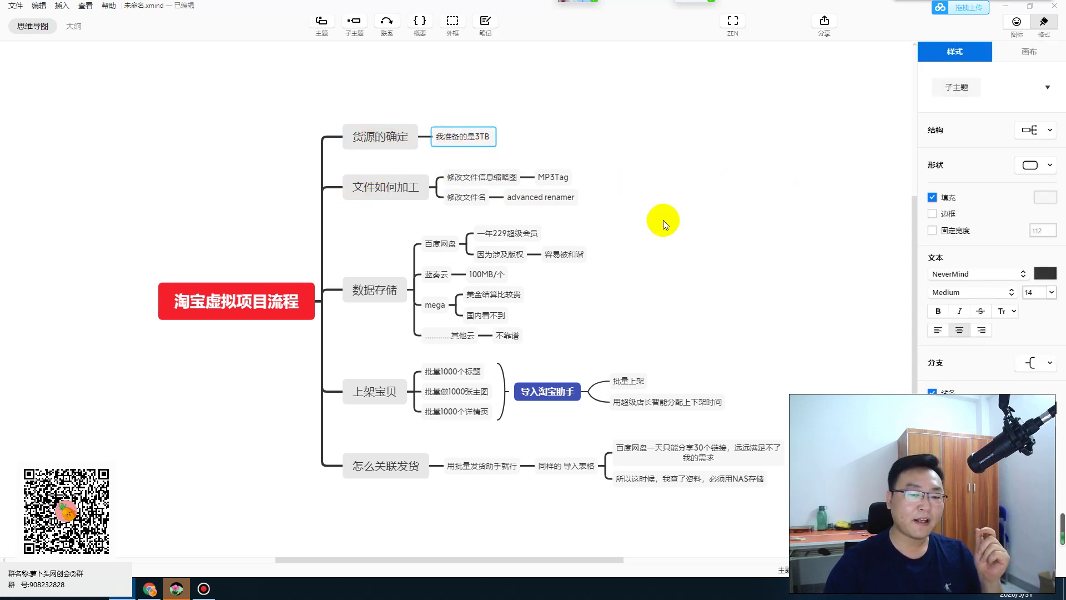
# Step: Show the desktop, open 此电脑 and select the 快速程序盘 (I:) drive to check its storage space
pyautogui.click(1063, 588)
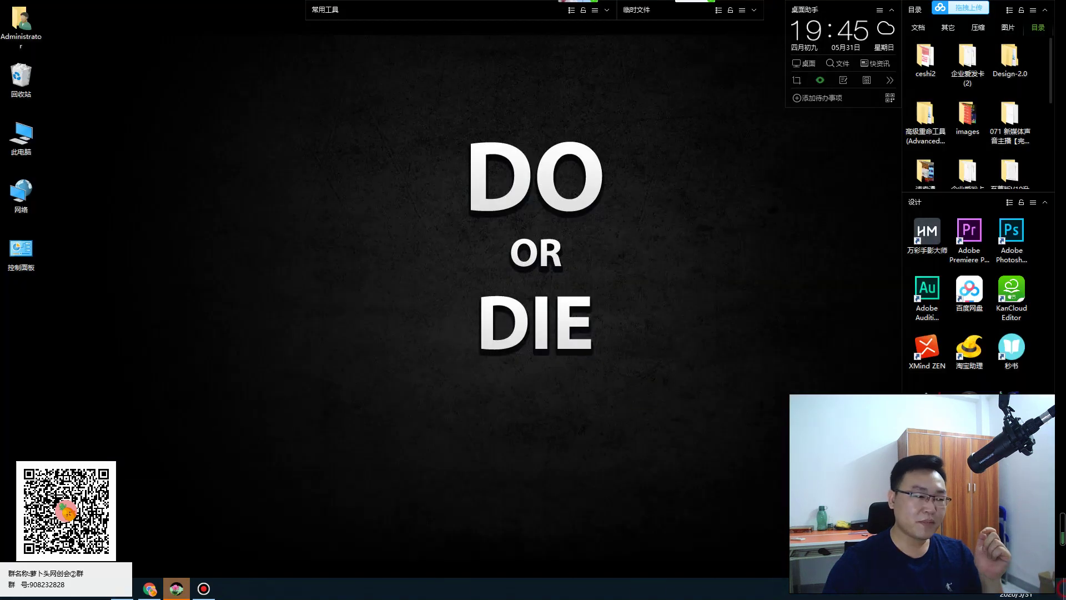
pyautogui.doubleClick(21, 135)
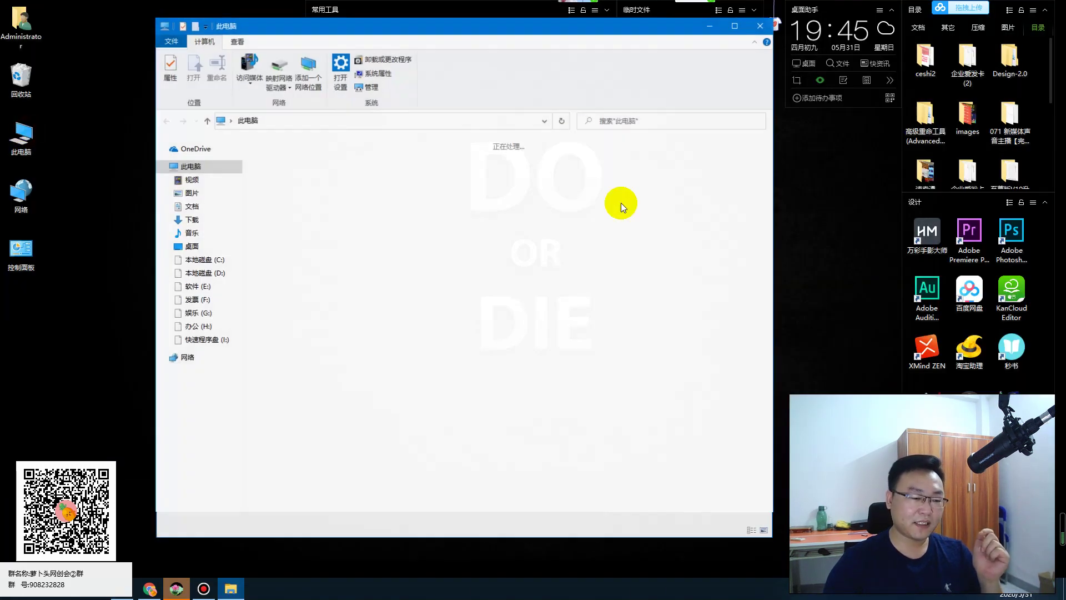
pyautogui.click(601, 321)
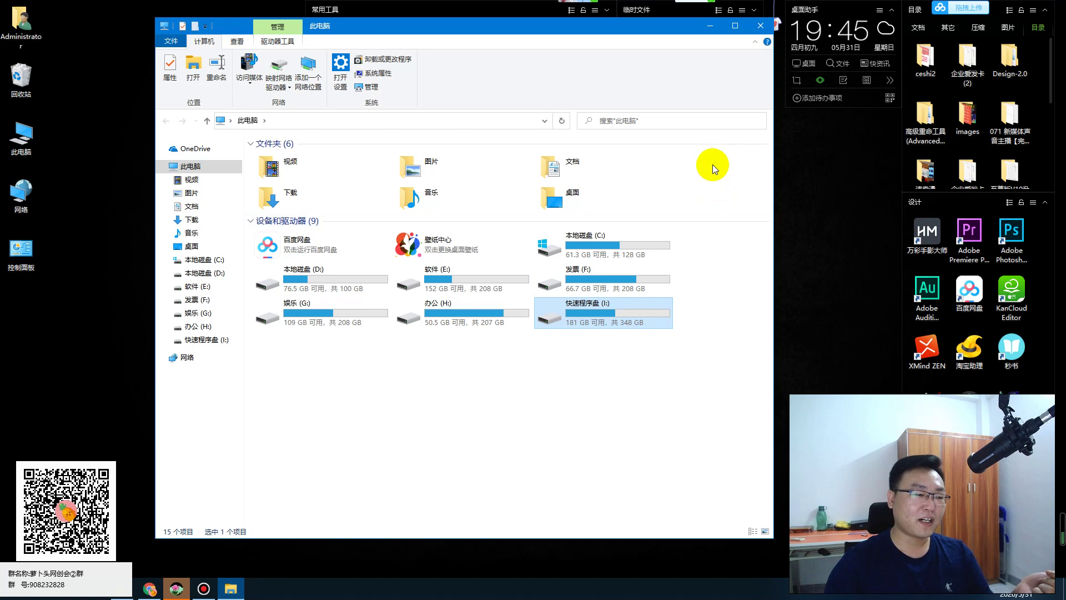
# Step: Close the 此电脑 window and clear the desktop, leaving the chat window minimized
pyautogui.click(761, 26)
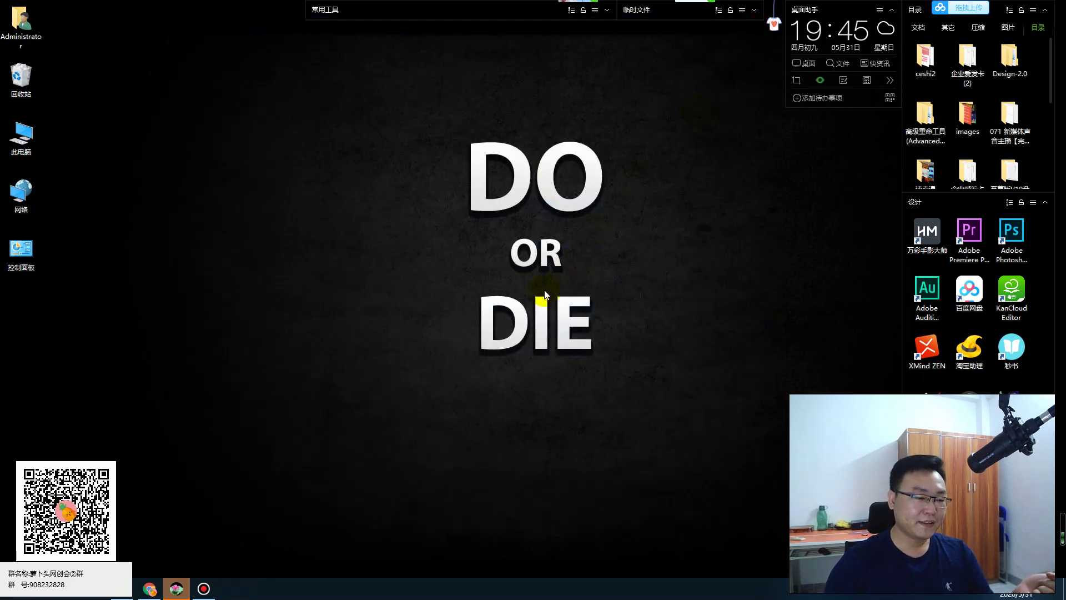
pyautogui.rightClick(386, 284)
pyautogui.click(428, 315)
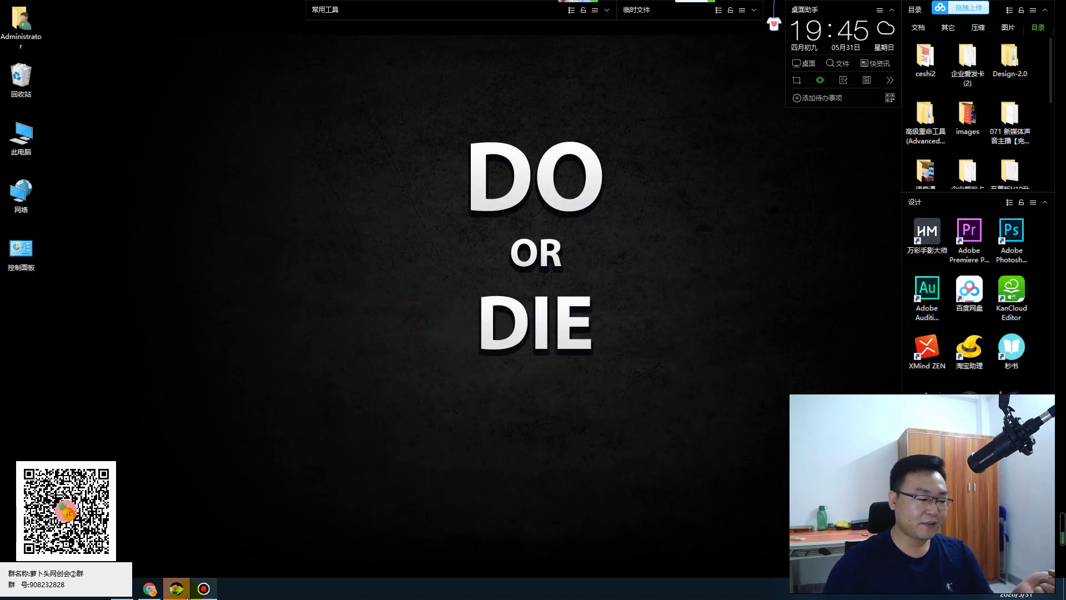
pyautogui.click(183, 594)
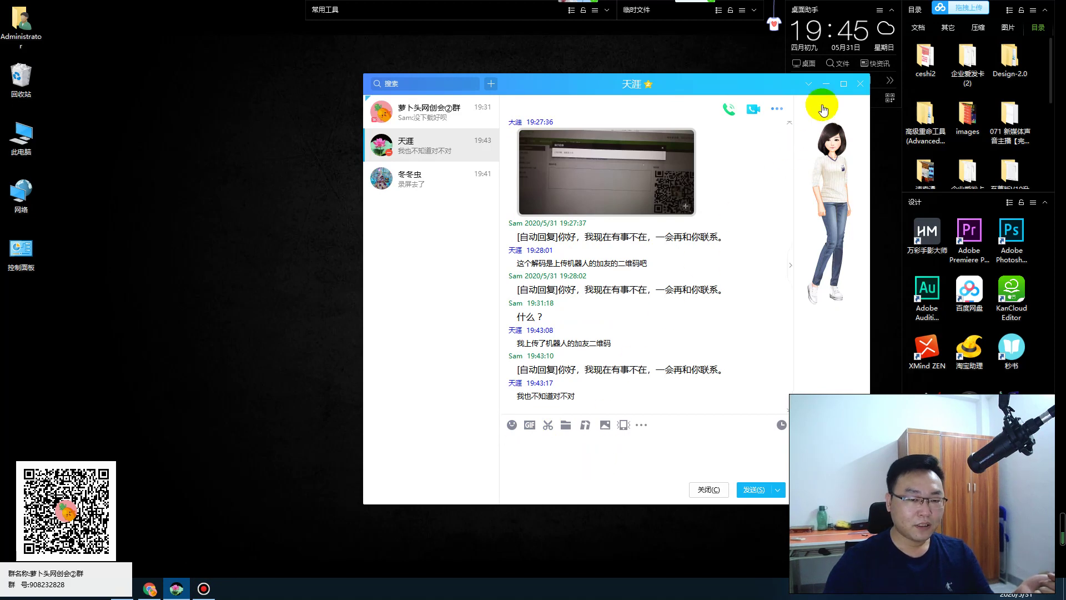
pyautogui.click(826, 83)
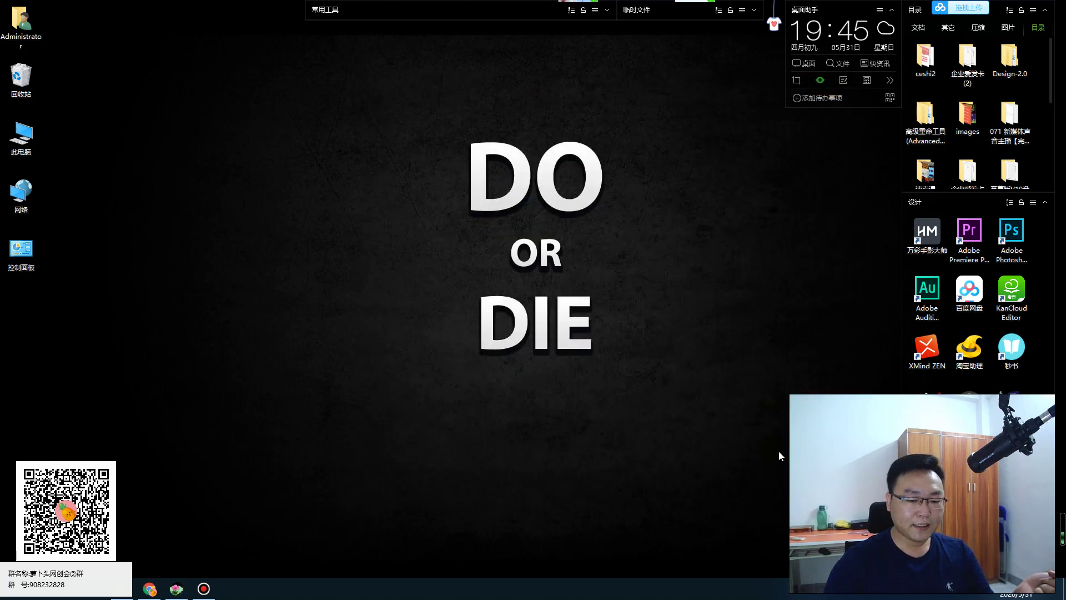
# Step: Return to the mind map and point out the 文件如何加工 branch and its 修改文件信息缩略图 subtopic
pyautogui.click(129, 593)
pyautogui.click(365, 194)
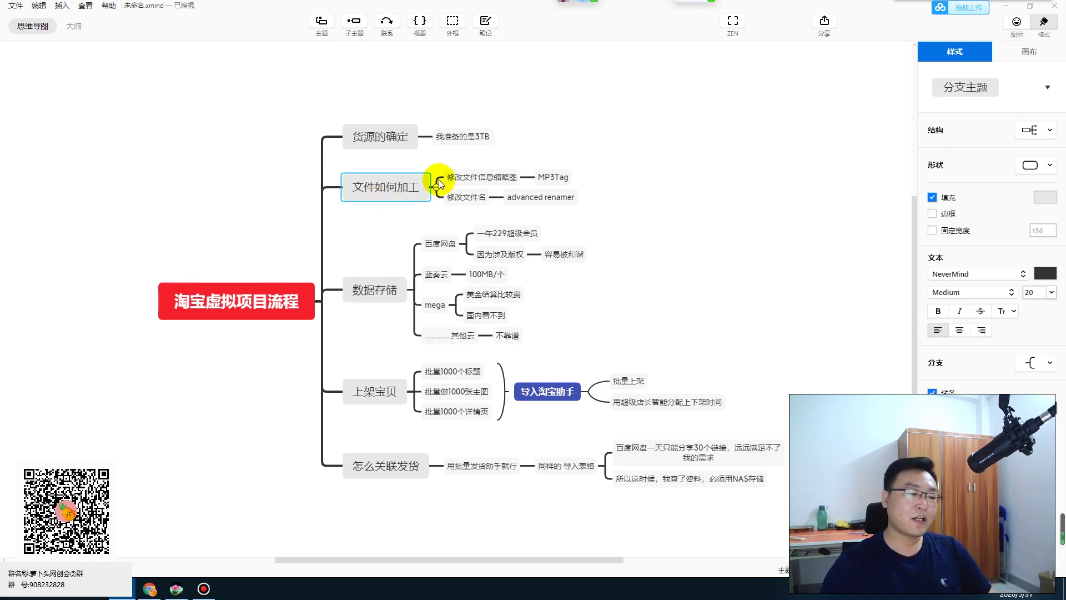
pyautogui.click(475, 179)
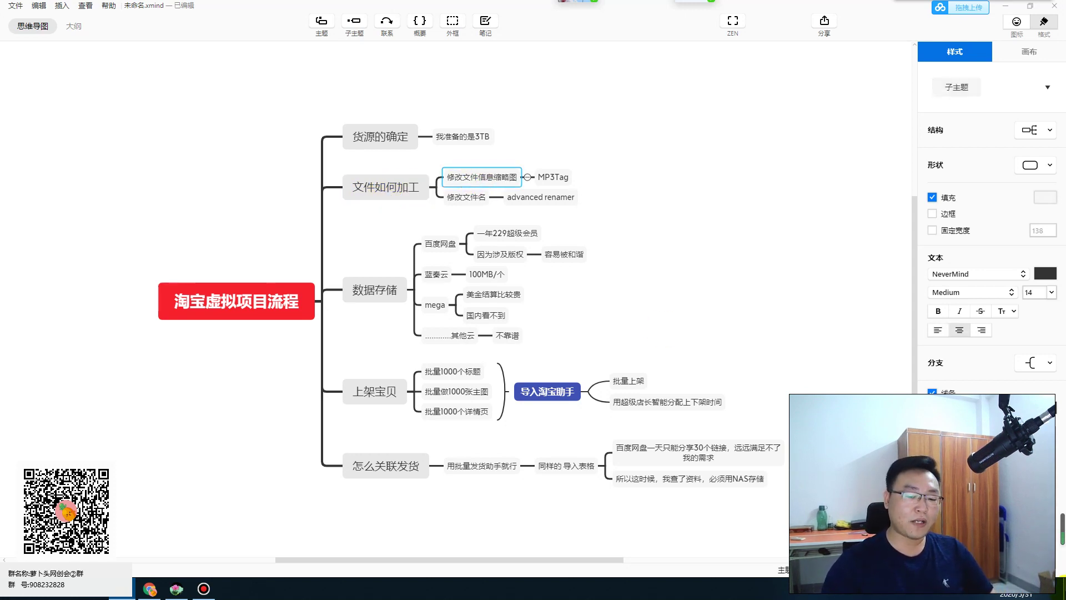
# Step: Show the desktop and open the 02、喜----马 folder inside 淘宝文件 on the 软件 (E:) drive
pyautogui.click(1058, 591)
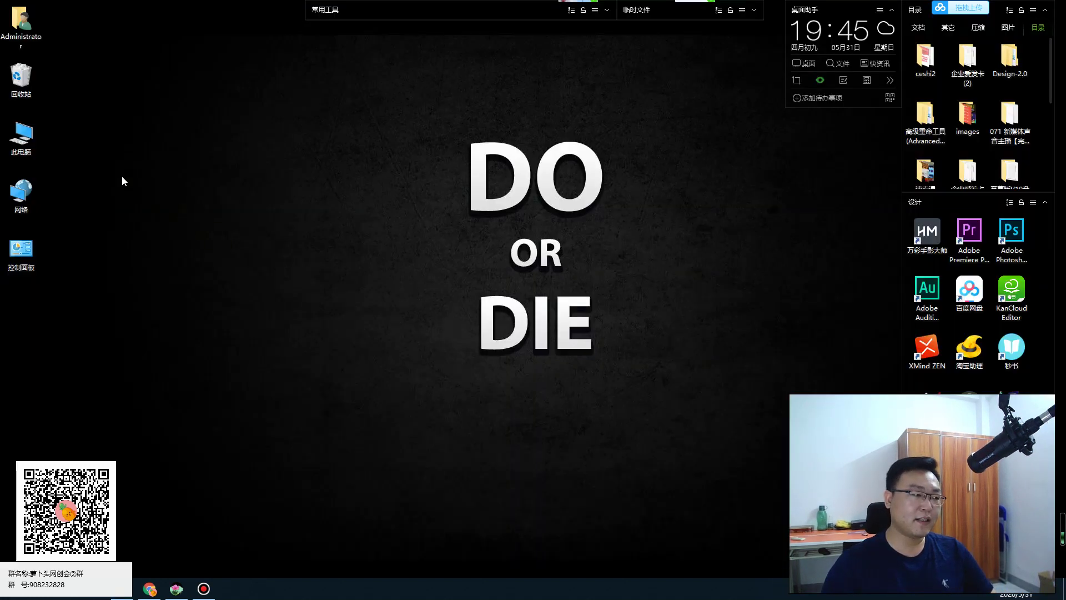
pyautogui.doubleClick(21, 136)
pyautogui.doubleClick(442, 277)
pyautogui.doubleClick(688, 233)
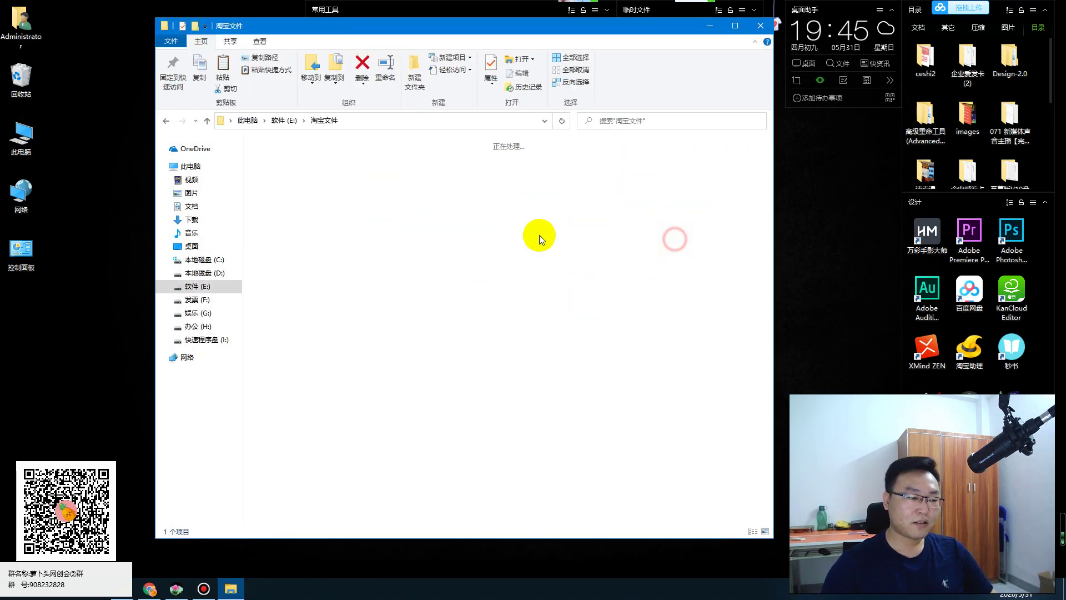
pyautogui.doubleClick(278, 166)
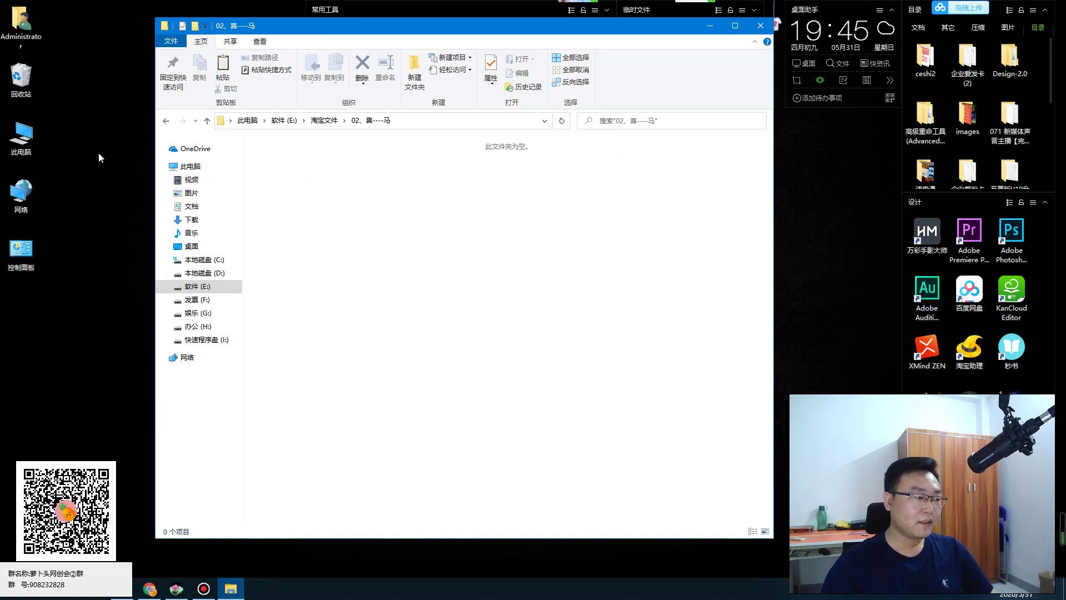
# Step: Look through the deleted files in the 回收站, then close it and the 02、喜----马 folder window
pyautogui.doubleClick(23, 92)
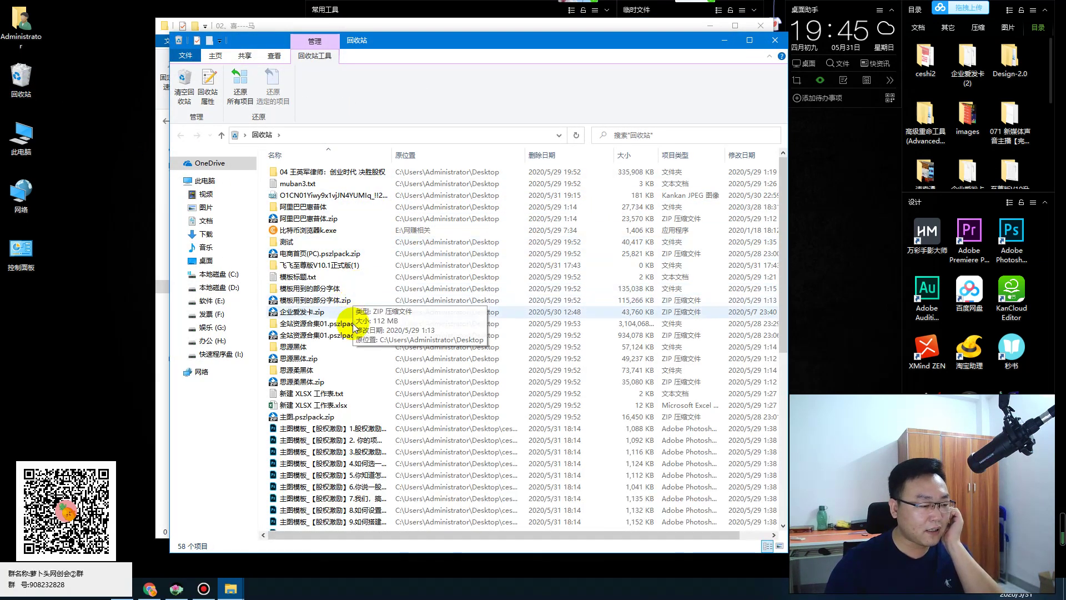
pyautogui.scroll(-2, 357, 355)
pyautogui.scroll(-7, 355, 362)
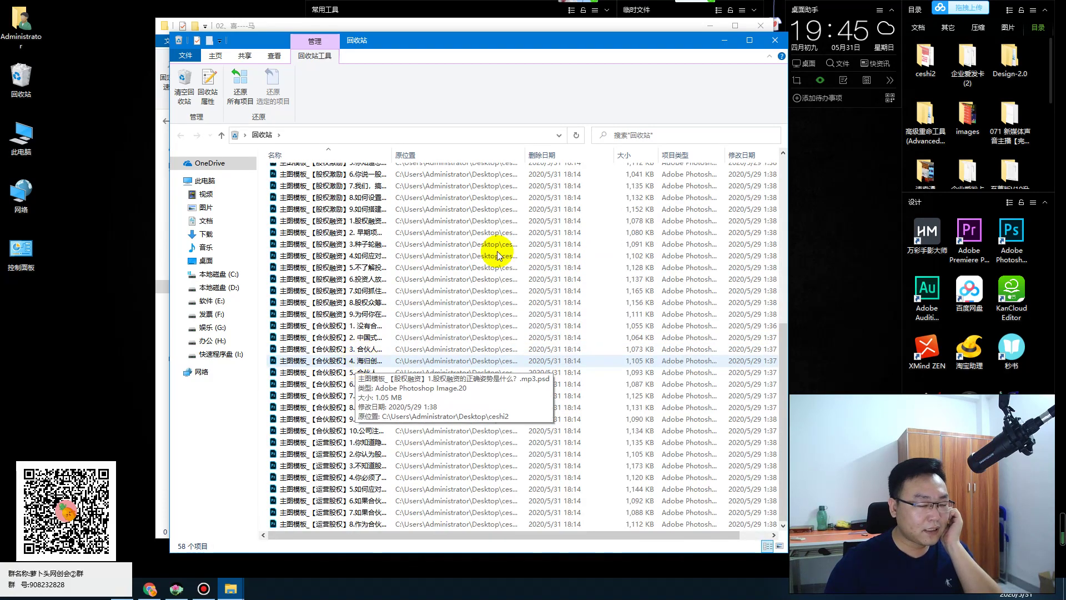
pyautogui.click(775, 40)
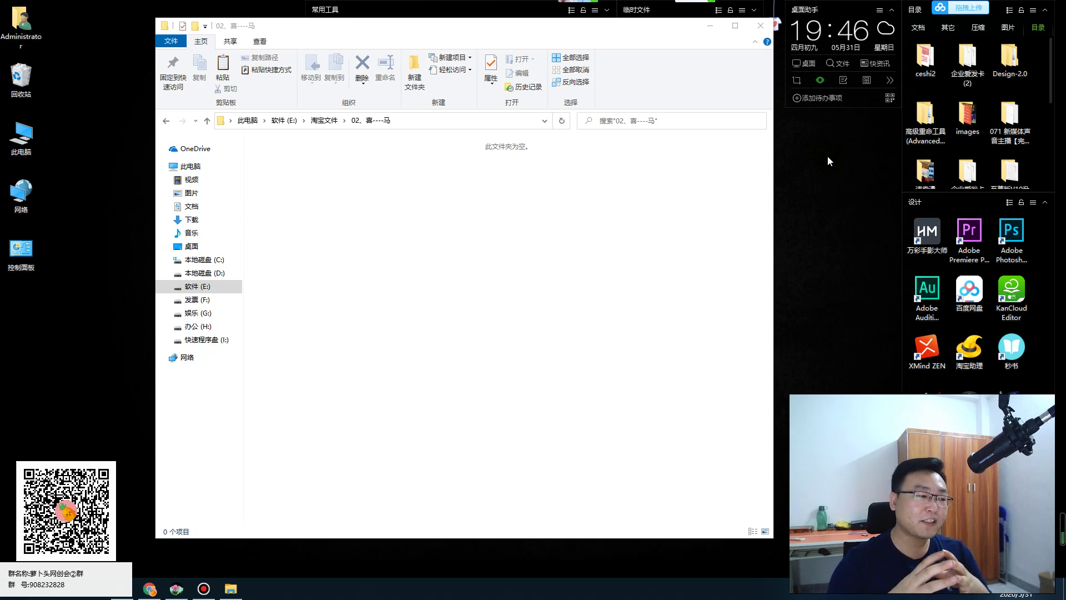
pyautogui.click(761, 25)
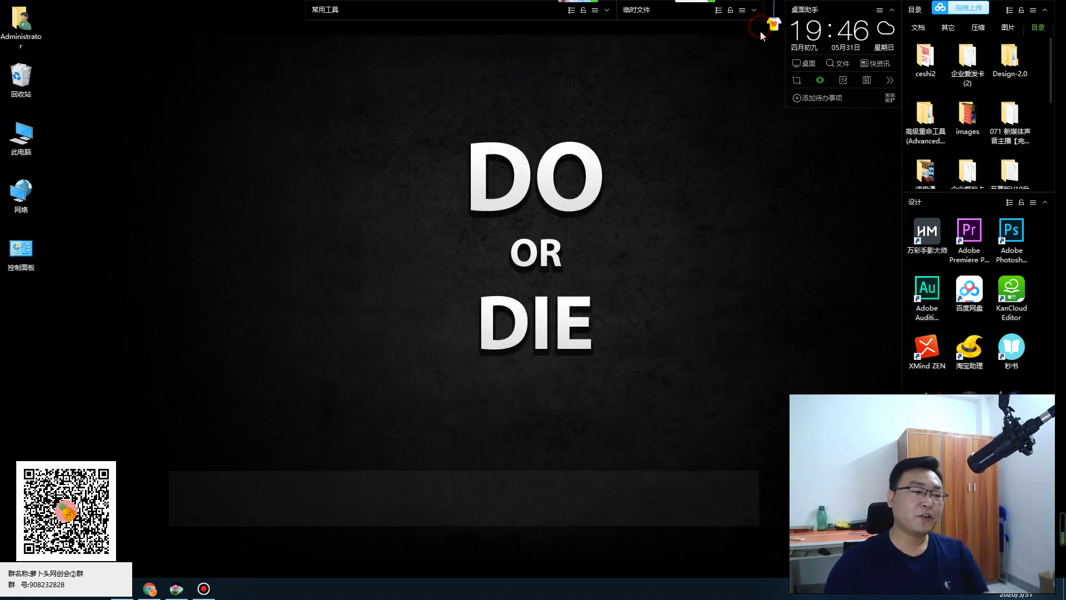
# Step: Return to the mind map and review the 修改文件信息缩略图 and 修改文件名 subtopics with their tools MP3Tag and advanced renamer
pyautogui.click(124, 590)
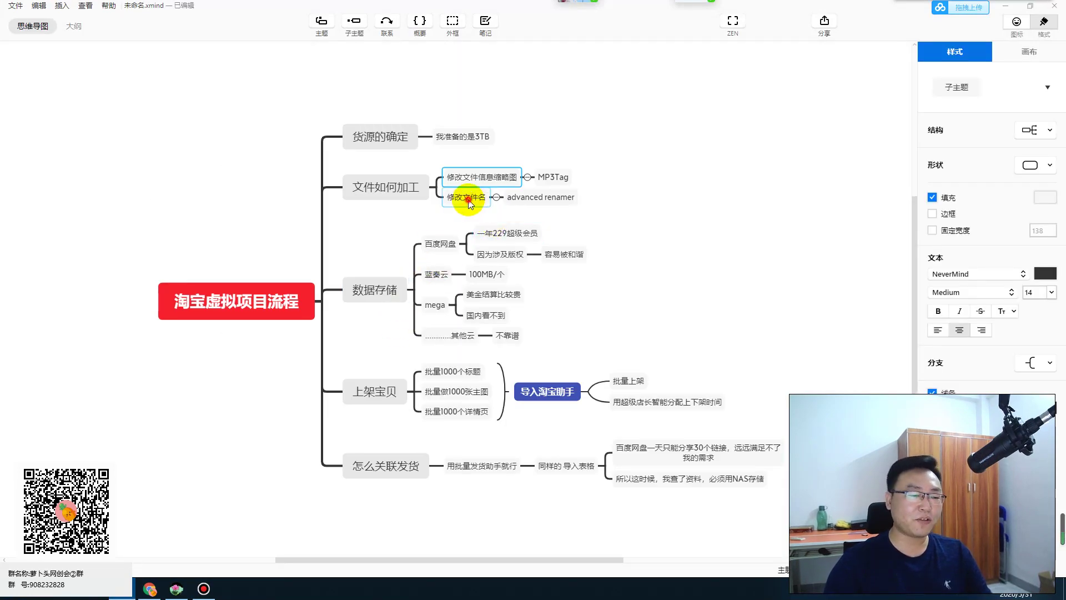
pyautogui.click(531, 195)
pyautogui.click(555, 181)
pyautogui.click(504, 178)
pyautogui.click(553, 176)
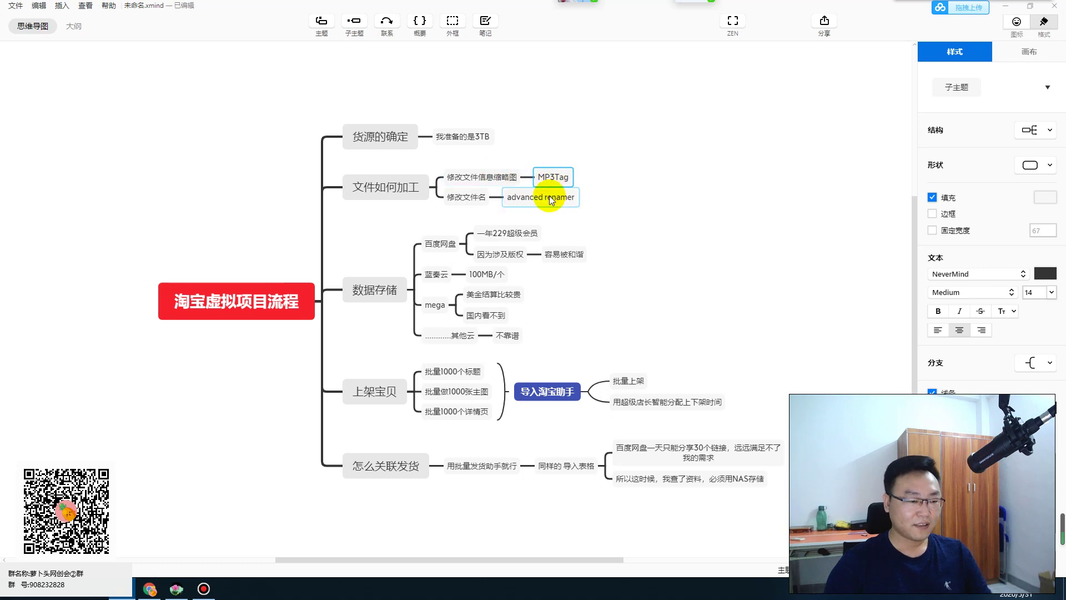
pyautogui.click(469, 197)
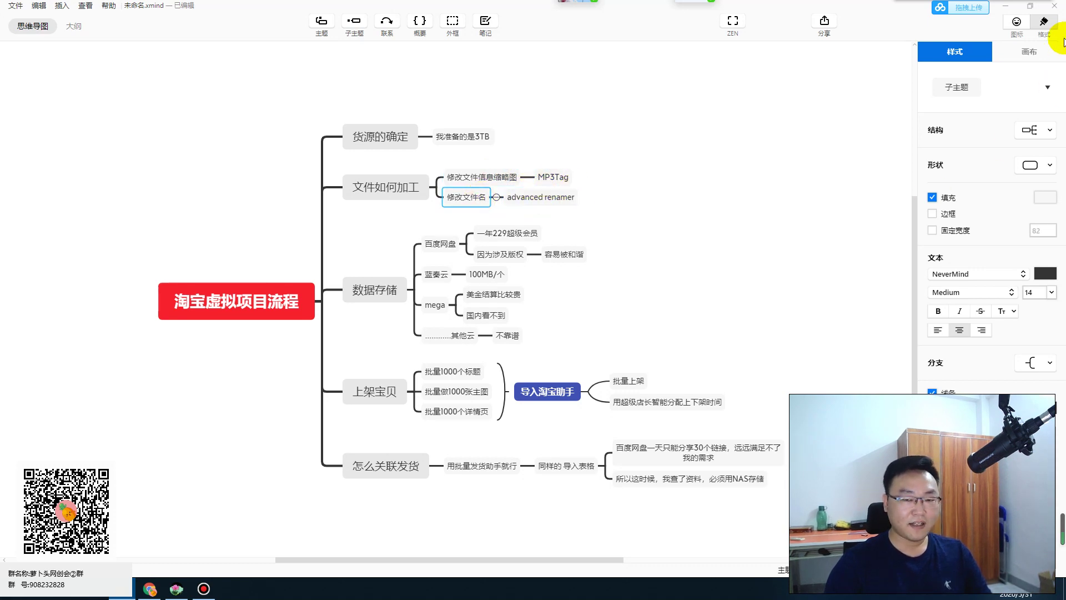
pyautogui.click(561, 176)
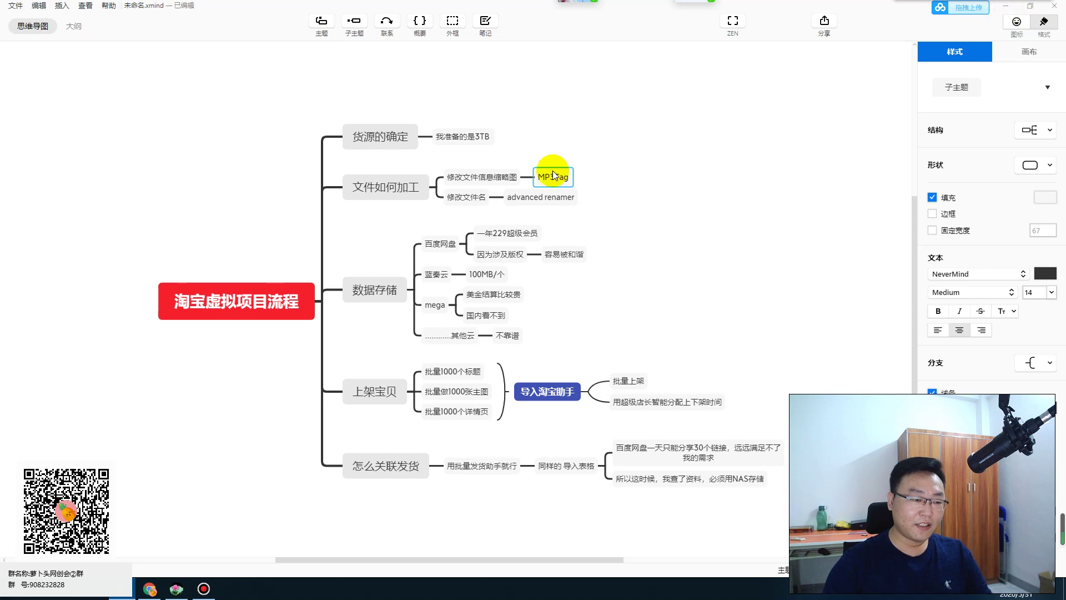
pyautogui.click(512, 201)
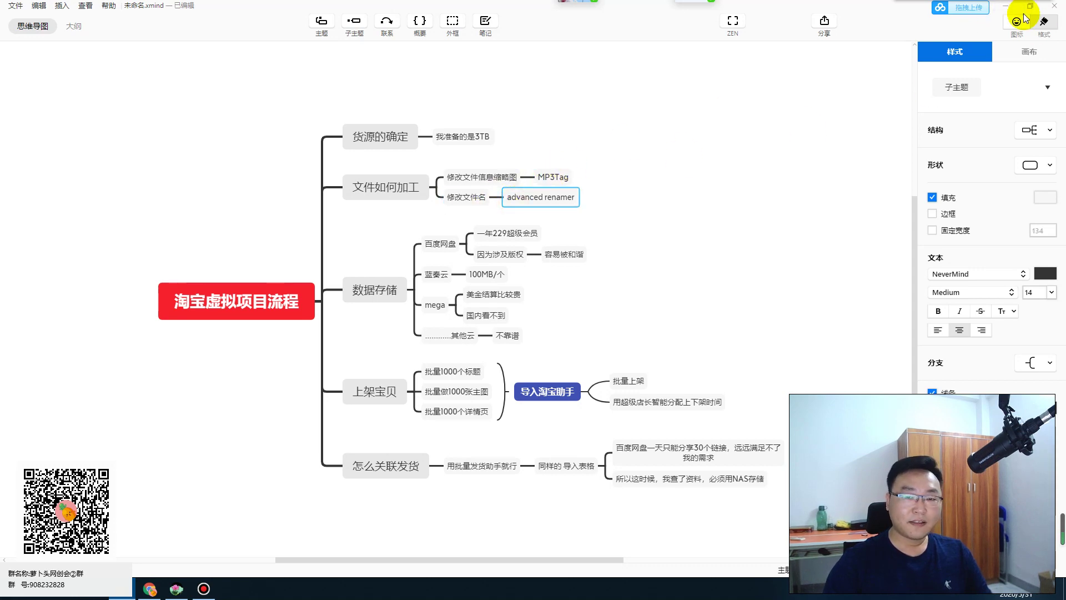
# Step: Minimize the mind map, switch to 百度网盘 and open the 07 形象提升 folder under 02喜马拉雅 > 历史
pyautogui.click(1006, 6)
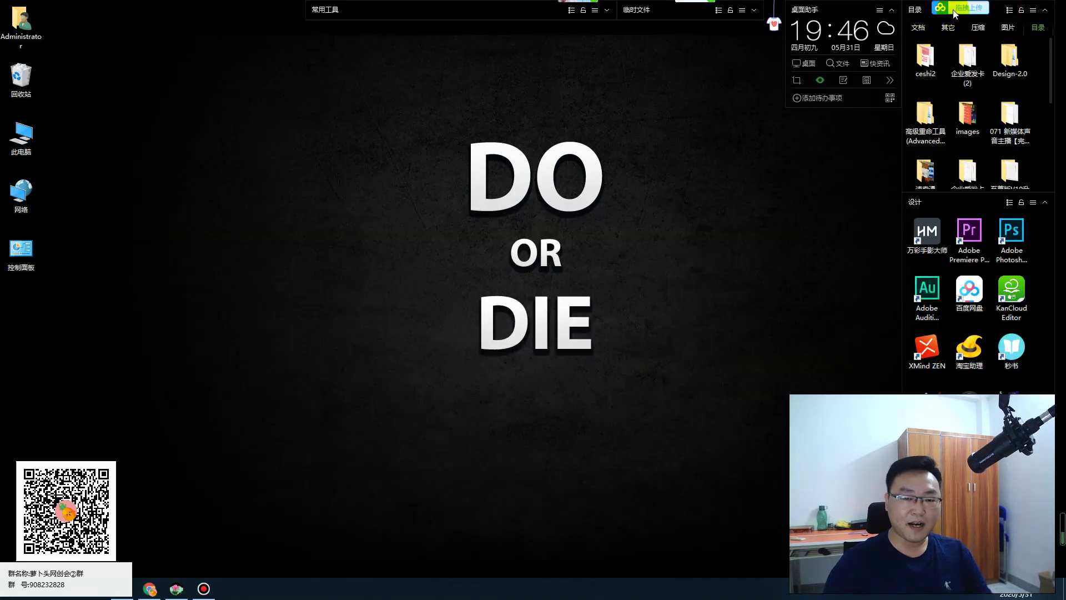
pyautogui.click(956, 14)
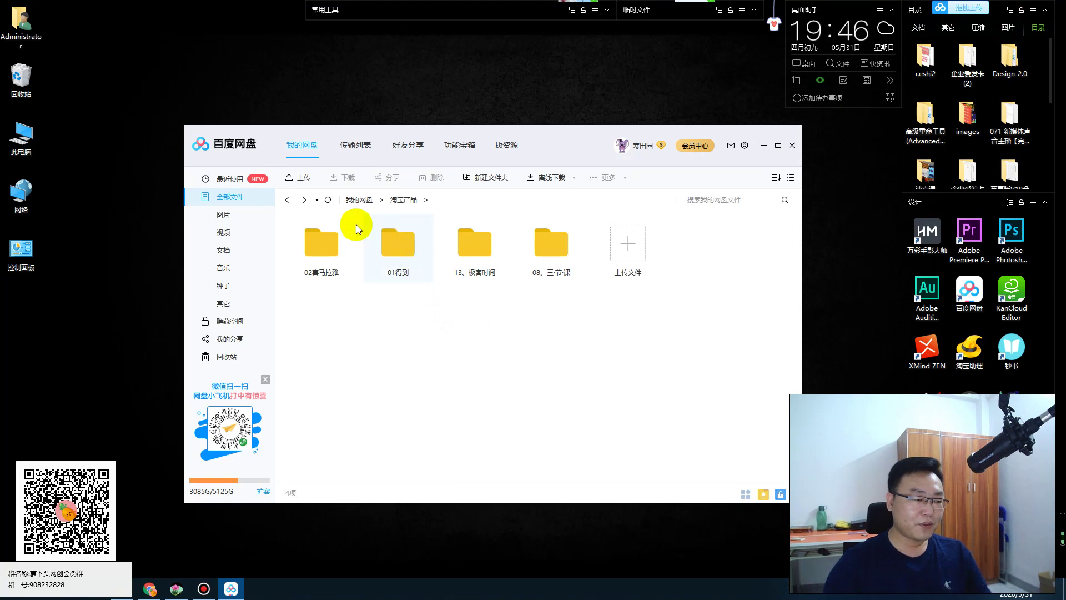
pyautogui.doubleClick(329, 245)
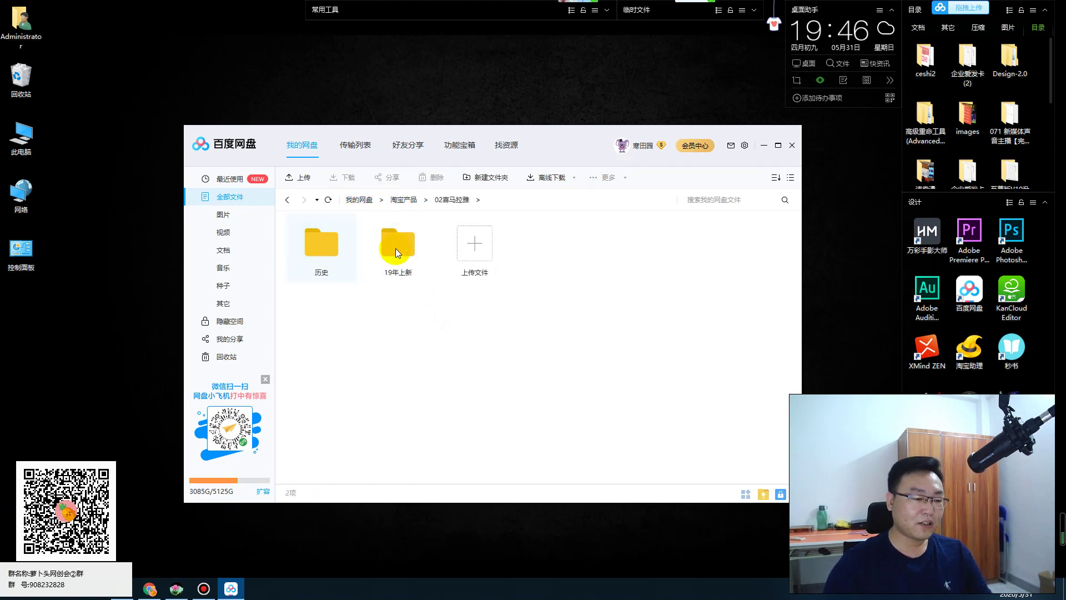
pyautogui.doubleClick(319, 247)
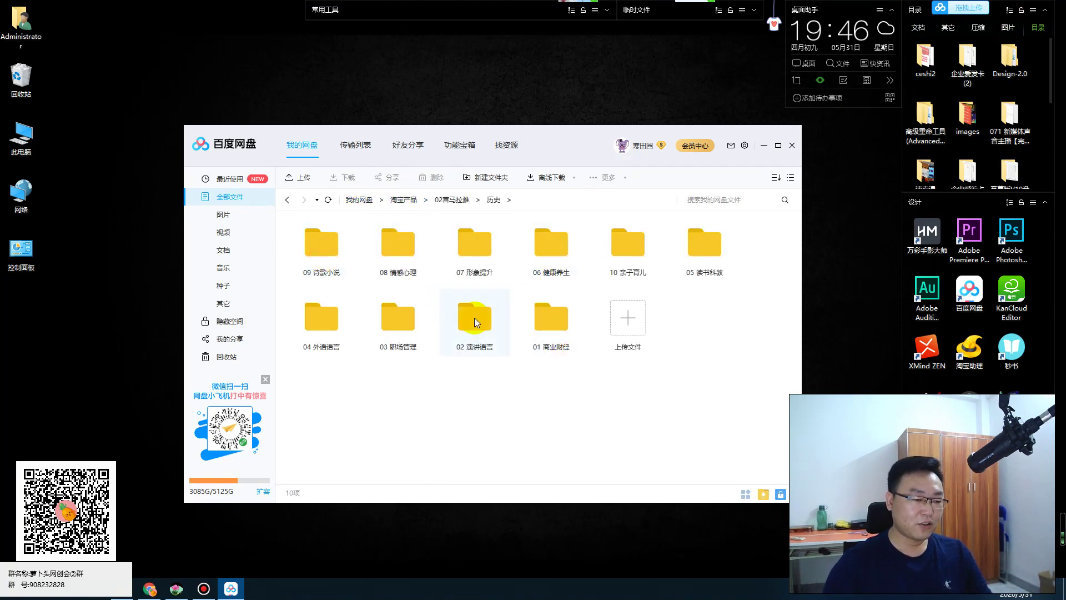
pyautogui.doubleClick(475, 244)
# Step: Download the course folder 10 跟着龚琳娜学唱歌（完） to the desktop
pyautogui.rightClick(473, 325)
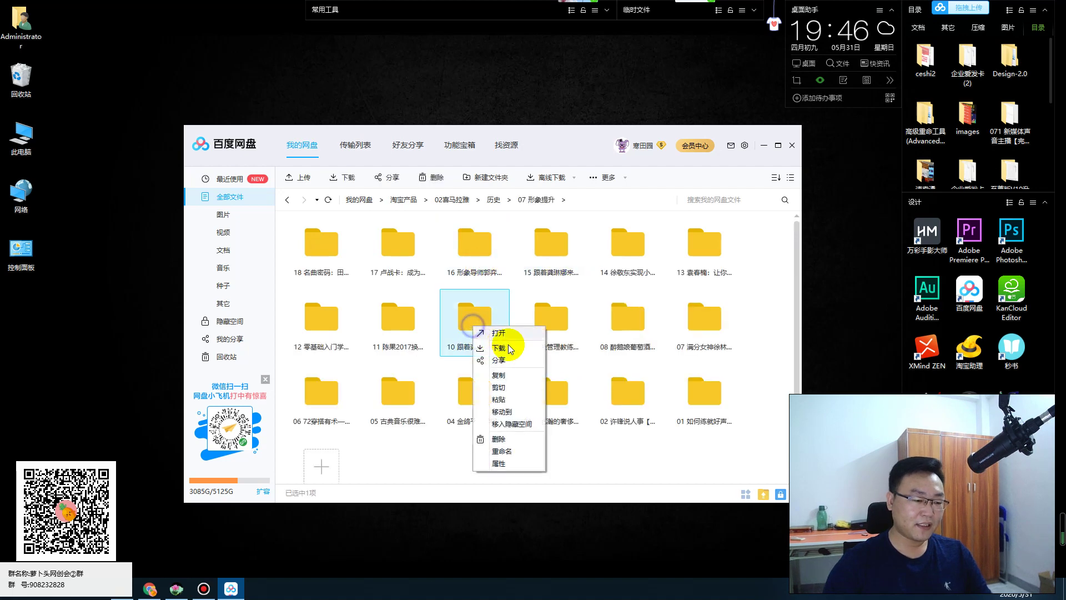
pyautogui.click(501, 347)
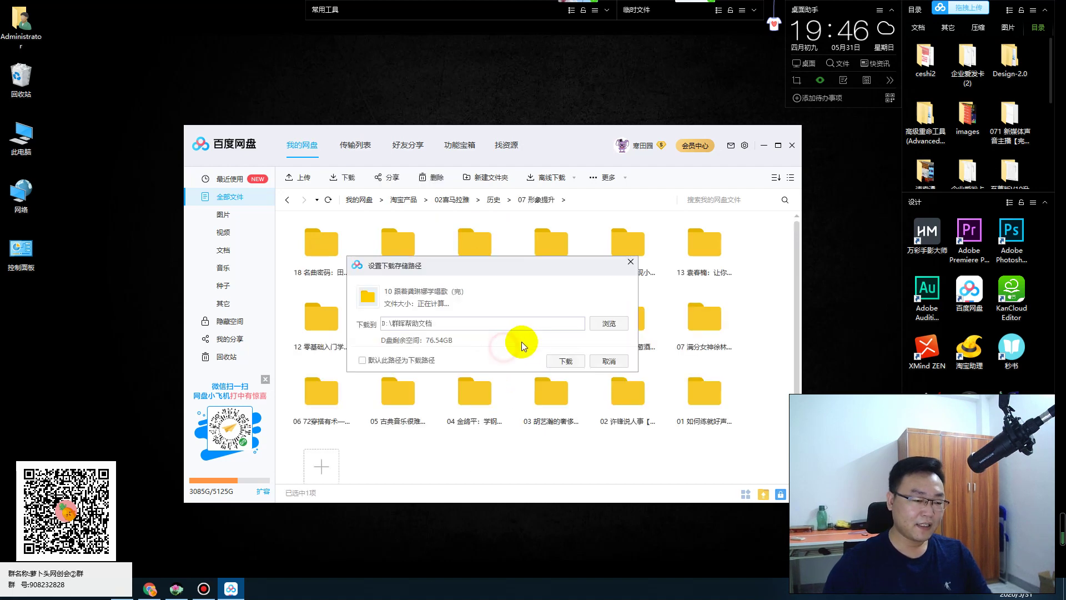
pyautogui.click(609, 323)
pyautogui.click(466, 245)
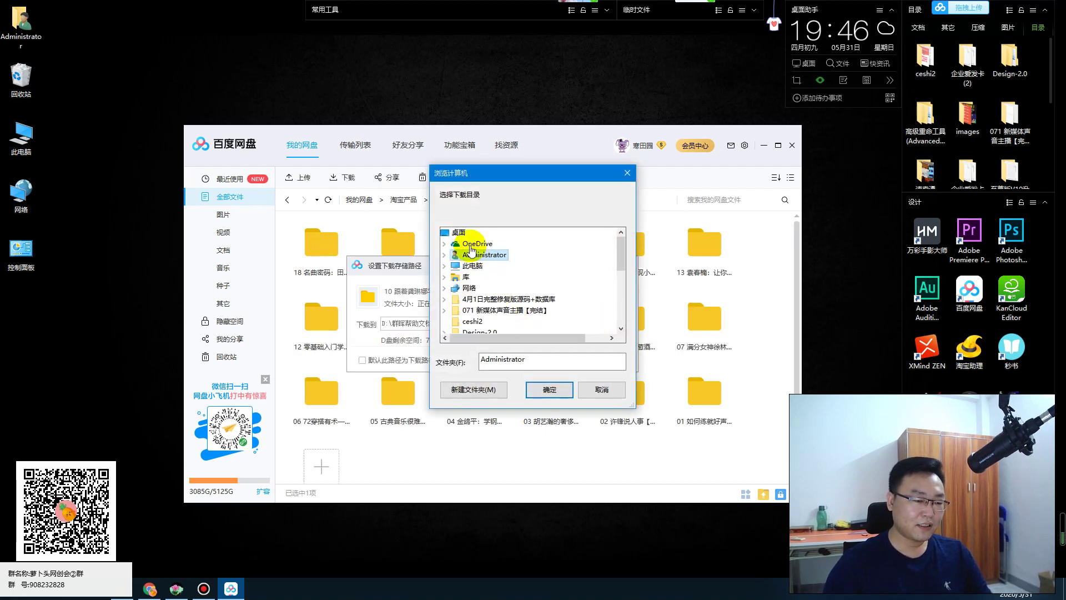
pyautogui.click(556, 393)
pyautogui.click(561, 364)
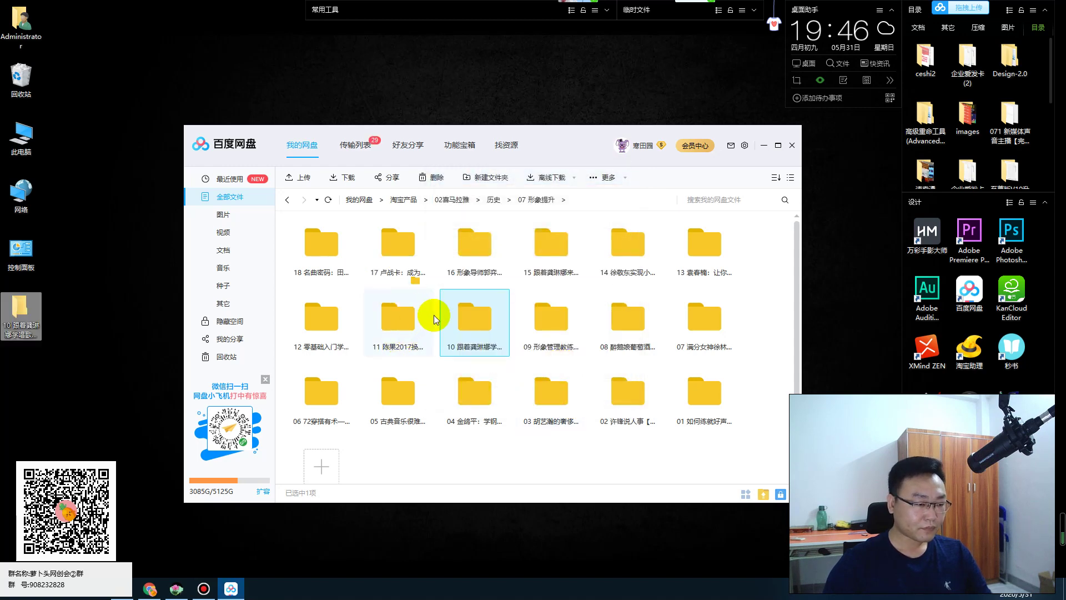
# Step: Check the download progress in the transfer list, then open the downloaded course folder on the desktop and enlarge its file thumbnails
pyautogui.click(360, 155)
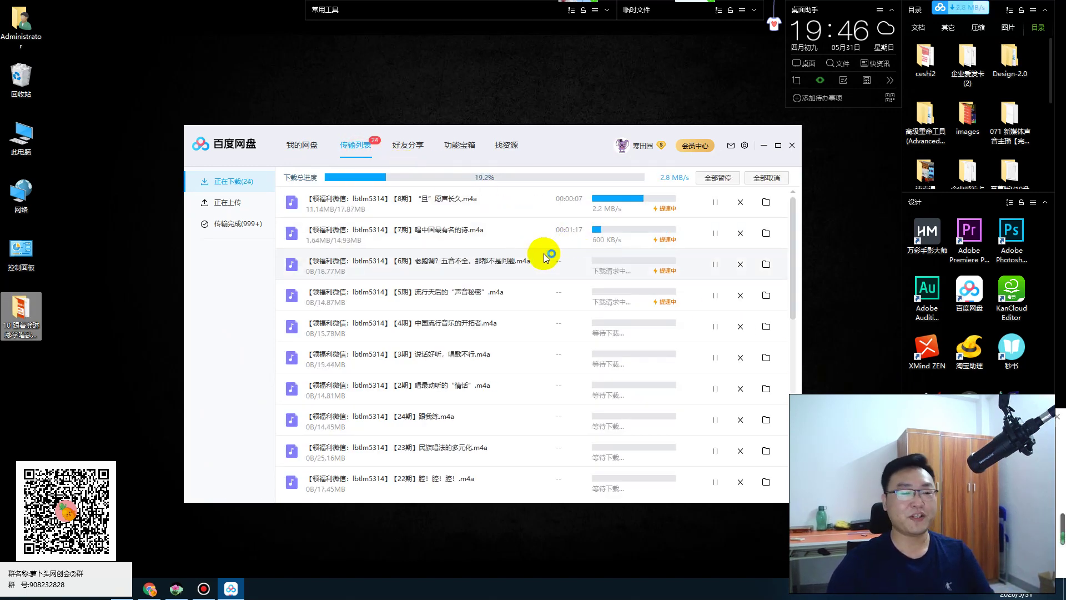
pyautogui.doubleClick(38, 312)
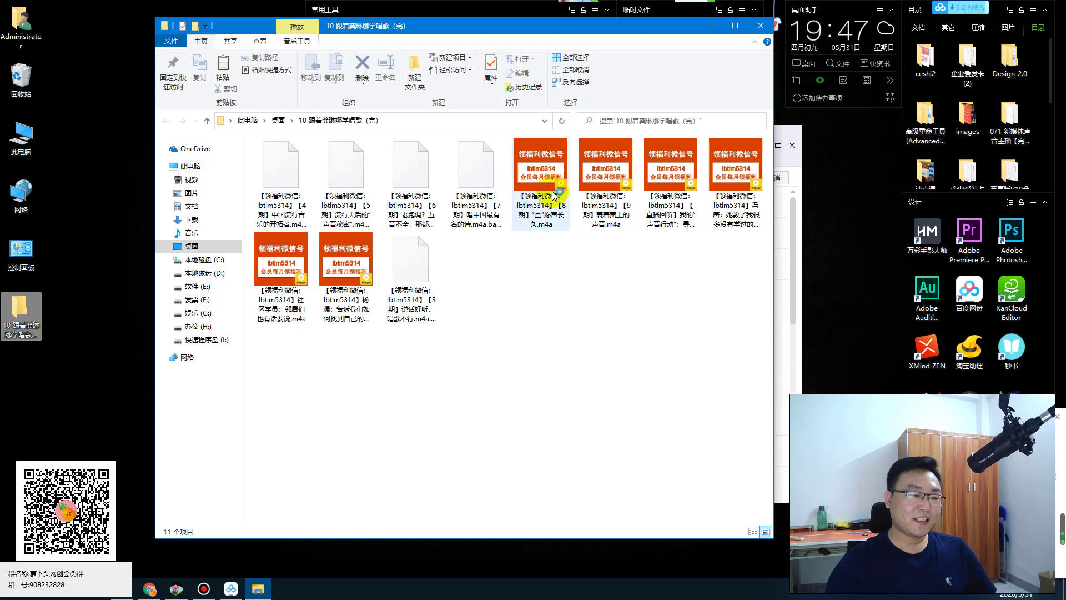
pyautogui.click(547, 177)
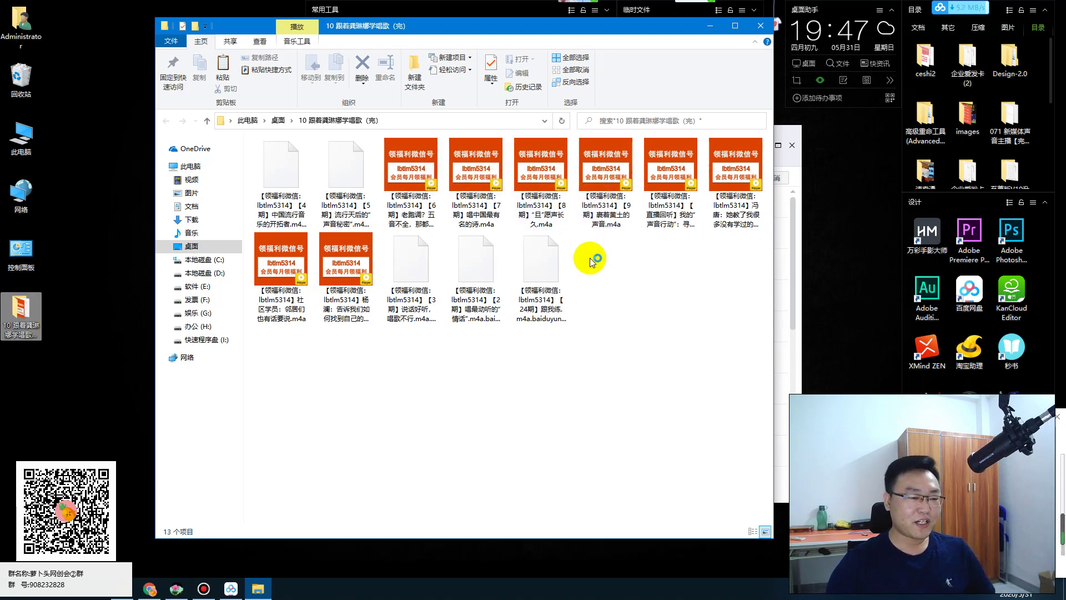
pyautogui.scroll(2, 591, 253)
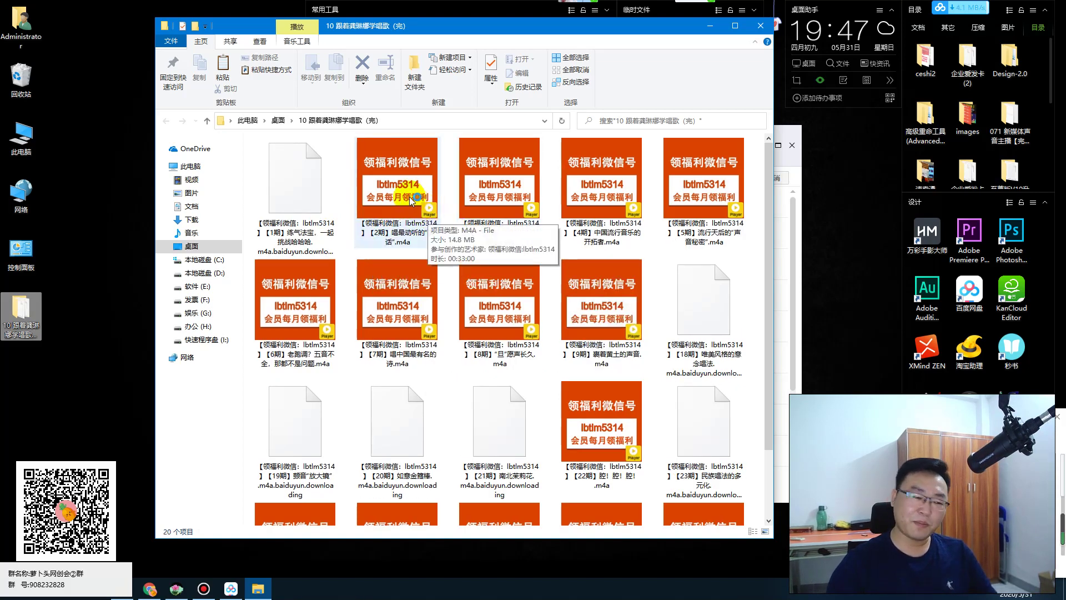
# Step: Mark the 领福利微信 advertising prefix in the 【2期】 file name on a screen capture, then discard the capture
pyautogui.hotkey('ctrl', 'alt', 'a')
pyautogui.moveTo(345, 207); pyautogui.dragTo(459, 263)
pyautogui.click(281, 274)
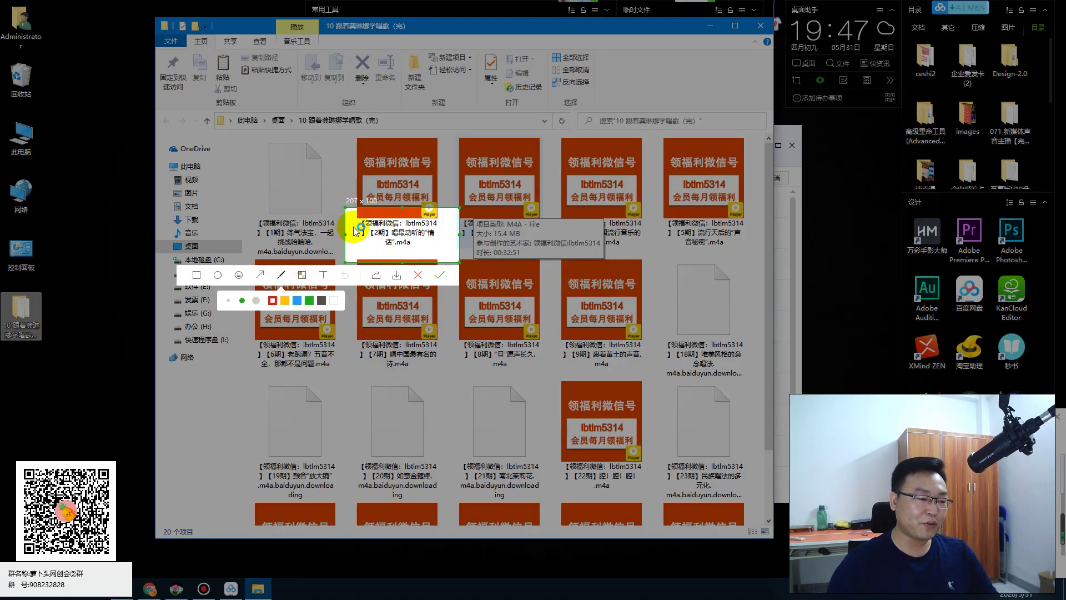
pyautogui.moveTo(364, 228); pyautogui.dragTo(436, 224)
pyautogui.moveTo(356, 240); pyautogui.dragTo(368, 240)
pyautogui.press('Escape')
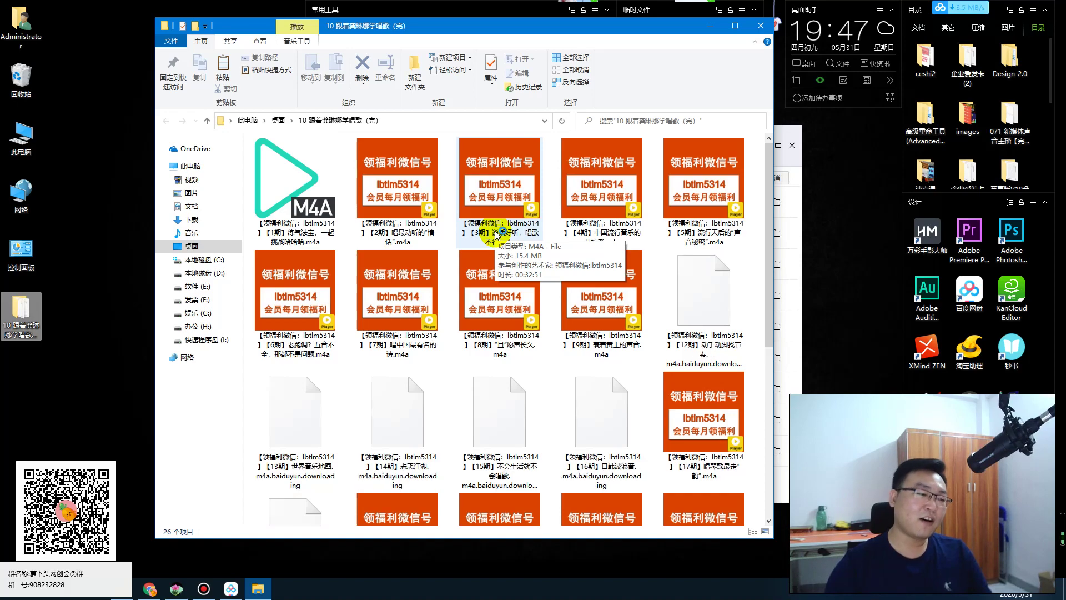
# Step: Look through the remaining downloaded audio files, then close the folder window and minimize the cloud drive
pyautogui.scroll(-5, 534, 224)
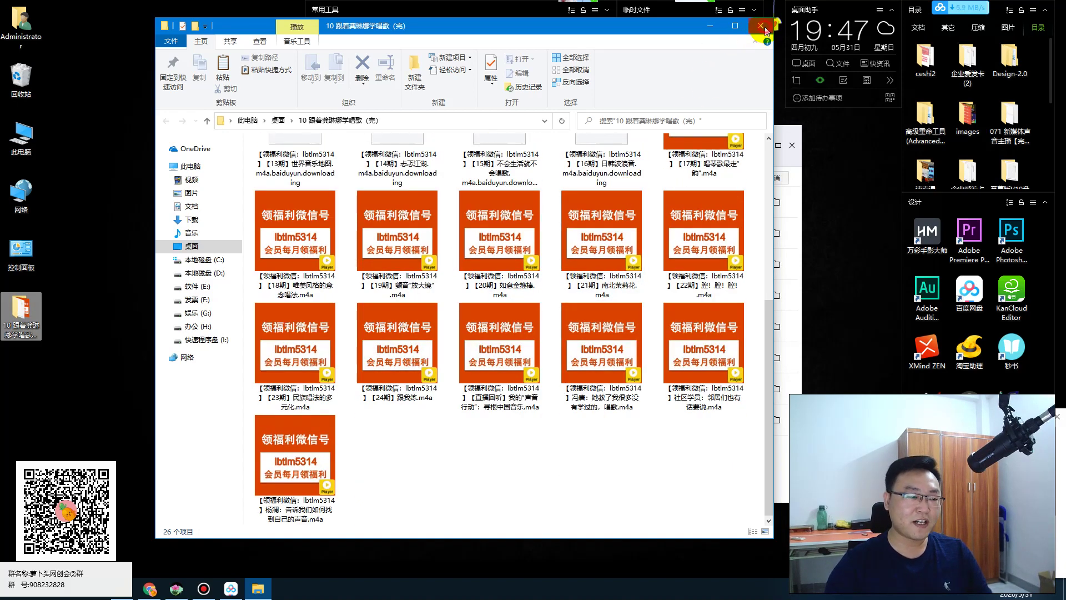
pyautogui.click(764, 31)
pyautogui.click(766, 145)
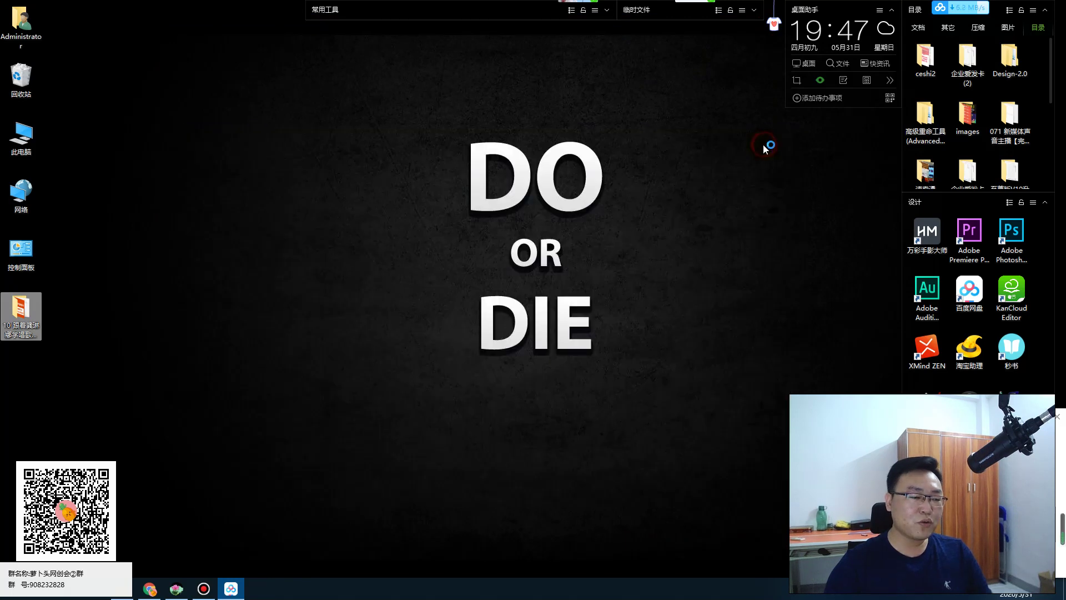
# Step: Return to the mind map and select the advanced renamer subtopic
pyautogui.click(122, 589)
pyautogui.click(537, 203)
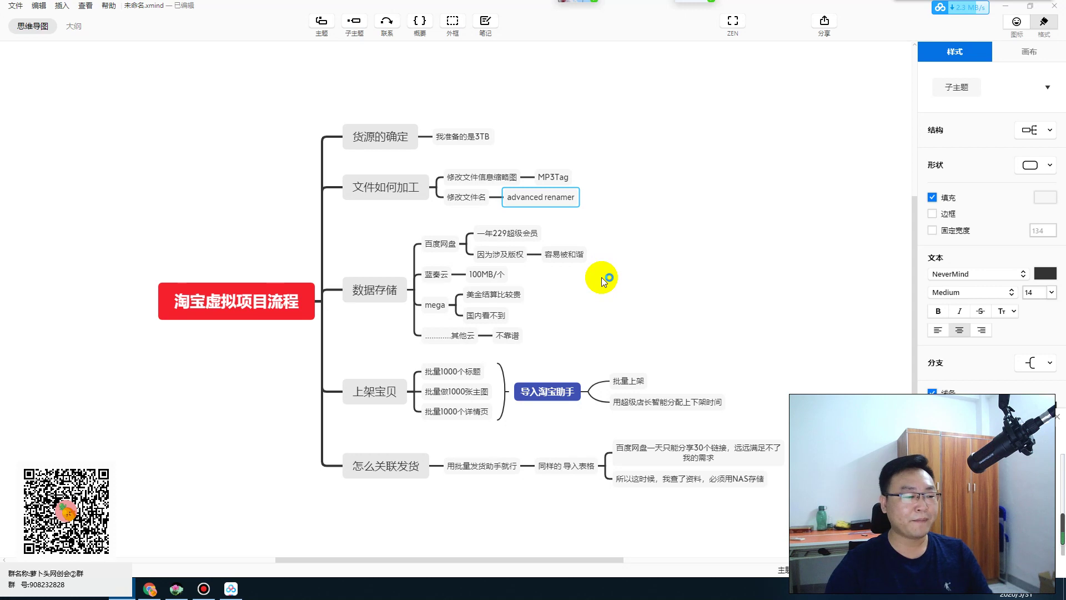
# Step: Collapse the 货源的确定 and 文件如何加工 branches of the mind map
pyautogui.click(656, 229)
pyautogui.click(408, 189)
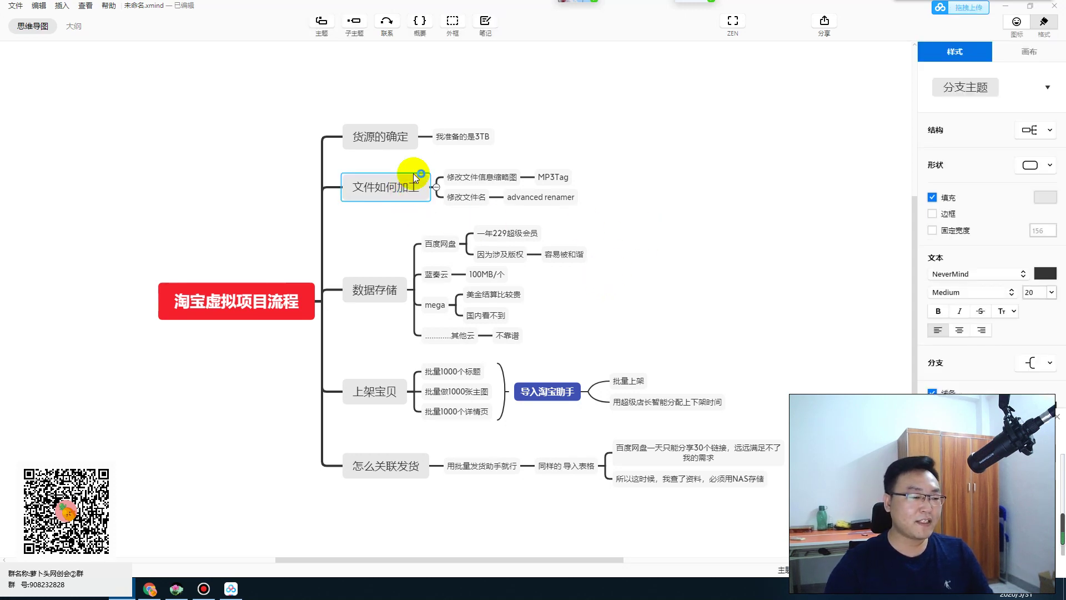
pyautogui.click(409, 139)
pyautogui.click(426, 137)
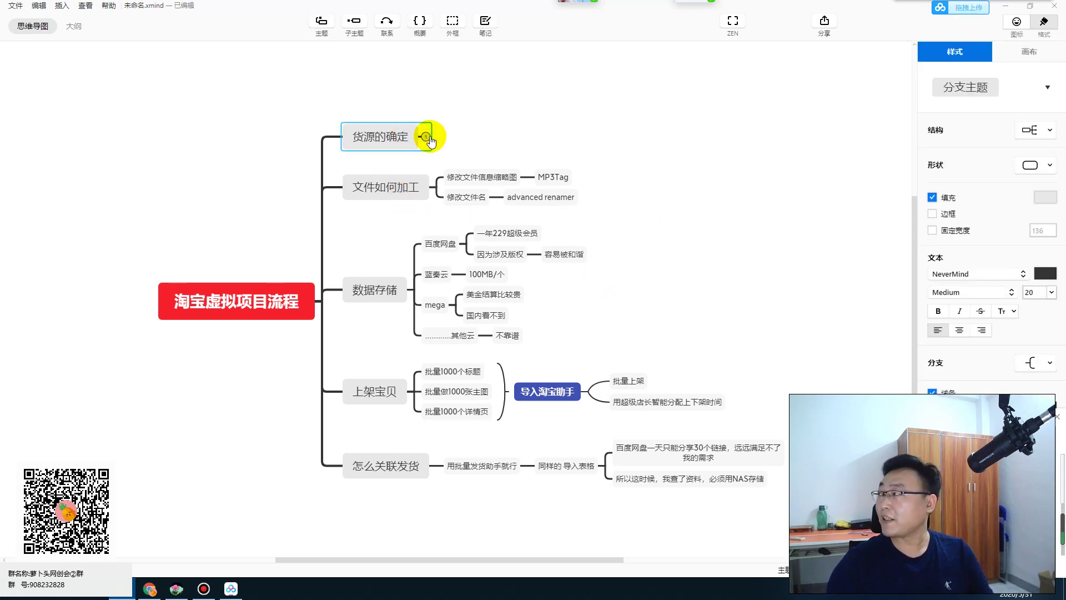
pyautogui.click(398, 188)
pyautogui.click(440, 189)
pyautogui.click(633, 219)
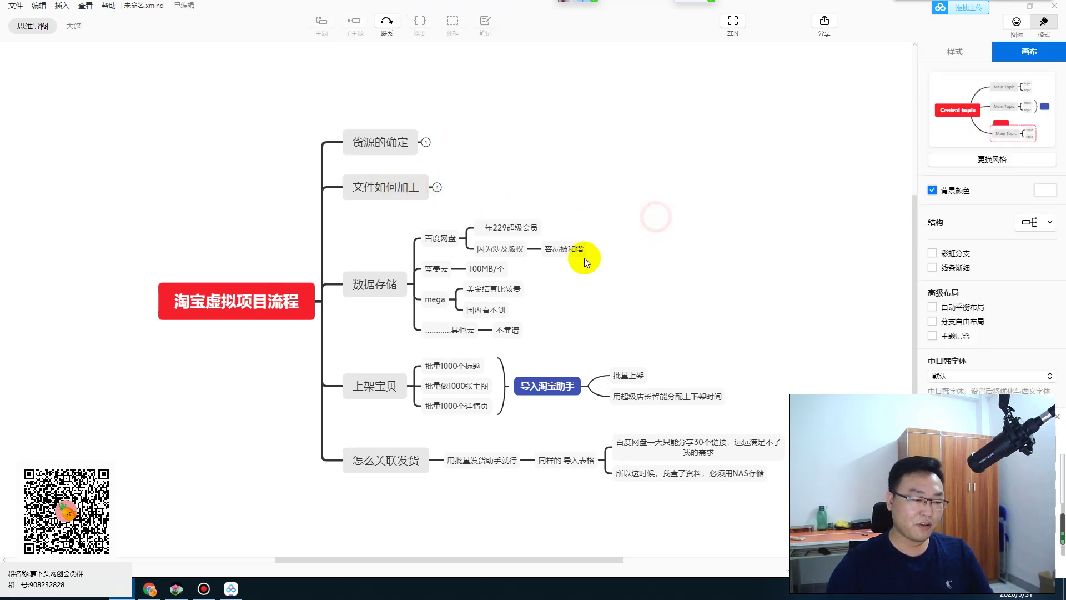
# Step: Select the 一年229超级会员 subtopic under 数据存储, then check the account membership details in Baidu Netdisk and minimize it
pyautogui.click(404, 285)
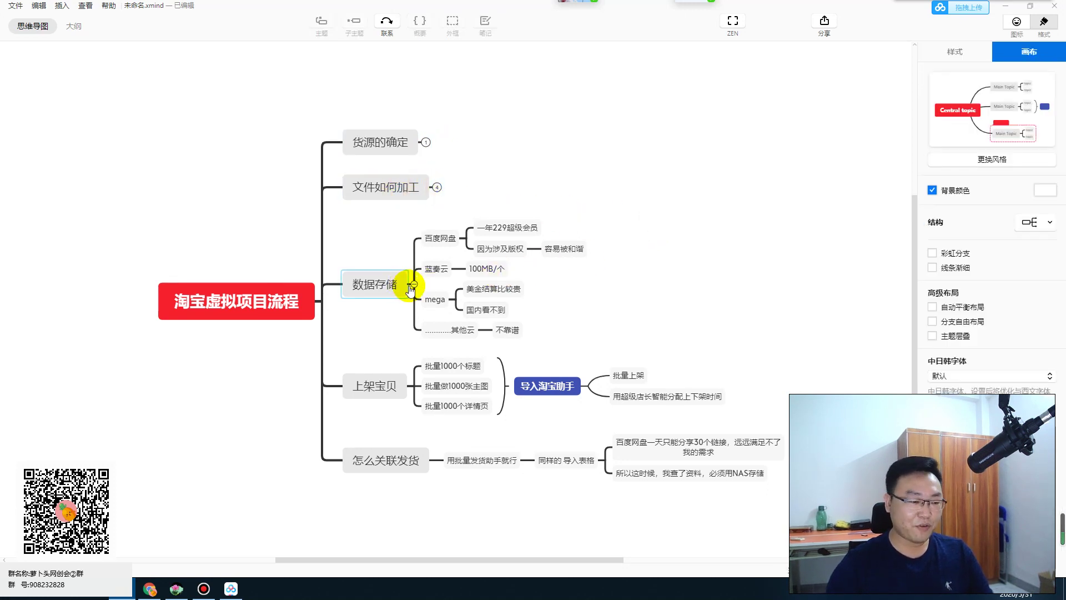
pyautogui.click(367, 289)
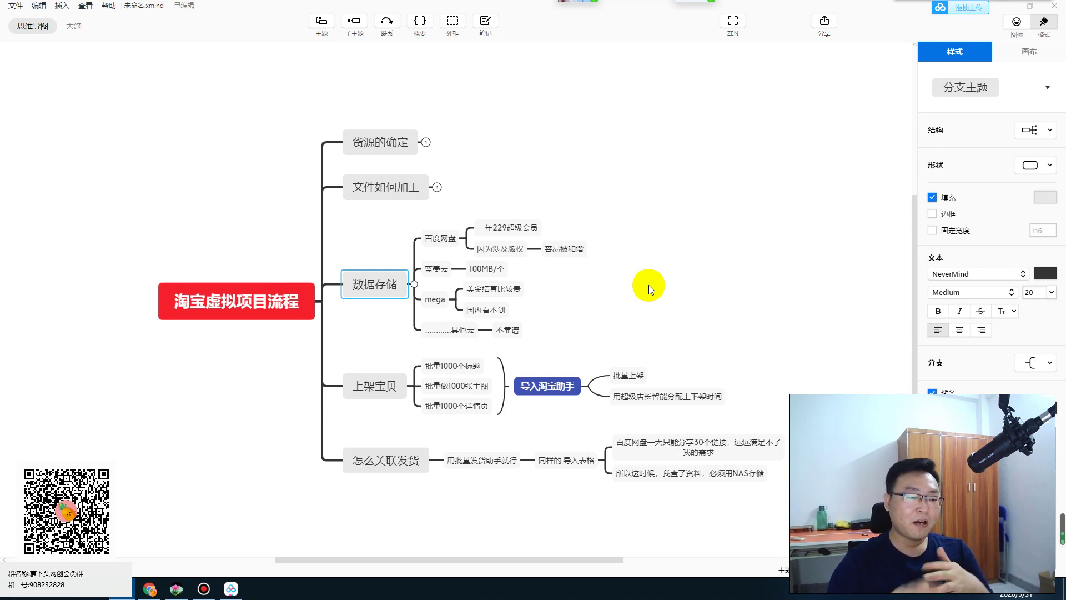
pyautogui.click(537, 230)
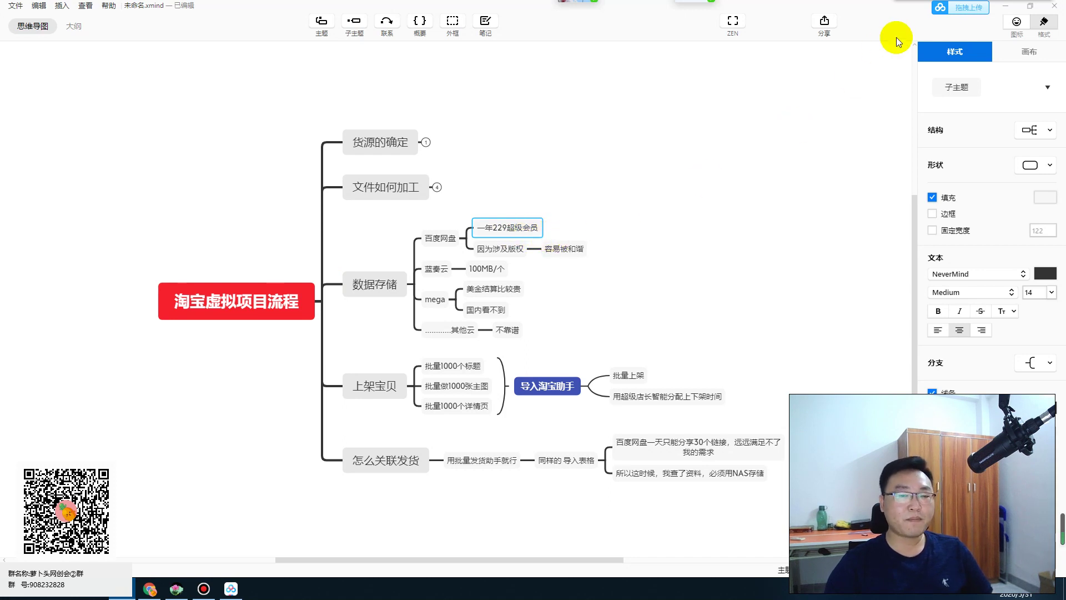
pyautogui.click(940, 9)
pyautogui.moveTo(608, 154)
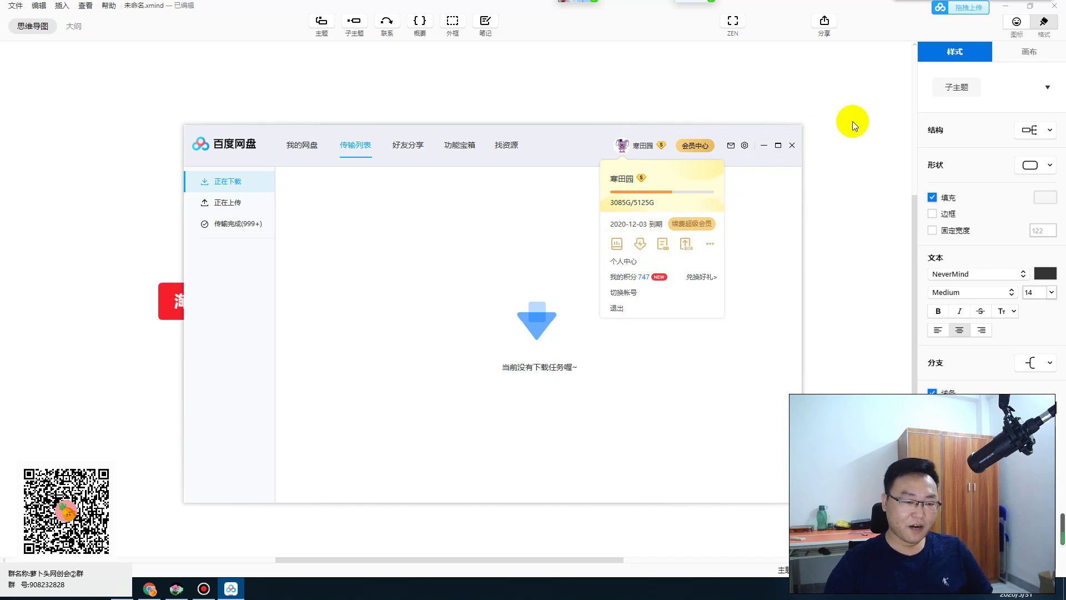
pyautogui.click(766, 150)
pyautogui.click(714, 223)
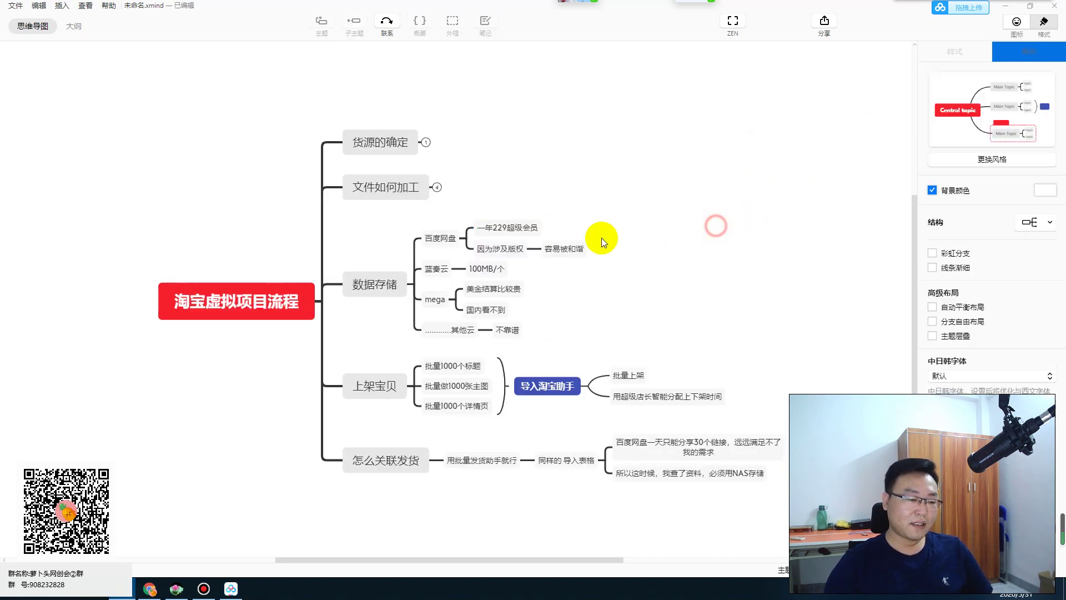
# Step: Walk through the 数据存储 subtopics, from 因为涉及版权 through 蓝奏云 and mega to 其他云 and 不靠谱
pyautogui.click(504, 255)
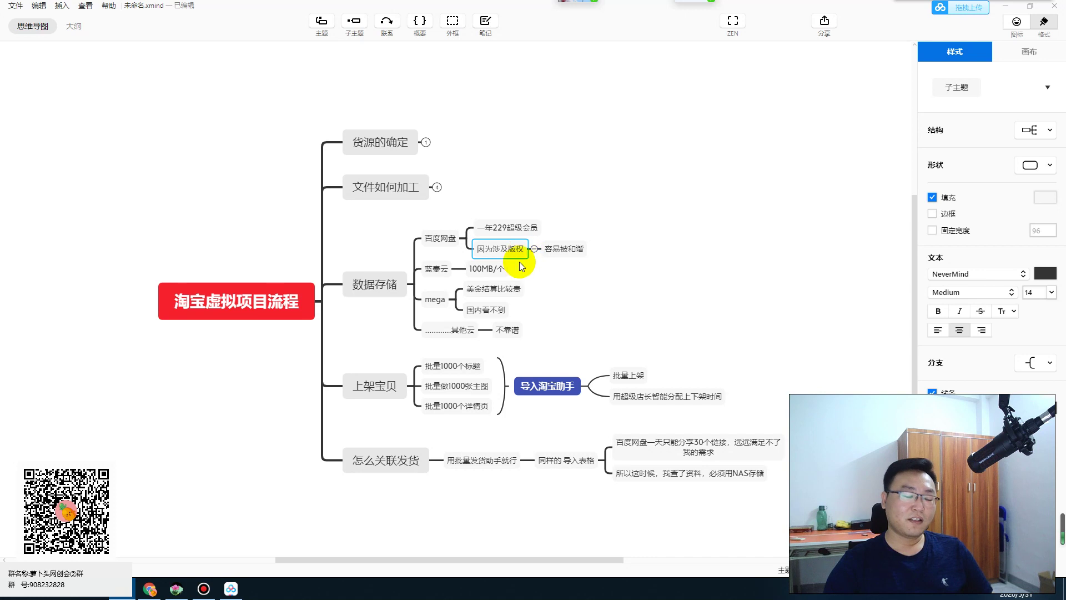
pyautogui.click(567, 294)
pyautogui.click(432, 275)
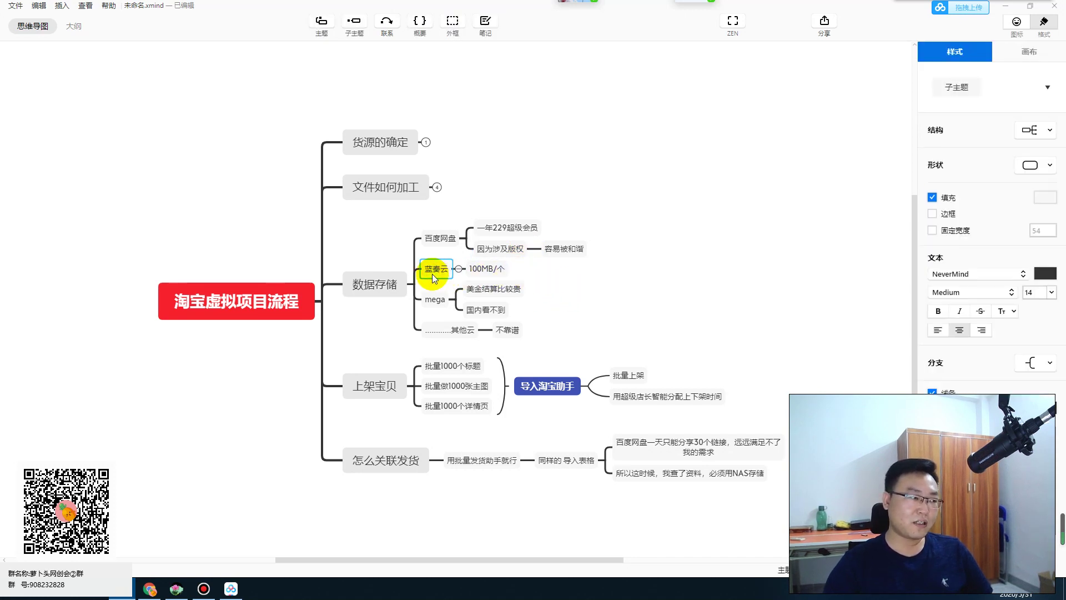
pyautogui.click(485, 271)
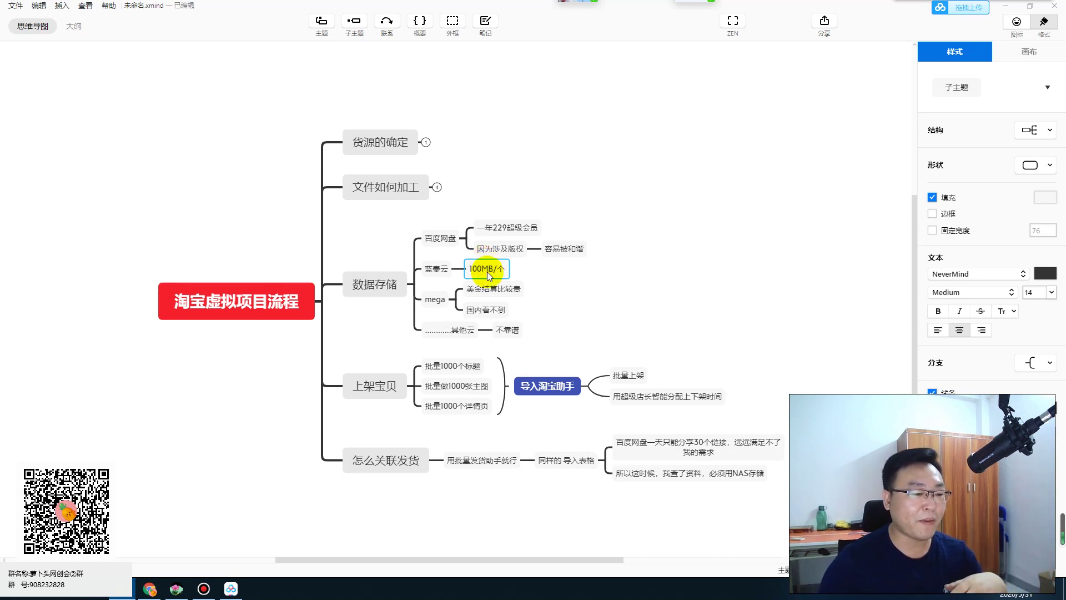
pyautogui.click(436, 301)
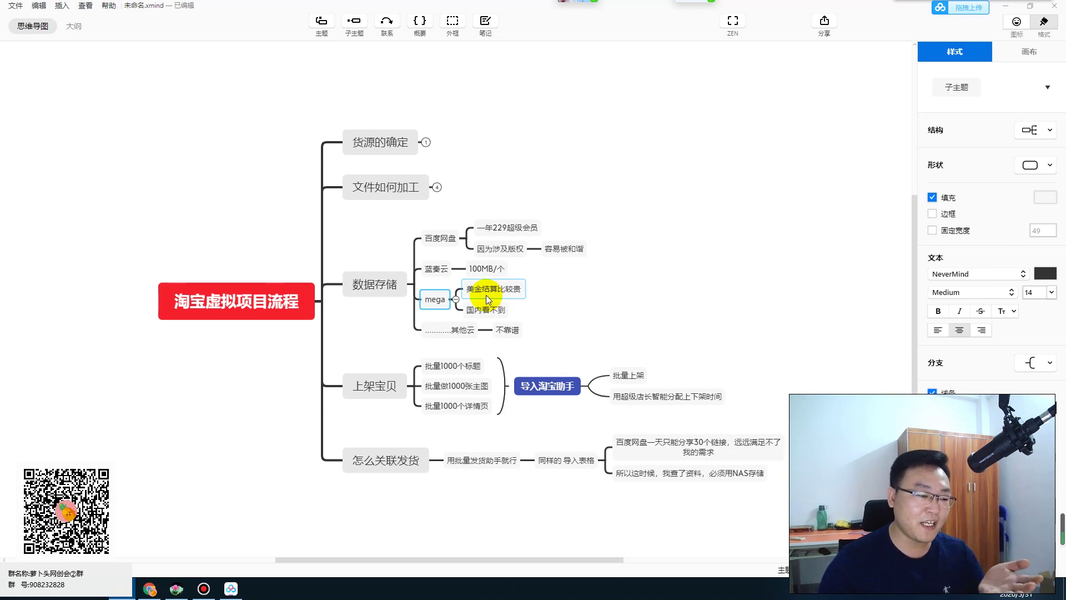
pyautogui.click(484, 311)
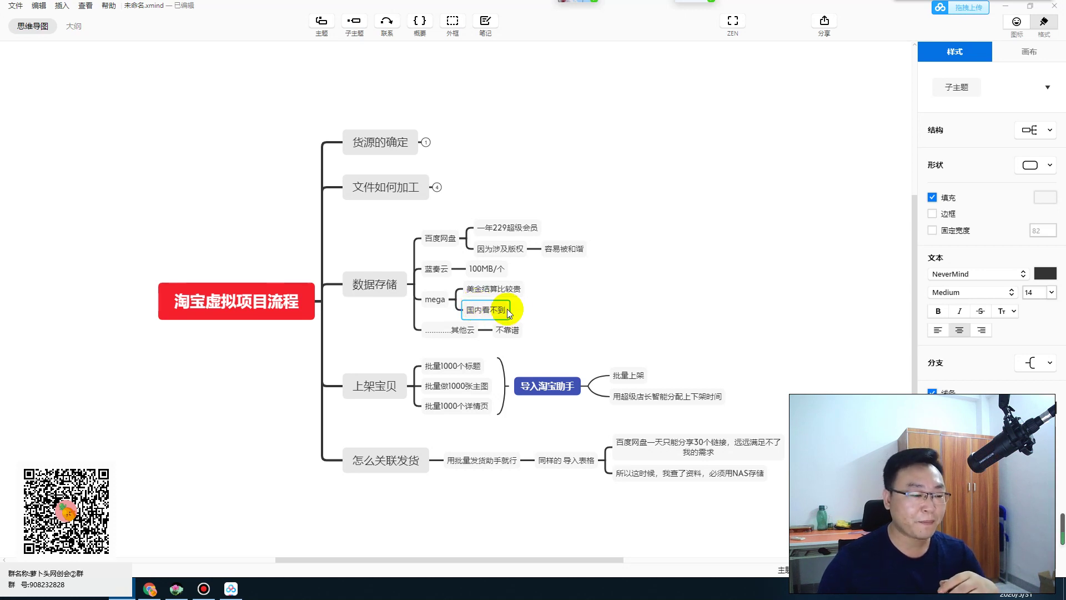
pyautogui.click(469, 329)
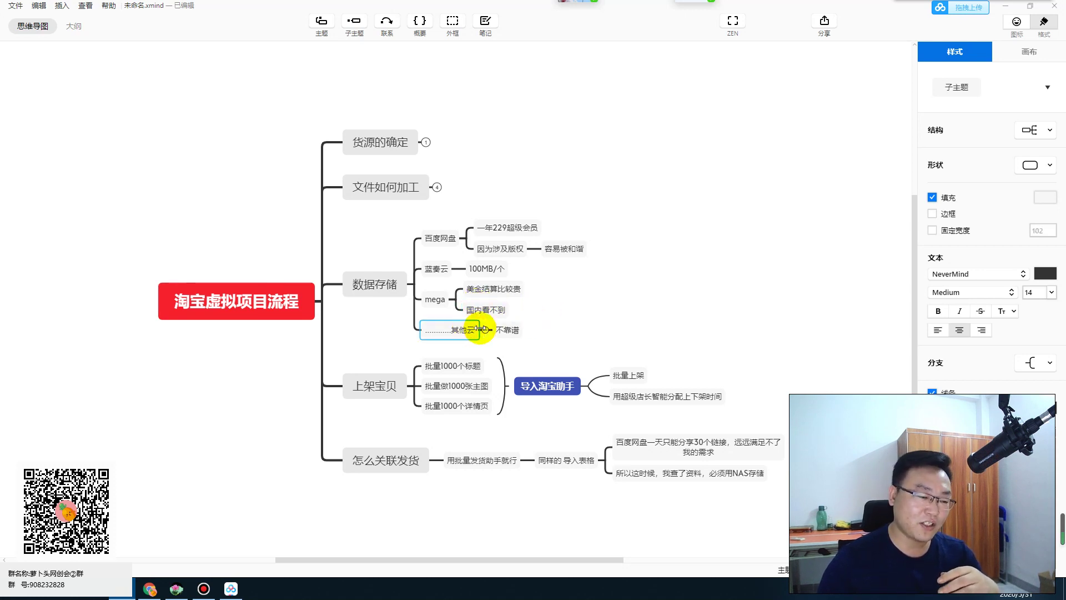
pyautogui.click(521, 329)
# Step: Highlight the group of storage options under 数据存储, then collapse that branch
pyautogui.moveTo(726, 344); pyautogui.dragTo(335, 225)
pyautogui.click(507, 247)
pyautogui.click(489, 227)
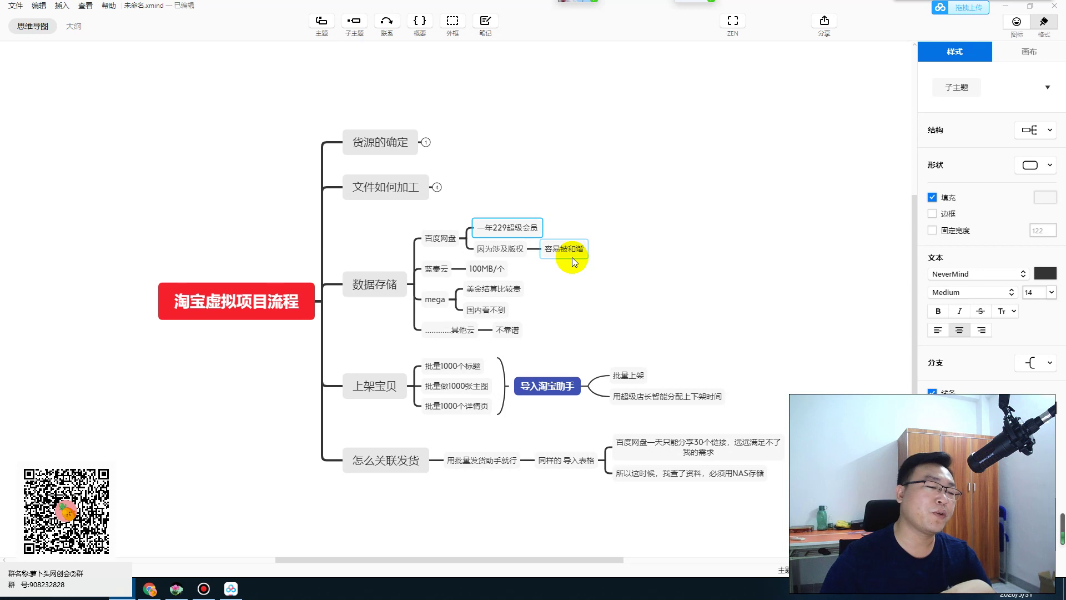
pyautogui.click(591, 287)
pyautogui.moveTo(694, 340); pyautogui.dragTo(347, 208)
pyautogui.click(645, 296)
pyautogui.moveTo(656, 353); pyautogui.dragTo(348, 214)
pyautogui.click(593, 297)
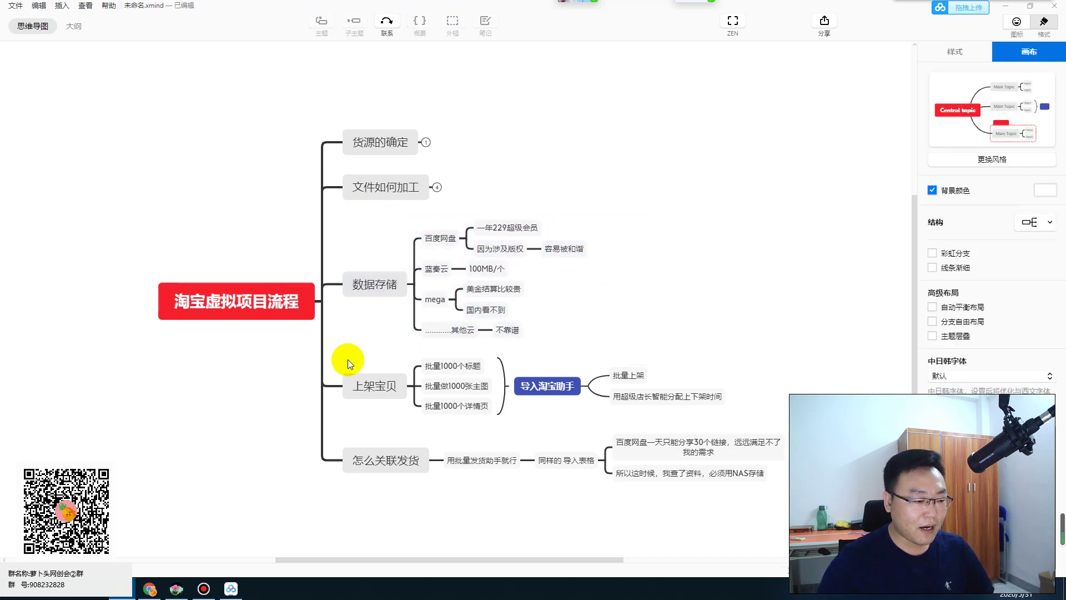
pyautogui.click(404, 283)
pyautogui.click(414, 283)
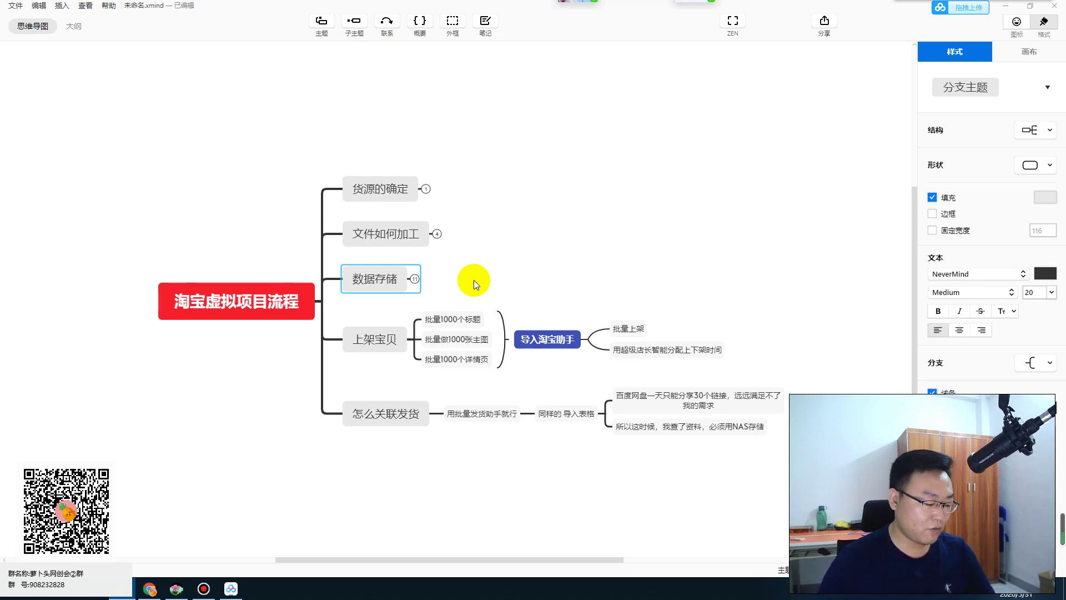
# Step: Start a screen annotation and handwrite 长尾词 ⇒ 2000—3000 in red across the upper part of the mind map
pyautogui.hotkey('ctrl', 'alt', 'g')
pyautogui.moveTo(63, 118)
pyautogui.mouseDown()
pyautogui.moveTo(160, 130)
pyautogui.moveTo(179, 97)
pyautogui.mouseUp()
pyautogui.moveTo(116, 78); pyautogui.dragTo(90, 190)
pyautogui.moveTo(114, 138); pyautogui.dragTo(142, 174)
pyautogui.moveTo(161, 100)
pyautogui.mouseDown()
pyautogui.moveTo(183, 119)
pyautogui.moveTo(169, 190)
pyautogui.mouseUp()
pyautogui.moveTo(228, 125); pyautogui.dragTo(223, 165)
pyautogui.moveTo(153, 180); pyautogui.dragTo(239, 177)
pyautogui.moveTo(273, 82)
pyautogui.mouseDown()
pyautogui.moveTo(269, 122)
pyautogui.moveTo(305, 98)
pyautogui.moveTo(298, 150)
pyautogui.moveTo(321, 164)
pyautogui.moveTo(268, 162)
pyautogui.moveTo(311, 177)
pyautogui.moveTo(280, 152)
pyautogui.moveTo(305, 148)
pyautogui.mouseUp()
pyautogui.moveTo(381, 130)
pyautogui.mouseDown()
pyautogui.moveTo(421, 118)
pyautogui.moveTo(432, 128)
pyautogui.mouseUp()
pyautogui.moveTo(417, 100); pyautogui.dragTo(422, 135)
pyautogui.moveTo(457, 87); pyautogui.dragTo(507, 123)
pyautogui.moveTo(522, 101)
pyautogui.mouseDown()
pyautogui.moveTo(516, 111)
pyautogui.moveTo(560, 89)
pyautogui.mouseUp()
pyautogui.moveTo(588, 83)
pyautogui.mouseDown()
pyautogui.moveTo(580, 89)
pyautogui.moveTo(649, 105)
pyautogui.moveTo(667, 76)
pyautogui.moveTo(666, 131)
pyautogui.mouseUp()
pyautogui.moveTo(706, 82)
pyautogui.mouseDown()
pyautogui.moveTo(702, 91)
pyautogui.moveTo(742, 95)
pyautogui.moveTo(775, 88)
pyautogui.mouseUp()
pyautogui.click(794, 108)
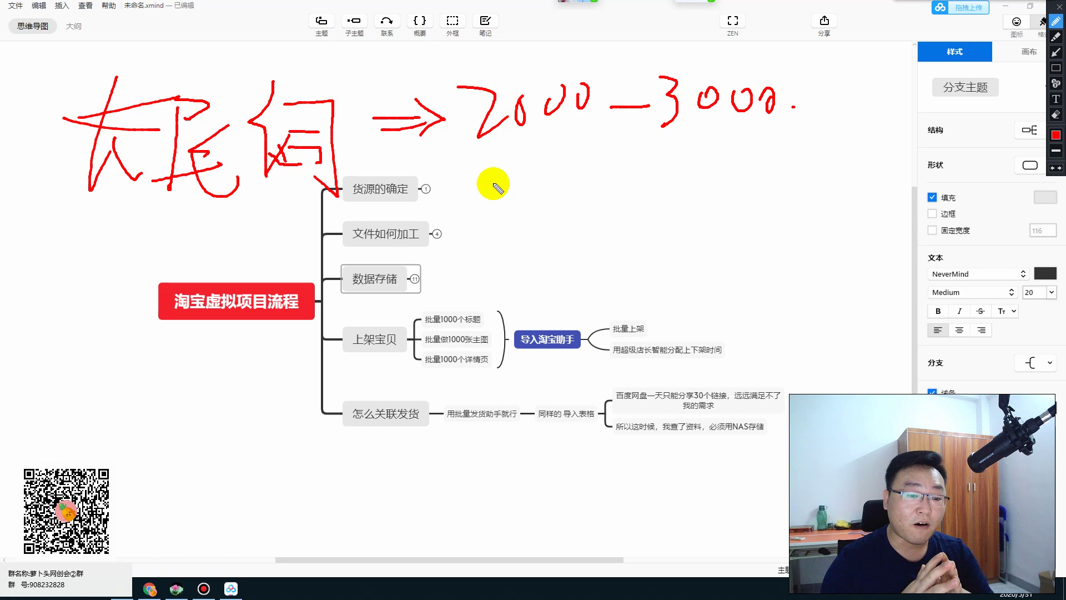
# Step: Handwrite the calculation 2000 × 2 = 4000 below the first annotation line and underline 4000
pyautogui.moveTo(464, 218)
pyautogui.mouseDown()
pyautogui.moveTo(476, 255)
pyautogui.moveTo(519, 222)
pyautogui.moveTo(643, 234)
pyautogui.moveTo(599, 231)
pyautogui.mouseUp()
pyautogui.moveTo(657, 191)
pyautogui.mouseDown()
pyautogui.moveTo(670, 230)
pyautogui.moveTo(683, 238)
pyautogui.moveTo(724, 210)
pyautogui.mouseUp()
pyautogui.moveTo(704, 223); pyautogui.dragTo(726, 222)
pyautogui.moveTo(754, 171); pyautogui.dragTo(783, 205)
pyautogui.moveTo(771, 173); pyautogui.dragTo(772, 229)
pyautogui.moveTo(805, 203)
pyautogui.mouseDown()
pyautogui.moveTo(831, 207)
pyautogui.moveTo(836, 220)
pyautogui.mouseUp()
pyautogui.moveTo(866, 192); pyautogui.dragTo(861, 225)
pyautogui.moveTo(750, 251); pyautogui.dragTo(867, 238)
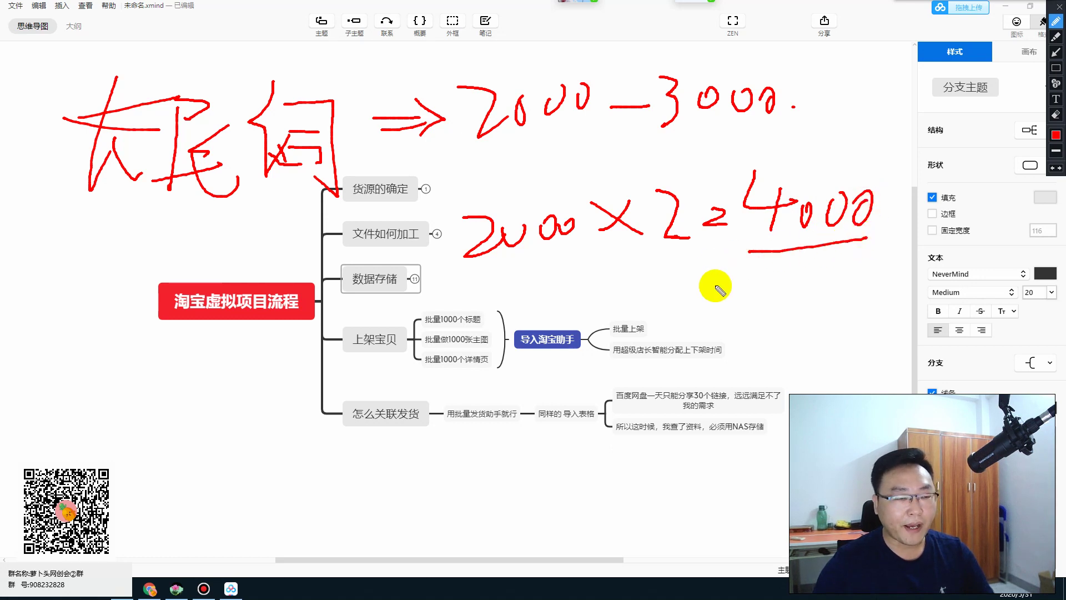
# Step: Handwrite 5% = 200 × 6.8 = 1360 below the previous calculation, scribbling out the miswritten multiplier
pyautogui.moveTo(502, 291)
pyautogui.mouseDown()
pyautogui.moveTo(510, 336)
pyautogui.moveTo(531, 296)
pyautogui.moveTo(540, 360)
pyautogui.mouseUp()
pyautogui.click(573, 283)
pyautogui.moveTo(567, 333); pyautogui.dragTo(573, 340)
pyautogui.moveTo(607, 308); pyautogui.dragTo(643, 305)
pyautogui.moveTo(622, 321); pyautogui.dragTo(656, 319)
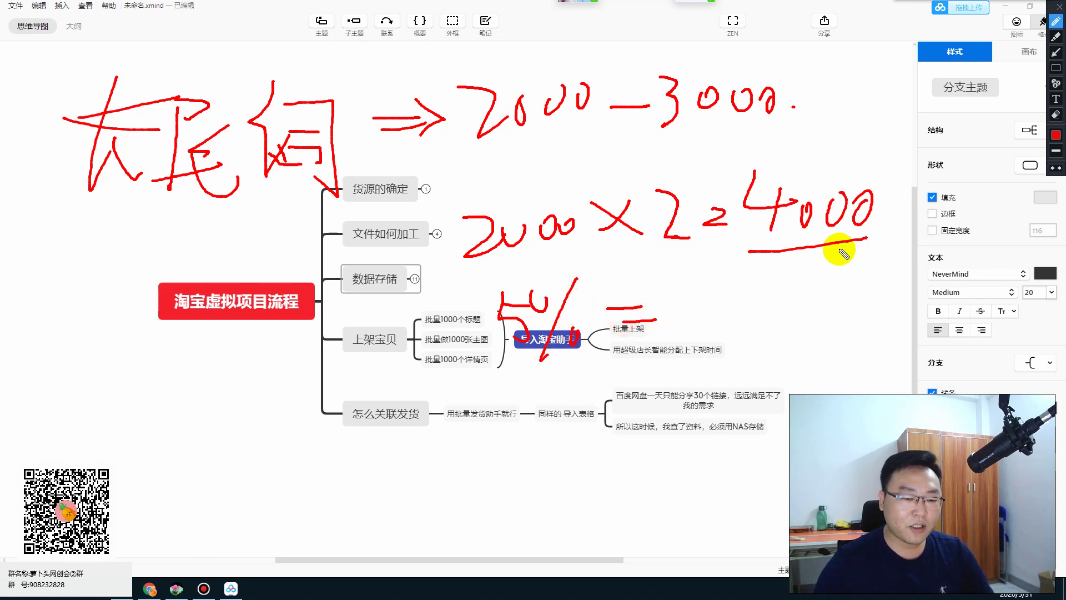
pyautogui.moveTo(681, 289)
pyautogui.mouseDown()
pyautogui.moveTo(729, 327)
pyautogui.moveTo(757, 316)
pyautogui.mouseUp()
pyautogui.moveTo(799, 289)
pyautogui.mouseDown()
pyautogui.moveTo(768, 332)
pyautogui.moveTo(808, 322)
pyautogui.moveTo(829, 303)
pyautogui.moveTo(826, 318)
pyautogui.moveTo(836, 285)
pyautogui.moveTo(840, 317)
pyautogui.moveTo(847, 295)
pyautogui.moveTo(833, 289)
pyautogui.moveTo(863, 316)
pyautogui.moveTo(838, 281)
pyautogui.moveTo(824, 350)
pyautogui.moveTo(861, 350)
pyautogui.moveTo(873, 363)
pyautogui.mouseUp()
pyautogui.moveTo(608, 403)
pyautogui.mouseDown()
pyautogui.moveTo(658, 401)
pyautogui.moveTo(673, 414)
pyautogui.mouseUp()
pyautogui.moveTo(682, 333); pyautogui.dragTo(852, 376)
pyautogui.moveTo(681, 384)
pyautogui.mouseDown()
pyautogui.moveTo(679, 416)
pyautogui.moveTo(711, 395)
pyautogui.moveTo(693, 414)
pyautogui.mouseUp()
pyautogui.moveTo(734, 378)
pyautogui.mouseDown()
pyautogui.moveTo(722, 408)
pyautogui.moveTo(762, 384)
pyautogui.mouseUp()
# Step: Handwrite 1360 × 30 = 40000, circle and underline it, then discard the whole screen annotation
pyautogui.moveTo(150, 384); pyautogui.dragTo(130, 429)
pyautogui.moveTo(183, 362); pyautogui.dragTo(189, 410)
pyautogui.moveTo(257, 340)
pyautogui.mouseDown()
pyautogui.moveTo(247, 373)
pyautogui.moveTo(266, 382)
pyautogui.moveTo(276, 348)
pyautogui.moveTo(322, 389)
pyautogui.mouseUp()
pyautogui.moveTo(325, 347)
pyautogui.mouseDown()
pyautogui.moveTo(284, 389)
pyautogui.moveTo(350, 364)
pyautogui.moveTo(324, 392)
pyautogui.mouseUp()
pyautogui.moveTo(367, 359)
pyautogui.mouseDown()
pyautogui.moveTo(362, 389)
pyautogui.moveTo(405, 387)
pyautogui.moveTo(395, 405)
pyautogui.mouseUp()
pyautogui.moveTo(444, 369)
pyautogui.mouseDown()
pyautogui.moveTo(469, 411)
pyautogui.moveTo(455, 425)
pyautogui.moveTo(544, 414)
pyautogui.mouseUp()
pyautogui.moveTo(139, 453)
pyautogui.mouseDown()
pyautogui.moveTo(538, 439)
pyautogui.moveTo(433, 362)
pyautogui.moveTo(190, 328)
pyautogui.moveTo(112, 442)
pyautogui.moveTo(275, 461)
pyautogui.mouseUp()
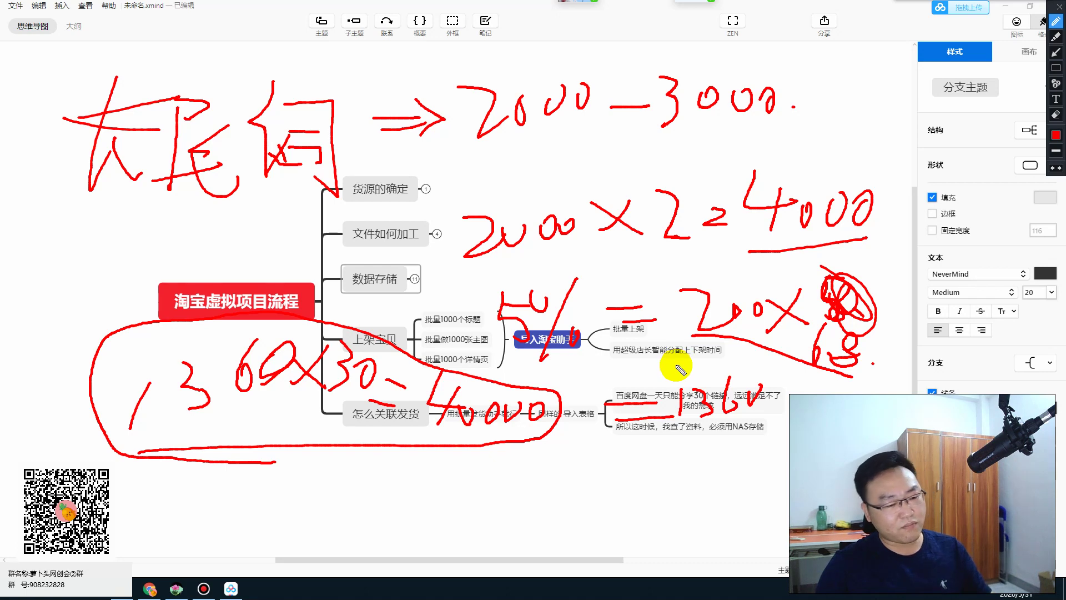
pyautogui.press('Escape')
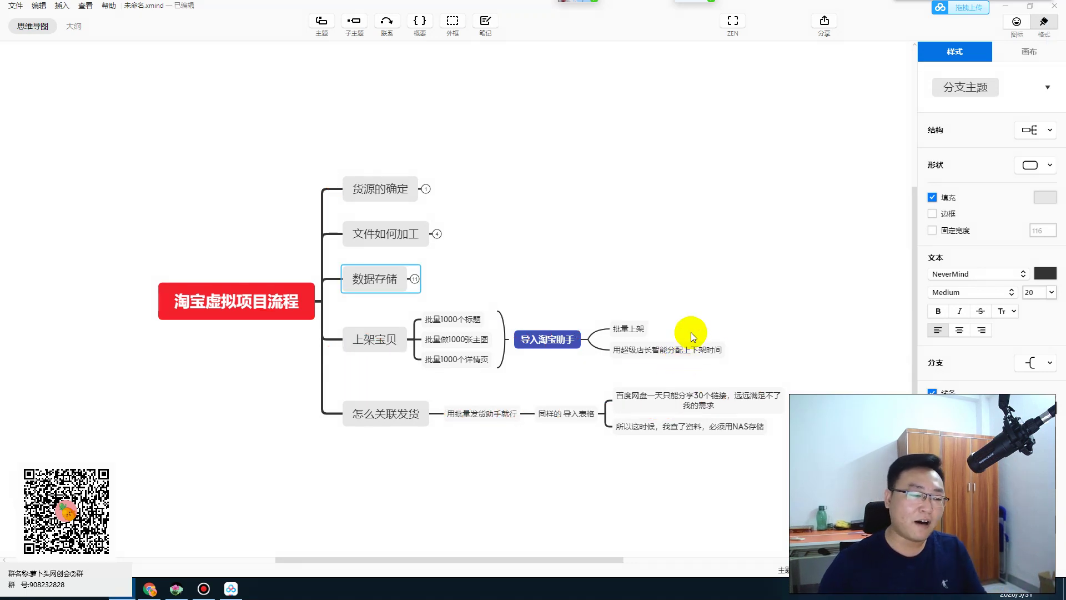
# Step: Select the three batch subtopics for titles, main images and detail pages under 上架宝贝
pyautogui.click(540, 372)
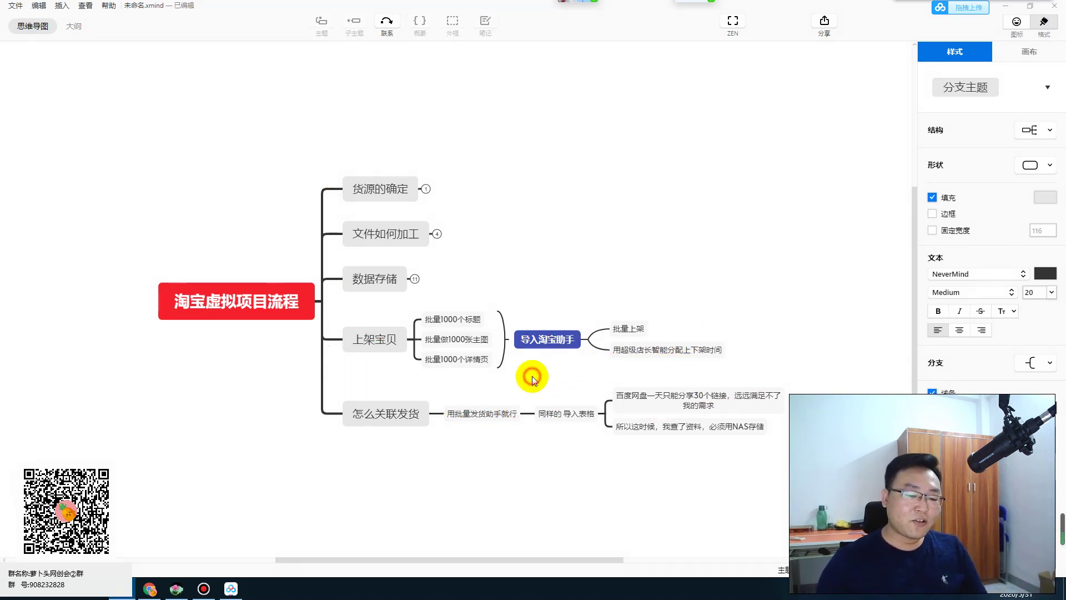
pyautogui.click(460, 323)
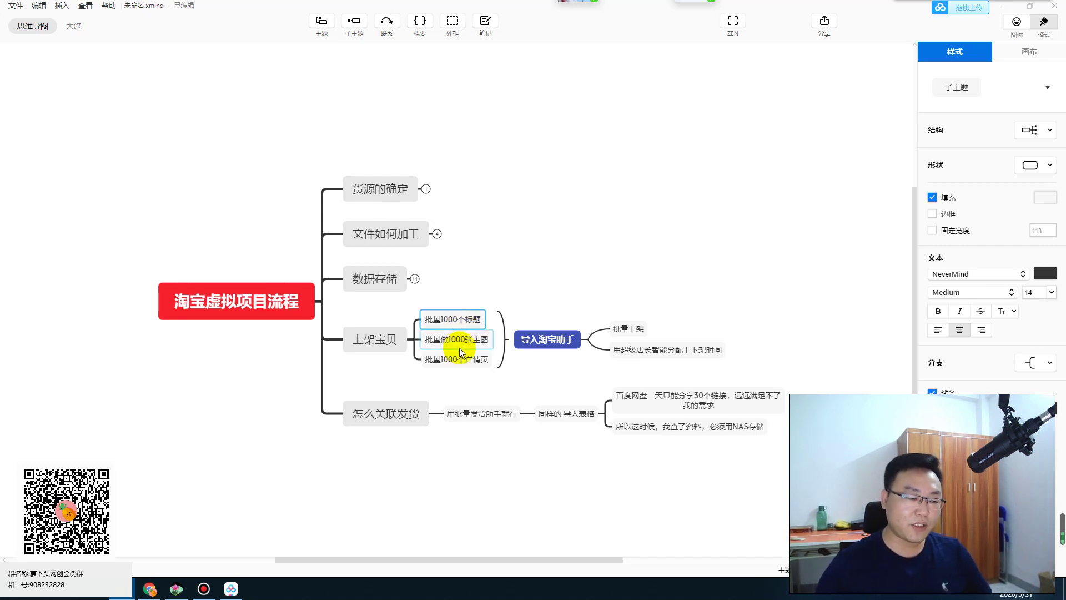
pyautogui.keyDown('shift'); pyautogui.click(451, 334); pyautogui.keyUp('shift')
pyautogui.keyDown('shift'); pyautogui.click(452, 356); pyautogui.keyUp('shift')
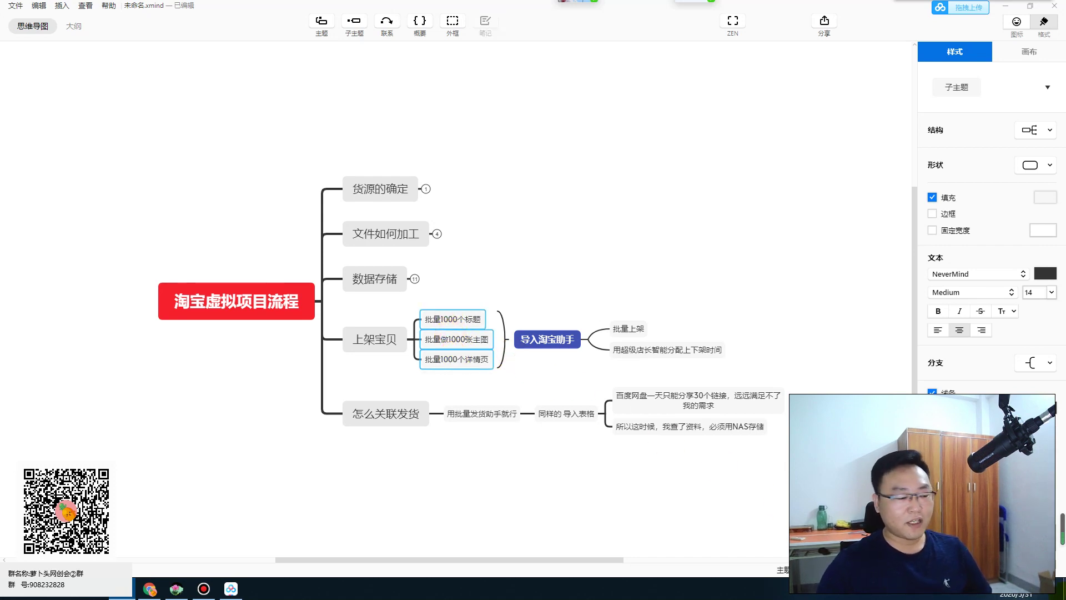
# Step: Open the ceshi2 folder on the desktop, maximize its window, and preview 主图模板.jpg before closing the preview
pyautogui.press('super+d')
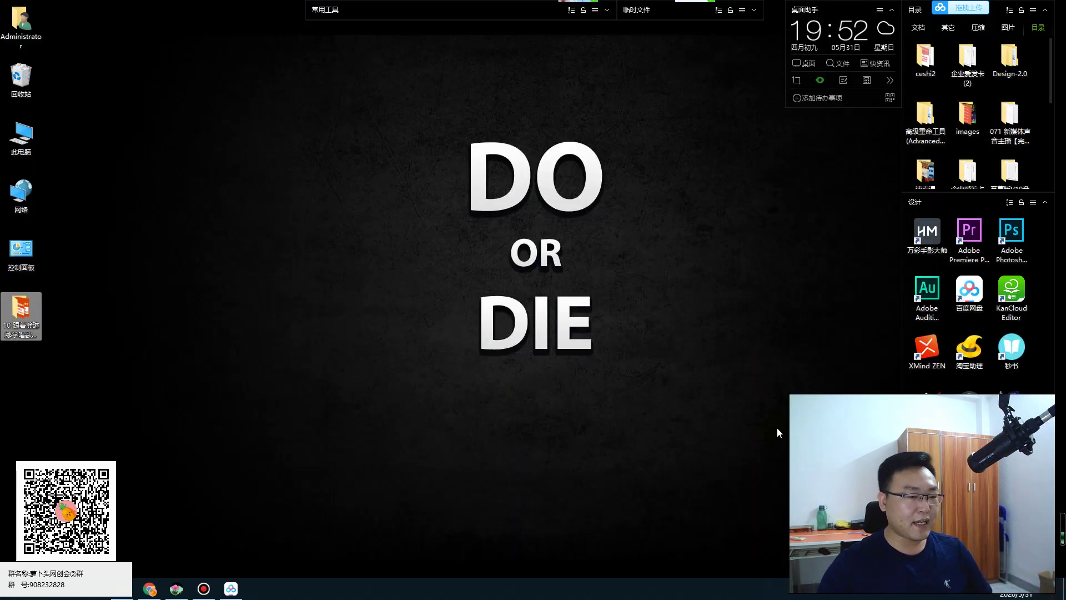
pyautogui.doubleClick(926, 58)
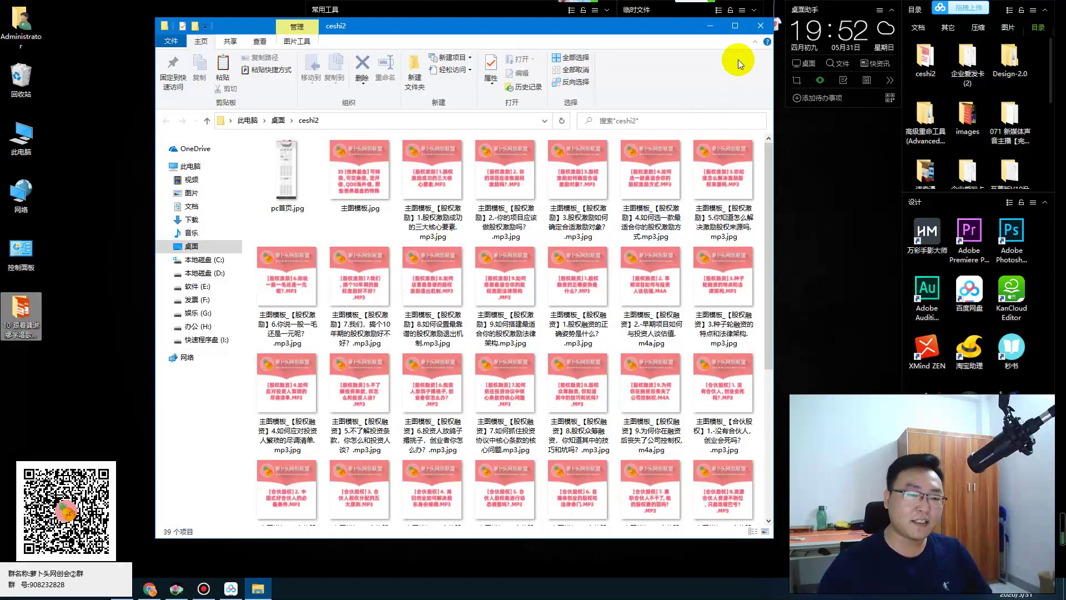
pyautogui.click(737, 32)
pyautogui.click(210, 150)
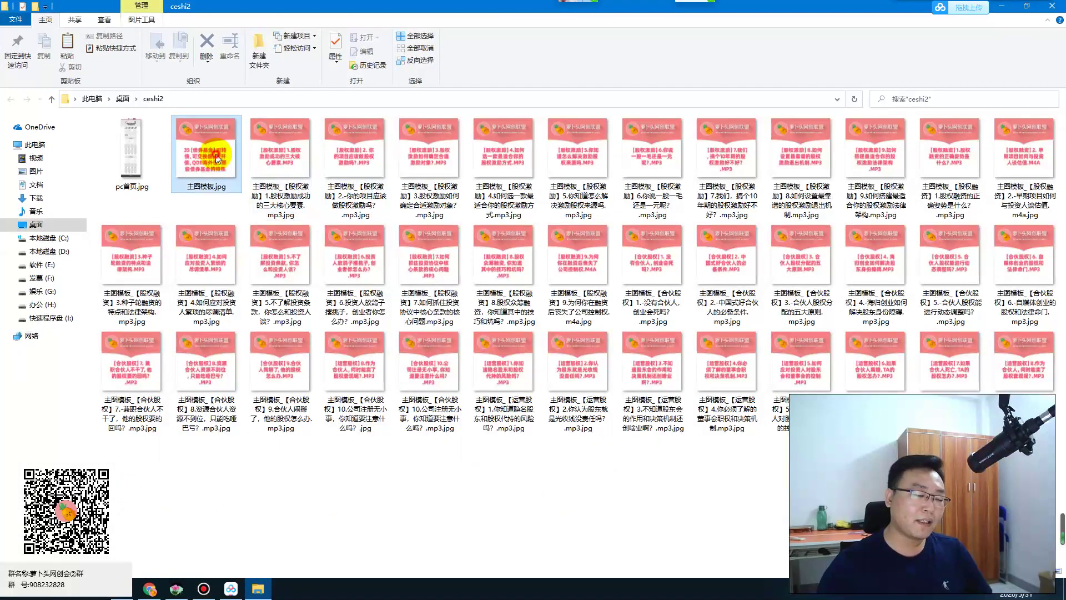
pyautogui.press('Return')
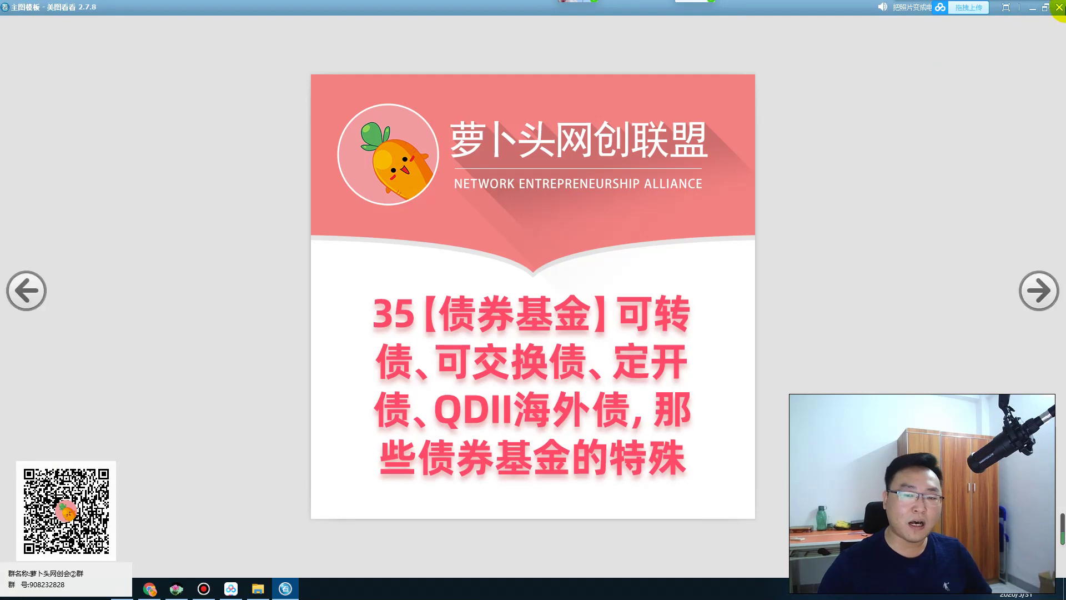
pyautogui.press('Escape')
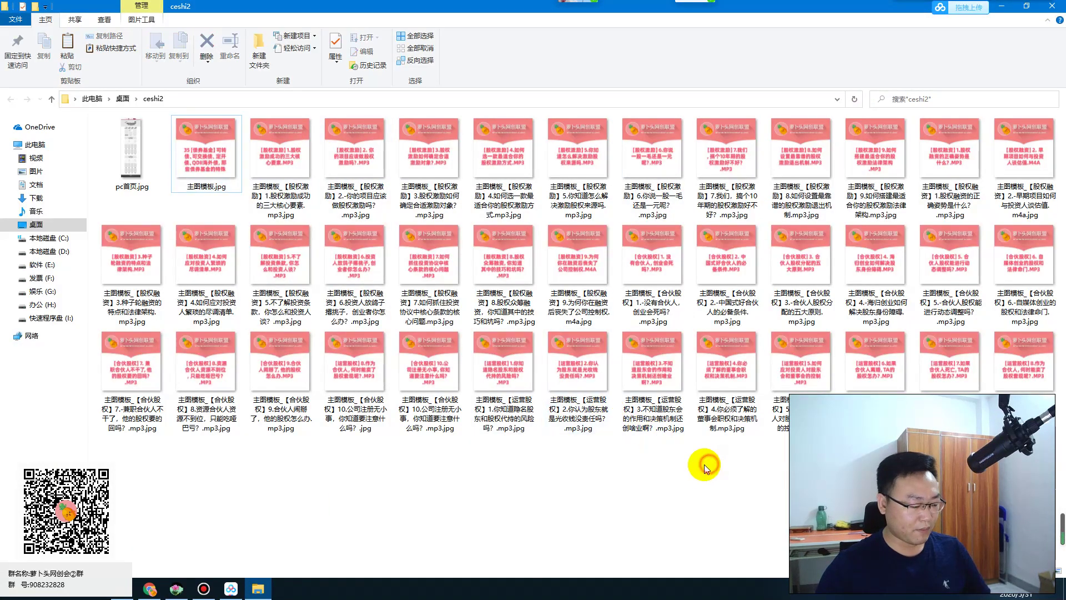
# Step: Select all the generated images in the folder, deselect them, then open 主图模板.jpg and page forward through two product images
pyautogui.hotkey('ctrl', 'a')
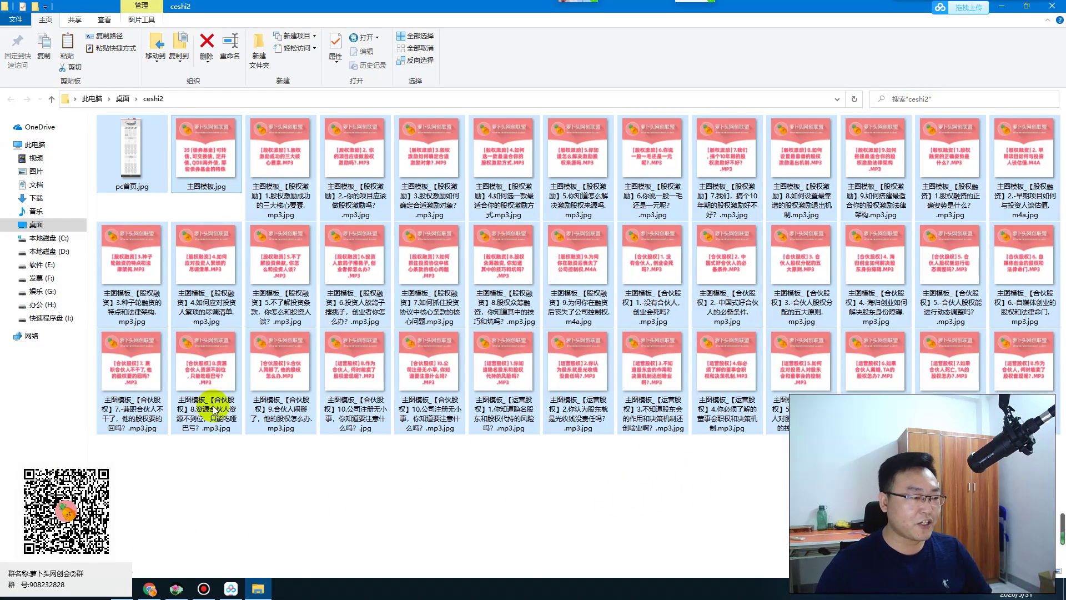
pyautogui.click(442, 469)
pyautogui.click(208, 138)
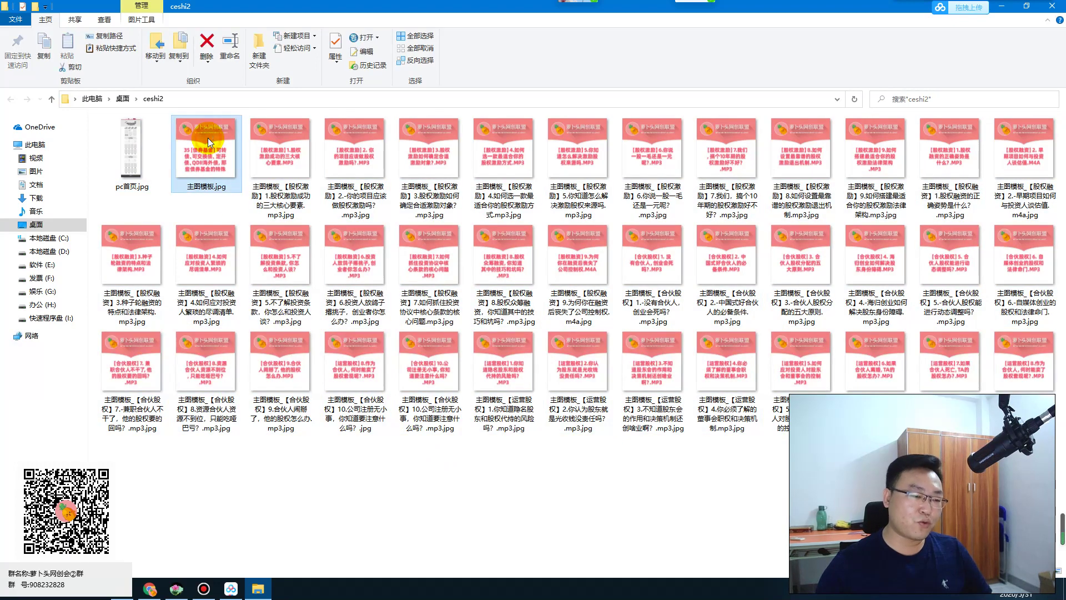
pyautogui.doubleClick(208, 138)
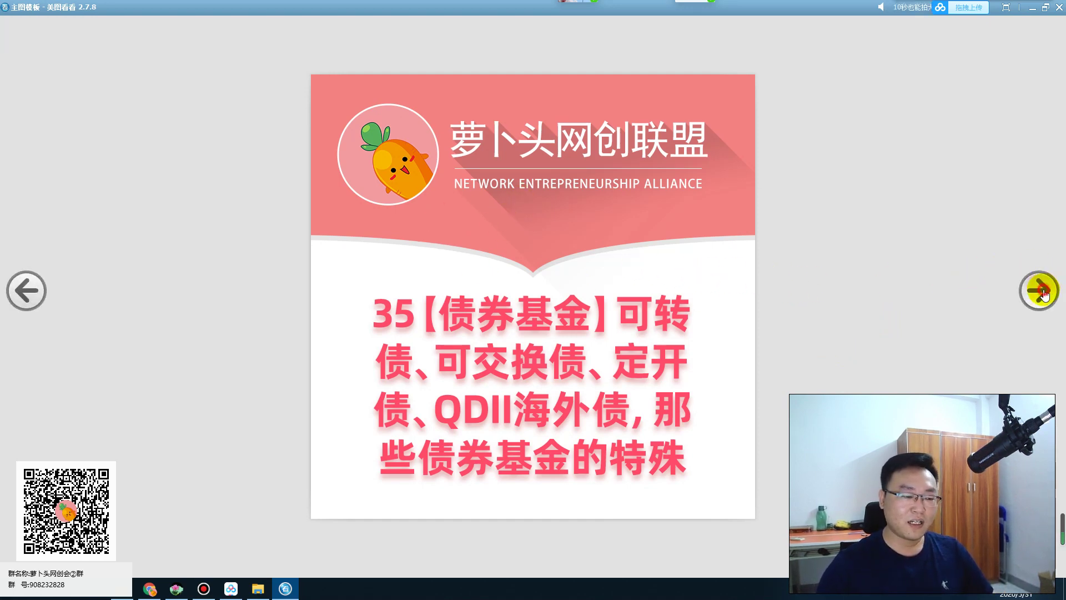
pyautogui.click(1038, 289)
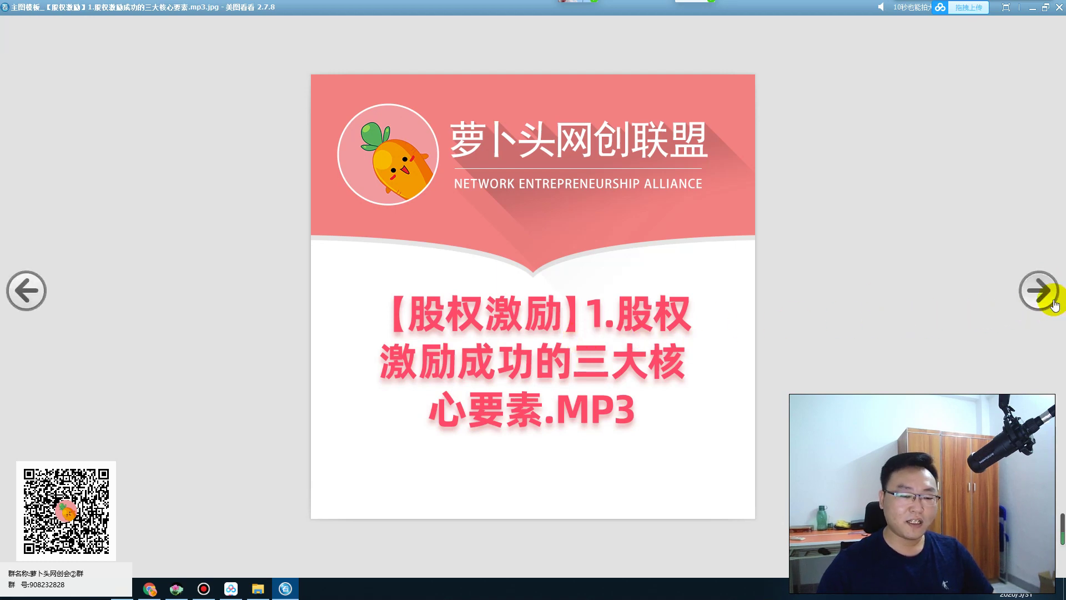
pyautogui.click(1038, 288)
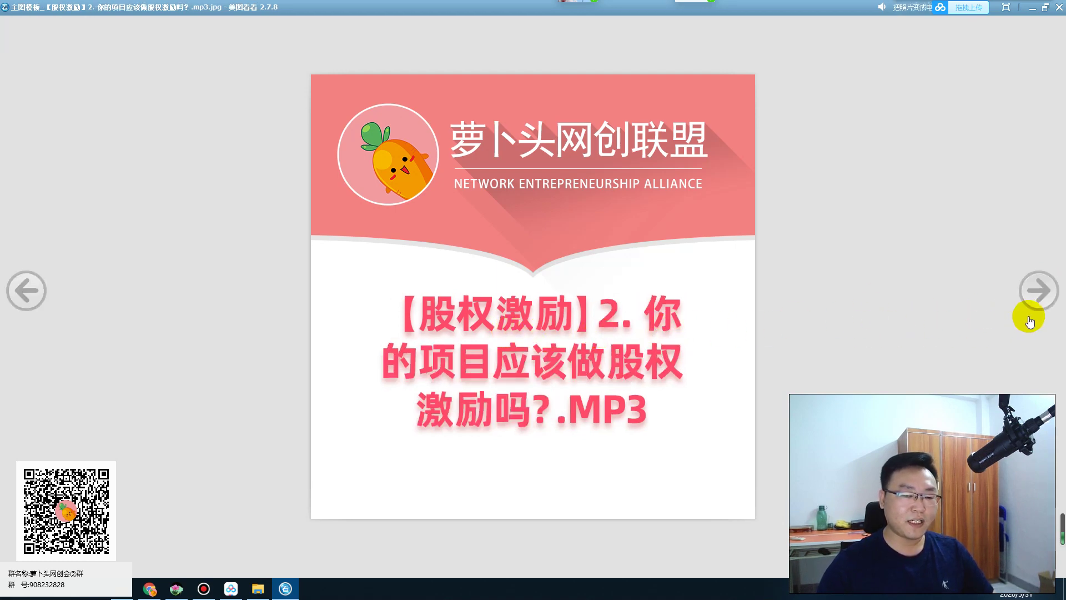
# Step: Page forward through the generated product images to 【合伙股权】4, and close the image viewer
pyautogui.click(1036, 288)
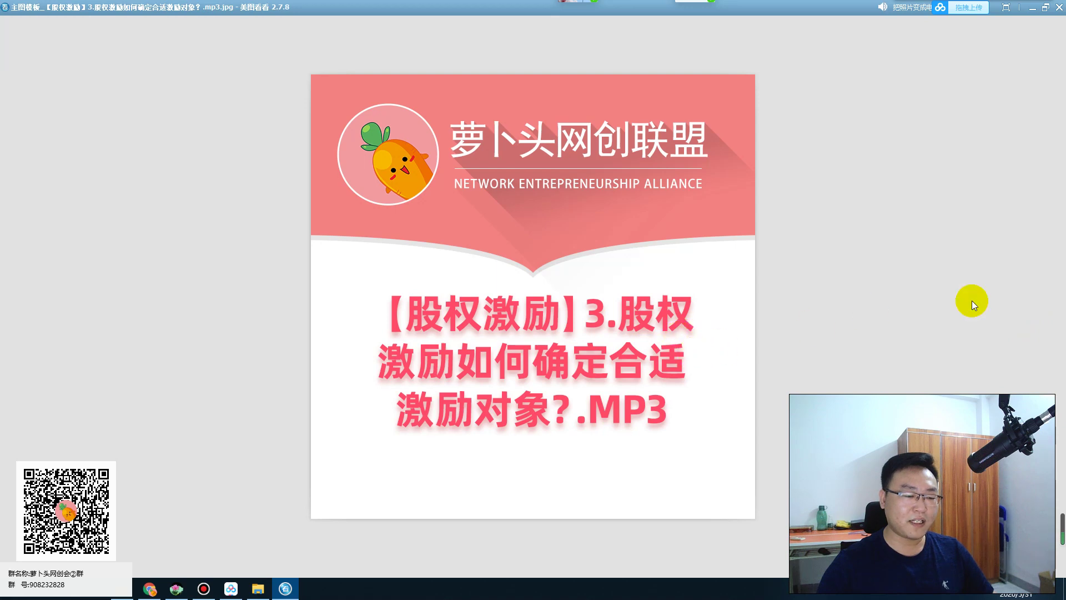
pyautogui.click(1042, 292)
pyautogui.click(1041, 292)
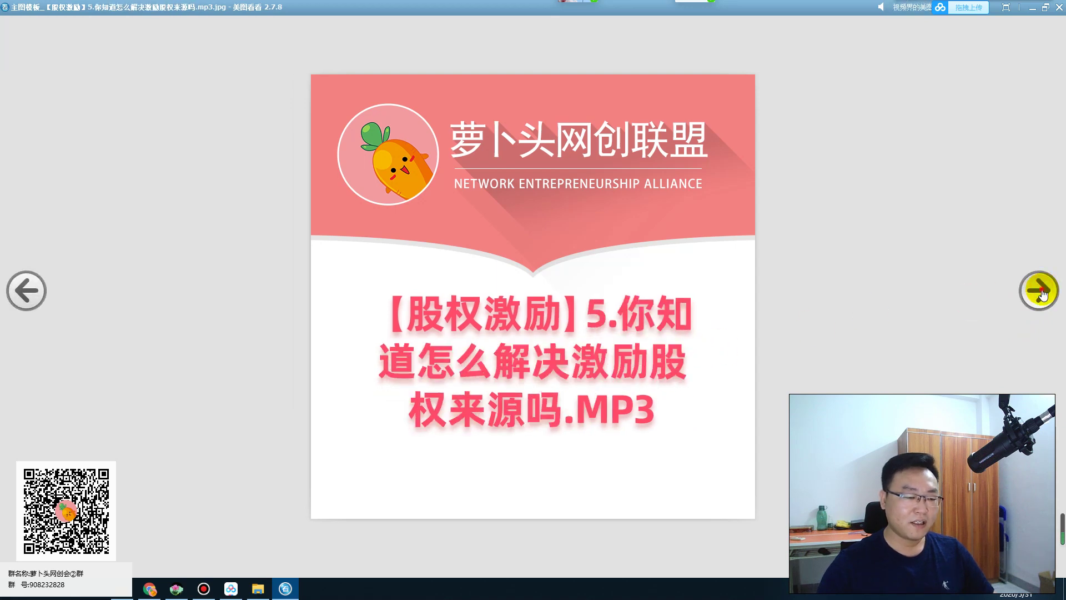
pyautogui.click(1042, 293)
pyautogui.click(1042, 292)
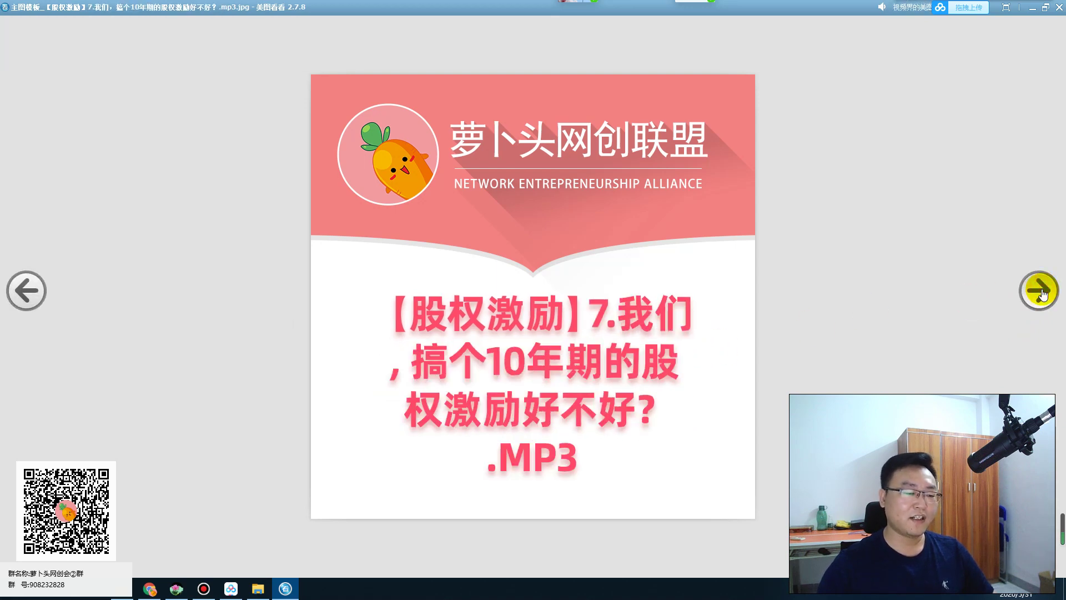
pyautogui.click(1042, 292)
pyautogui.click(1042, 292)
pyautogui.click(1043, 292)
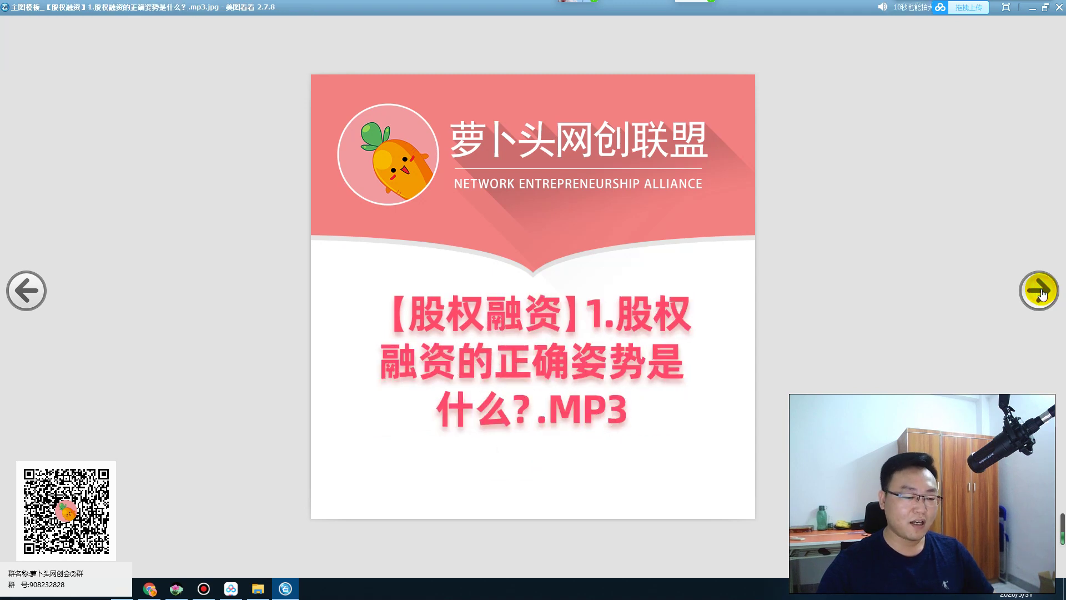
pyautogui.click(1042, 292)
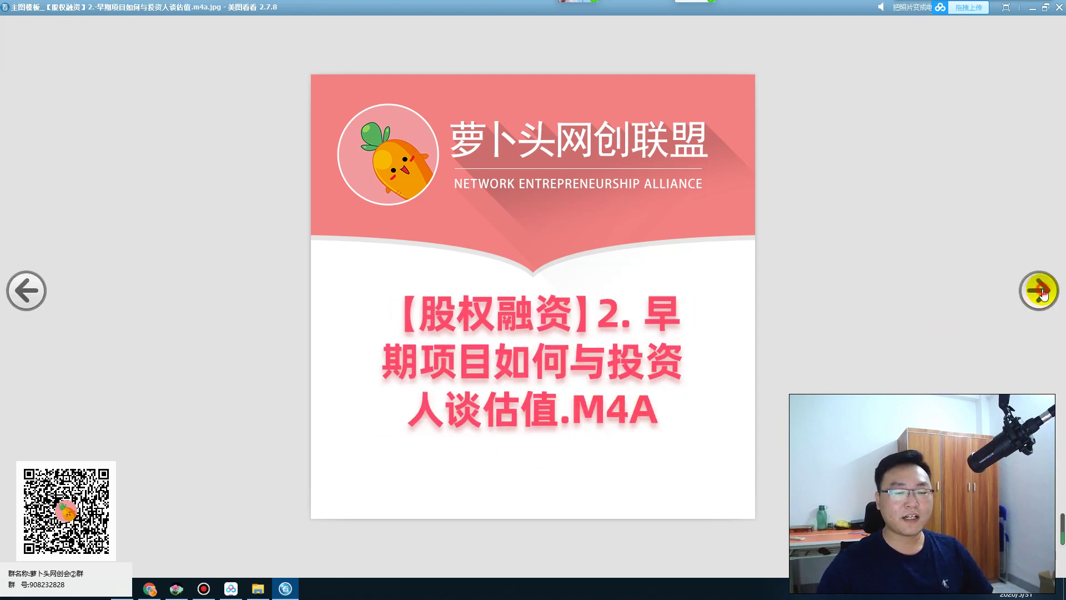
pyautogui.click(1041, 290)
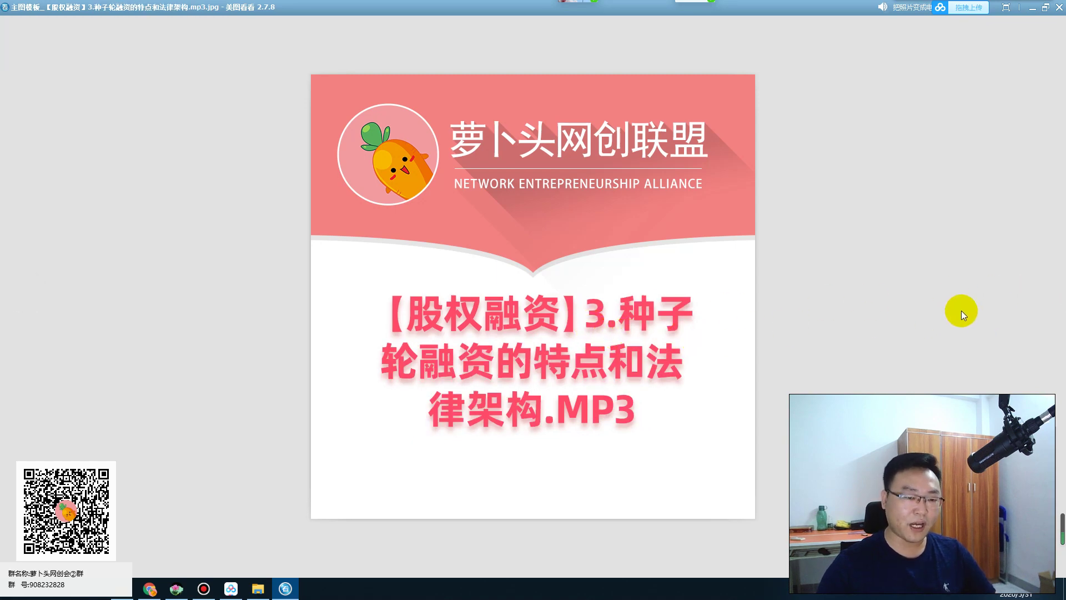
pyautogui.click(1035, 295)
pyautogui.click(1034, 300)
pyautogui.click(1034, 301)
pyautogui.click(1034, 301)
pyautogui.click(1035, 301)
pyautogui.click(1034, 301)
pyautogui.click(1035, 301)
pyautogui.click(1034, 301)
pyautogui.click(1034, 301)
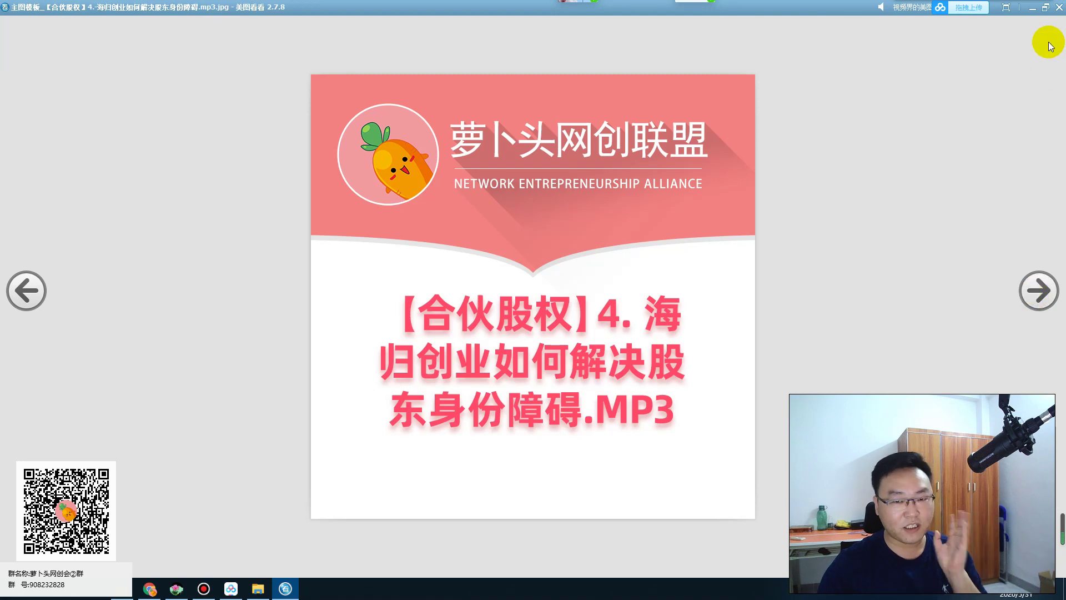
pyautogui.click(1059, 7)
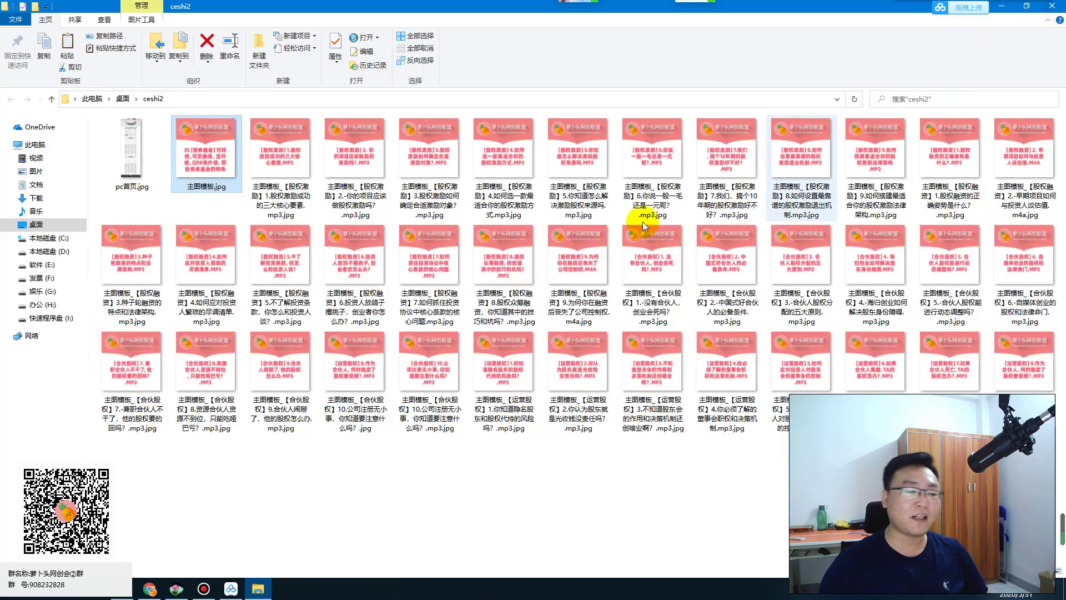
# Step: Go up to the desktop folder, minimize its window, and select the 批量1000个标题 subtopic in the XMind mind map
pyautogui.click(51, 99)
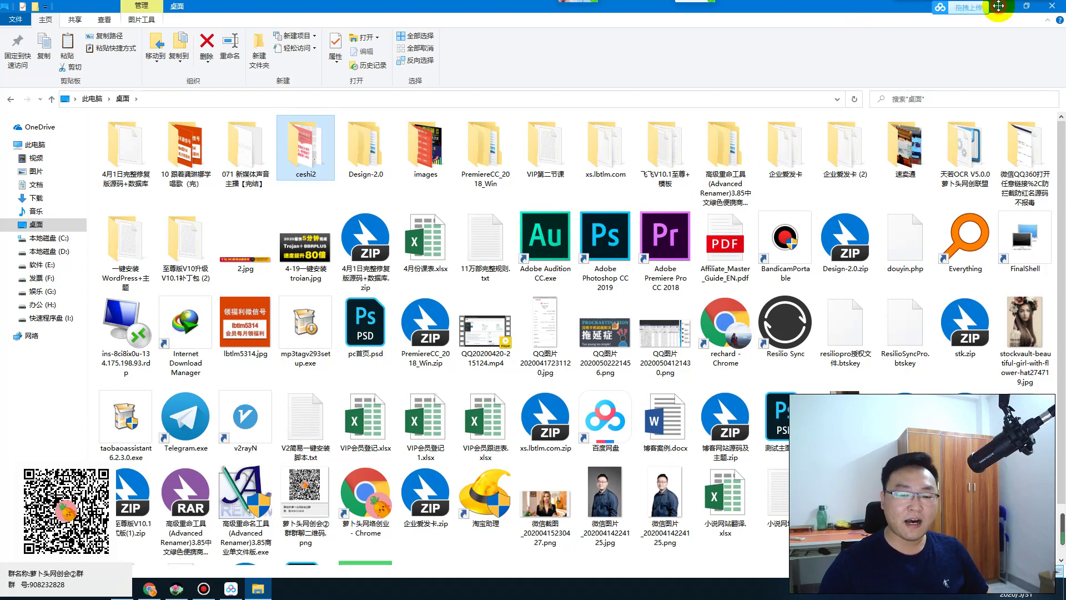
pyautogui.click(999, 7)
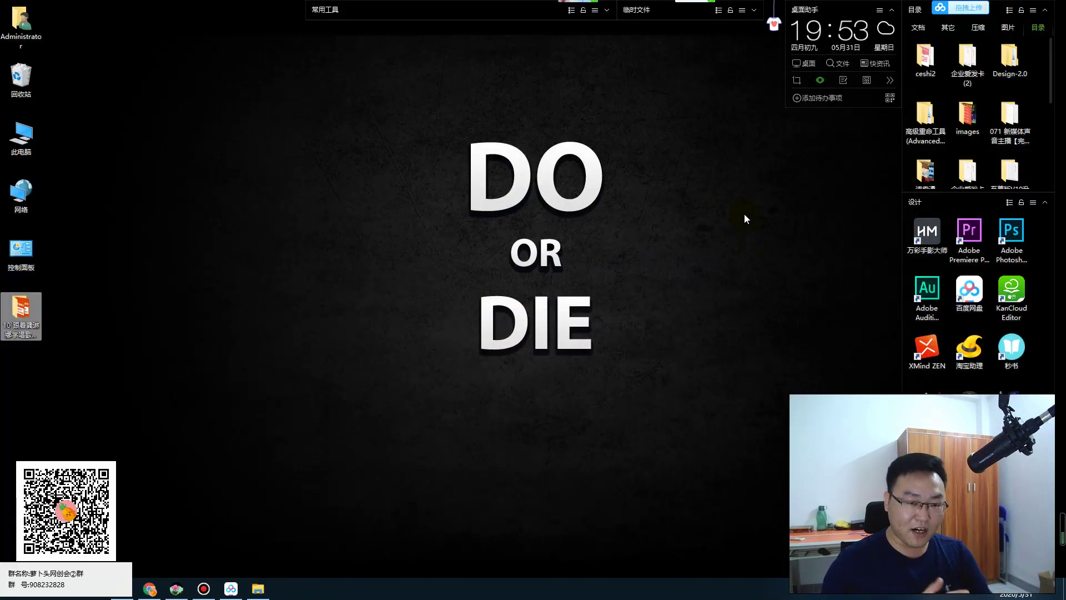
pyautogui.click(123, 589)
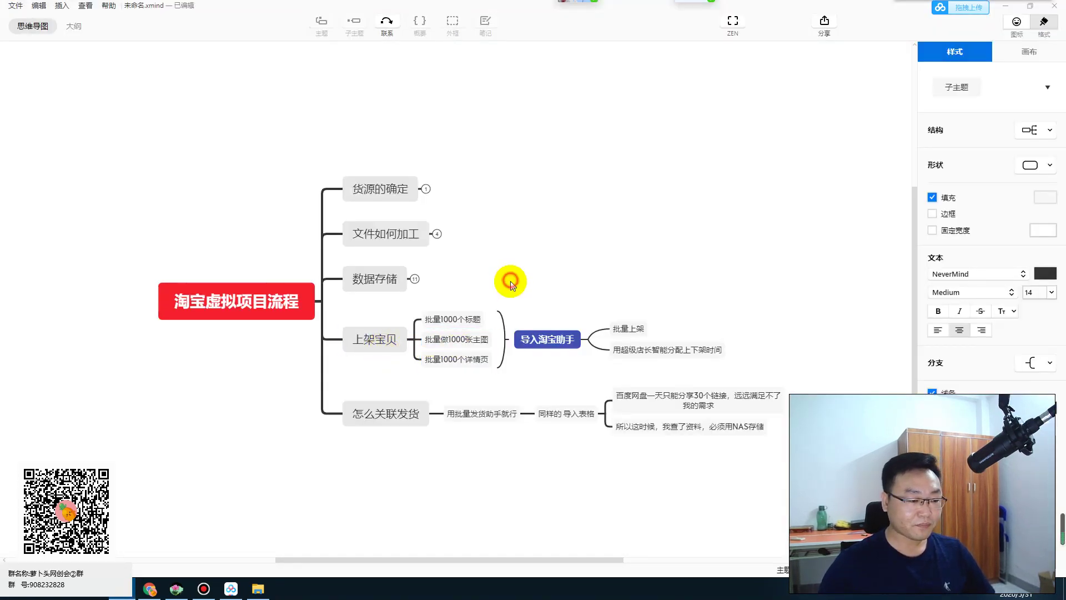
pyautogui.click(441, 321)
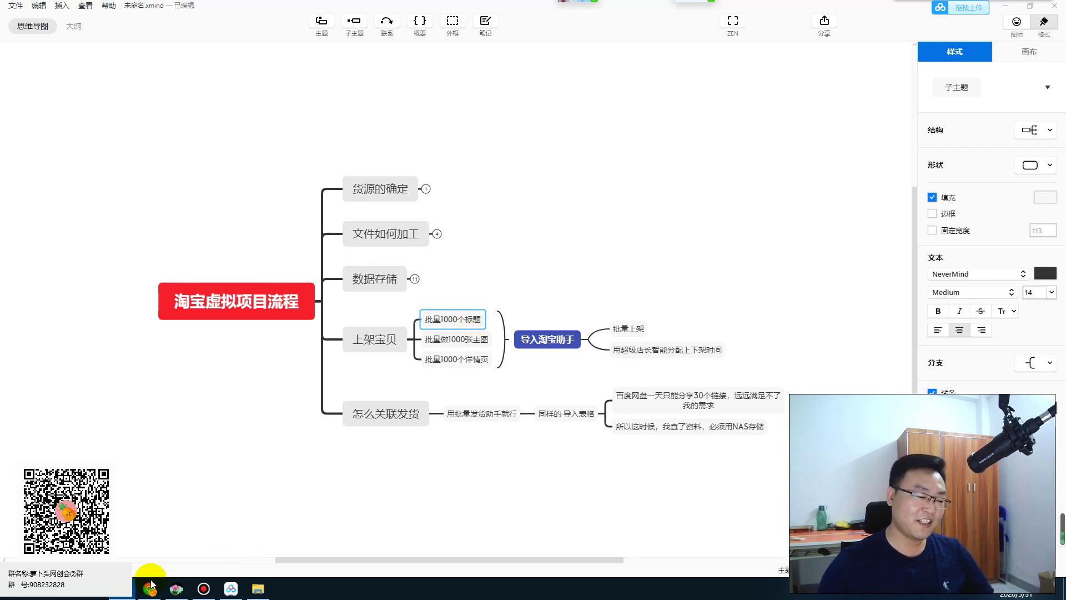
# Step: Preview the 【股权激励】4 product image in the ceshi2 folder, and select the 批量做1000张主图 and 批量1000个详情页 subtopics in the mind map
pyautogui.click(257, 589)
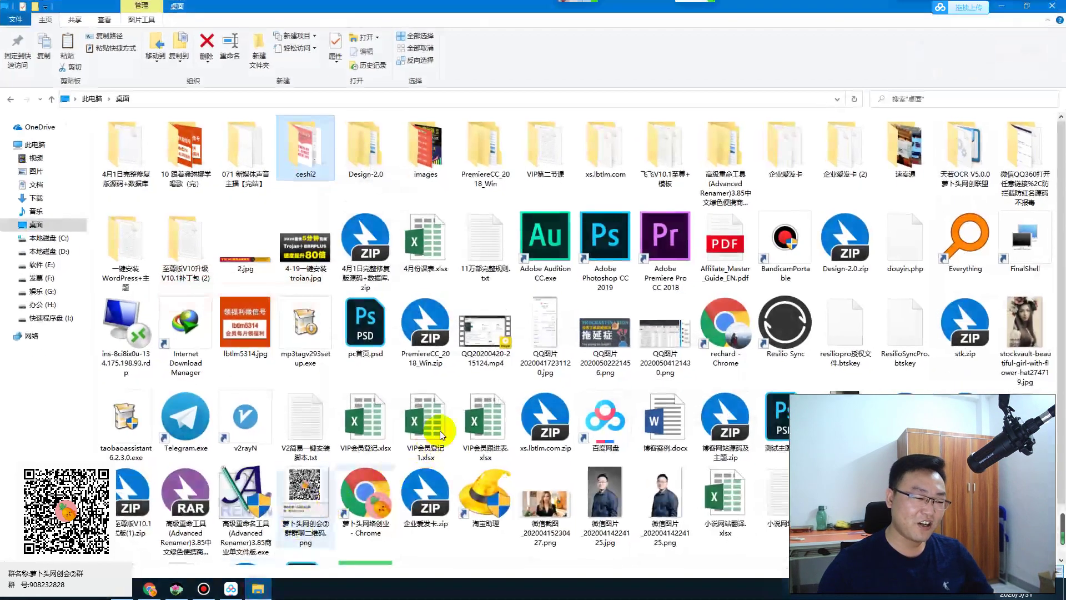
pyautogui.doubleClick(300, 144)
pyautogui.doubleClick(505, 161)
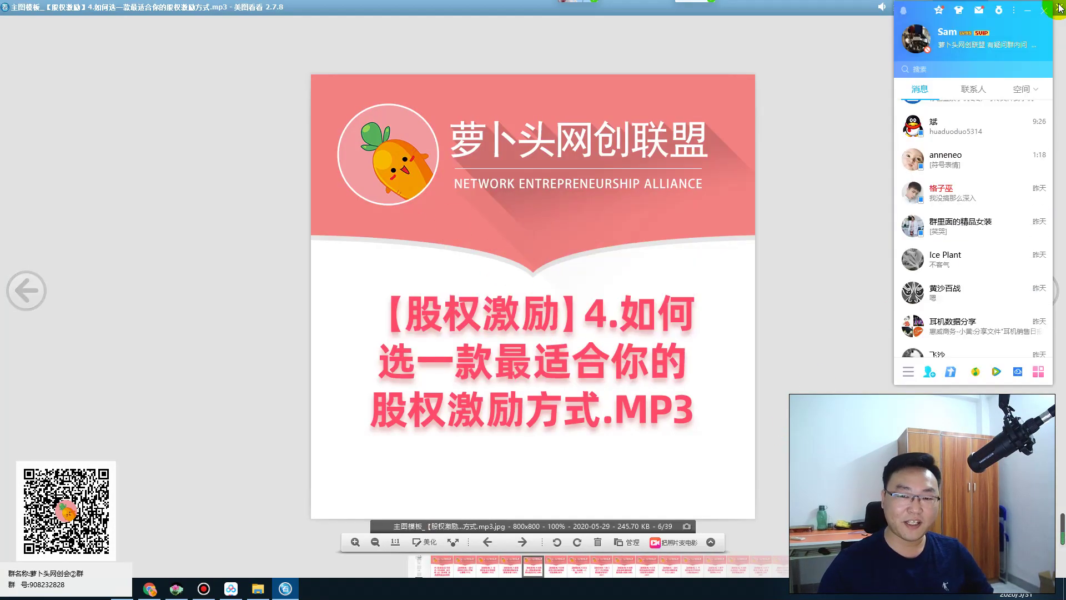
pyautogui.click(1060, 7)
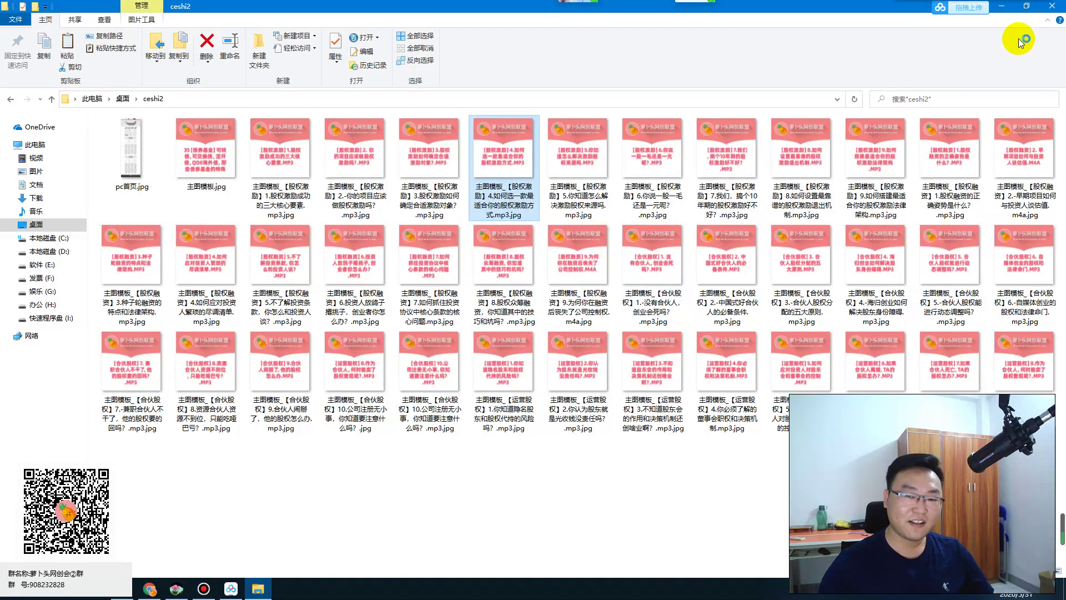
pyautogui.click(1001, 6)
pyautogui.click(457, 345)
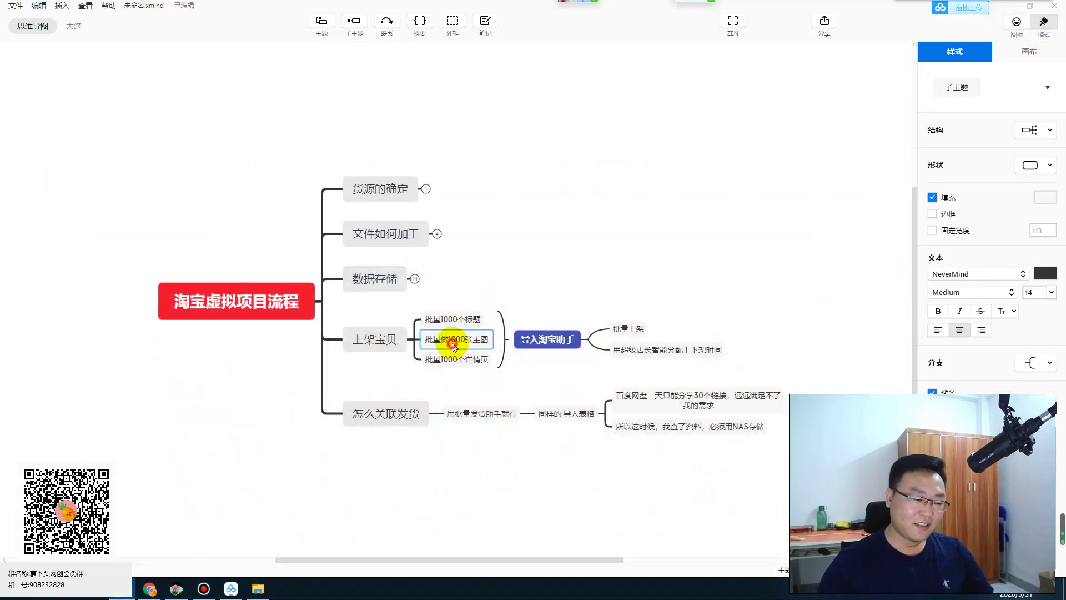
pyautogui.click(457, 361)
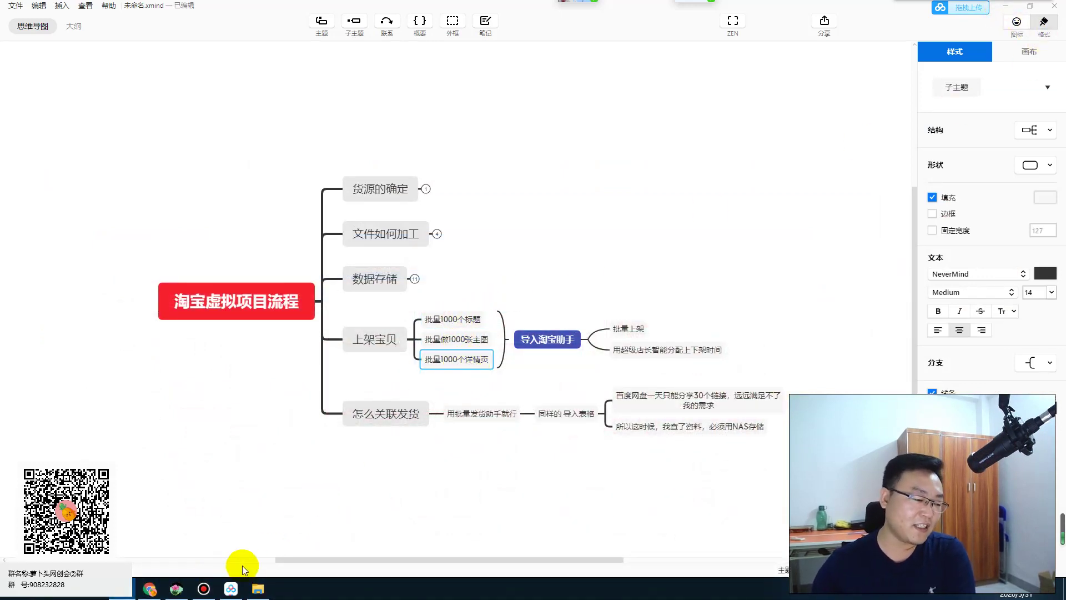
# Step: Switch to the Qianniu seller workbench and open the shop's storefront page through 我的店铺
pyautogui.click(835, 592)
pyautogui.click(817, 595)
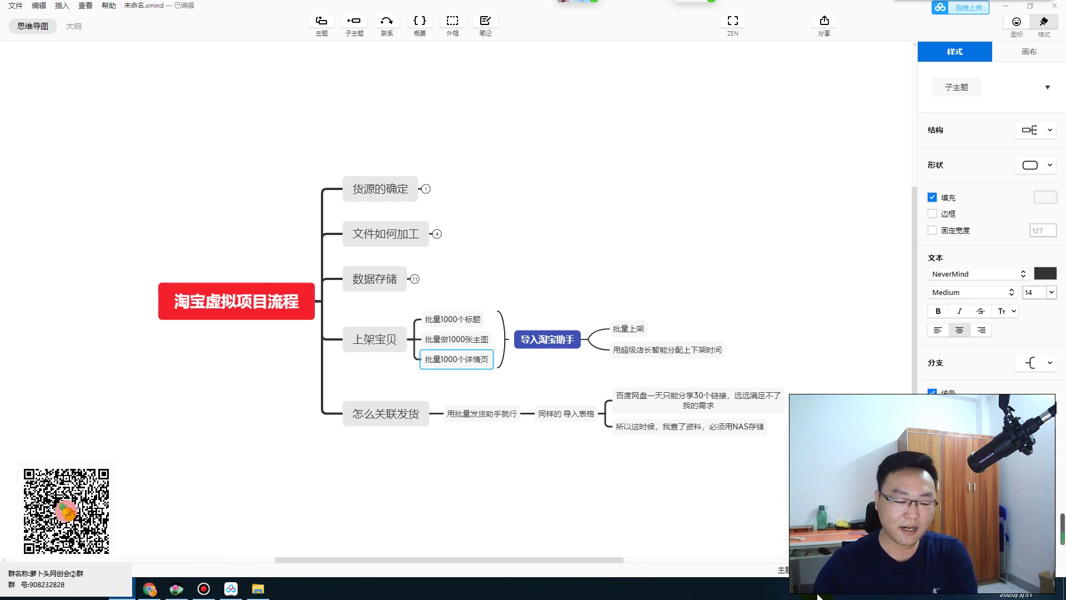
pyautogui.moveTo(823, 595)
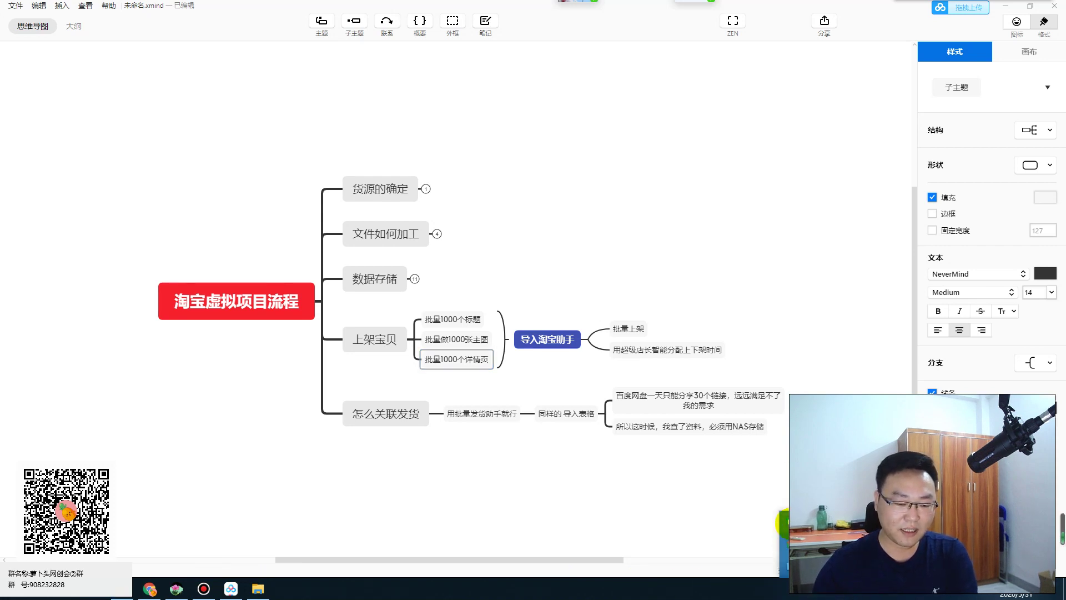
pyautogui.click(786, 523)
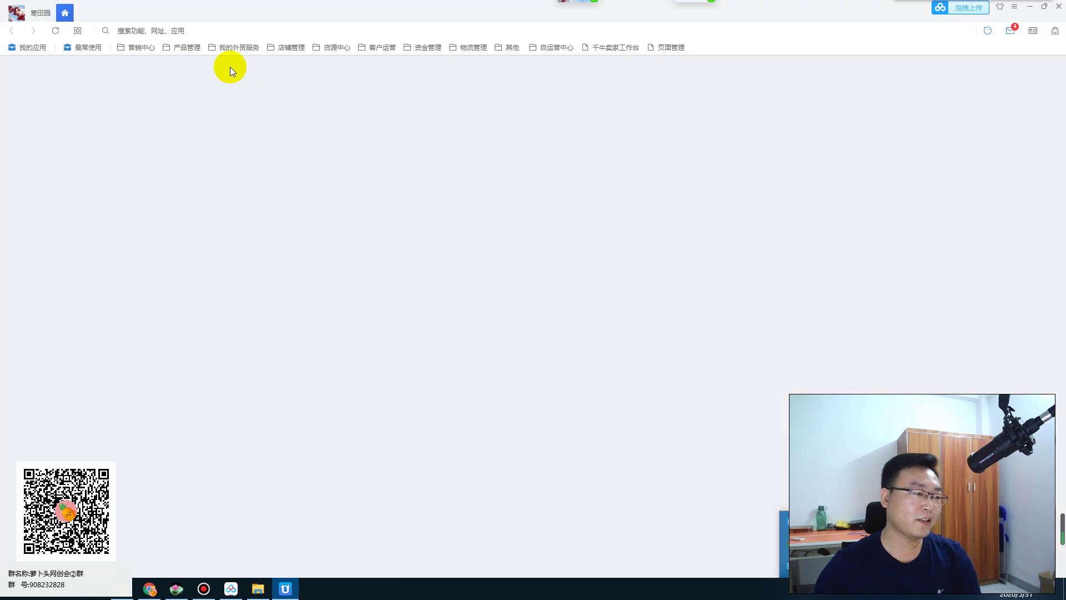
pyautogui.click(282, 46)
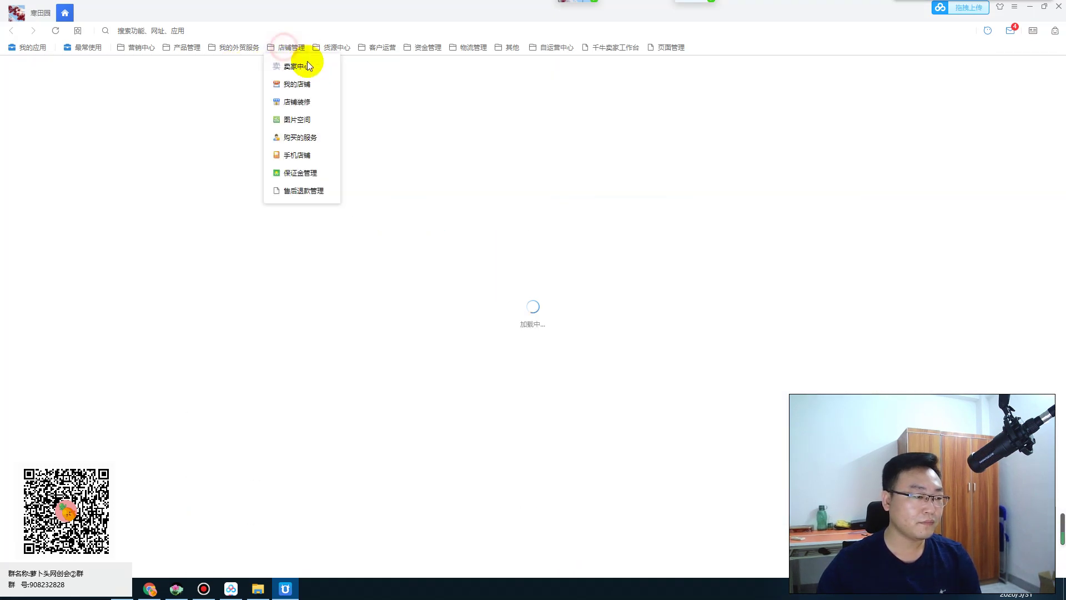
pyautogui.click(304, 83)
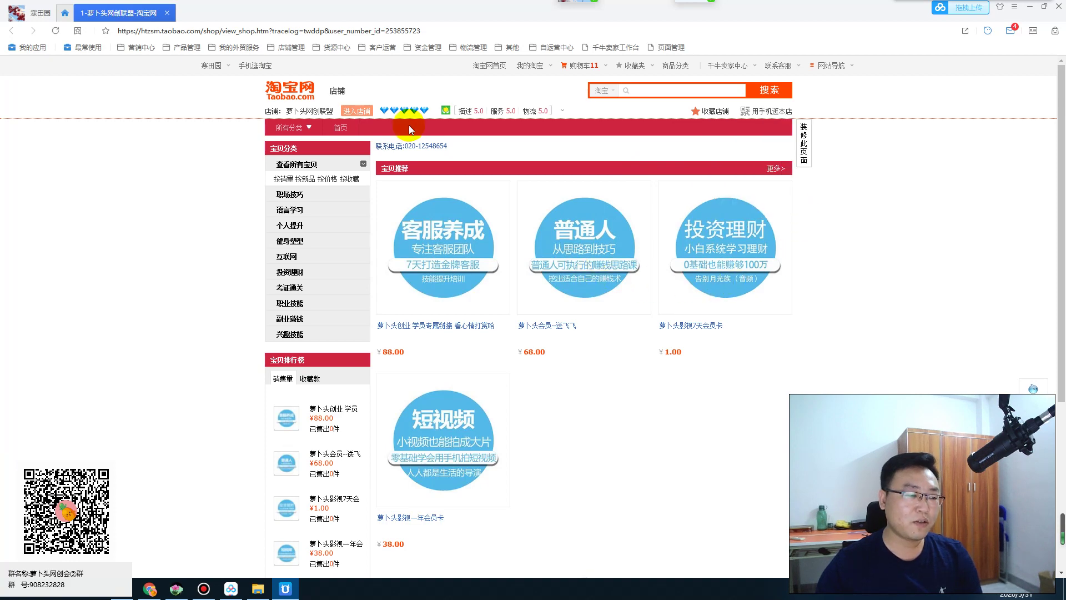
# Step: Show all the shop's products with 查看所有宝贝 and look over their batch-made main images
pyautogui.moveTo(410, 117)
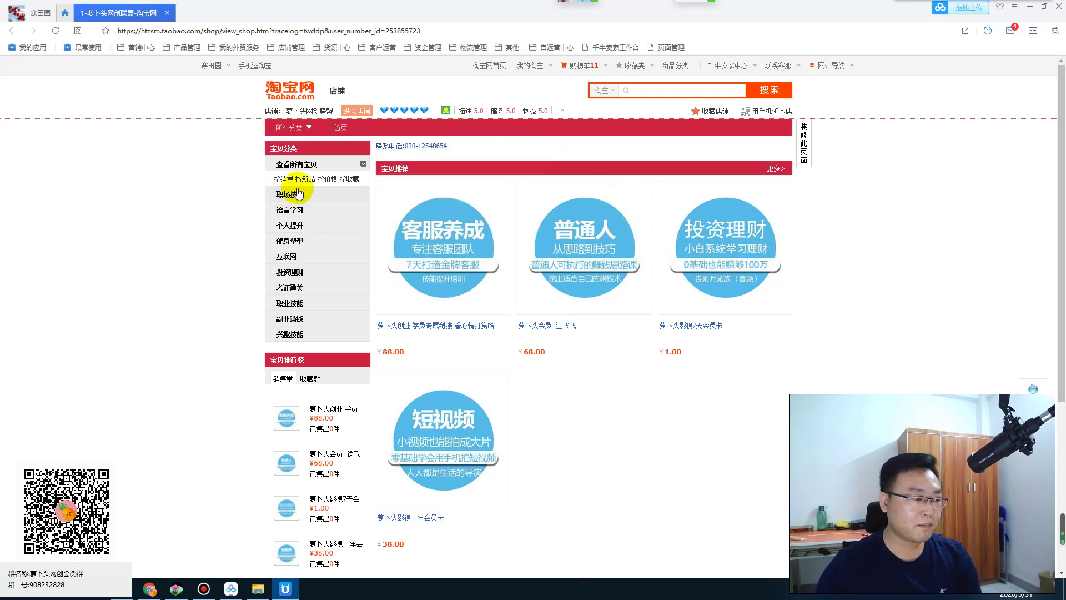
pyautogui.click(296, 165)
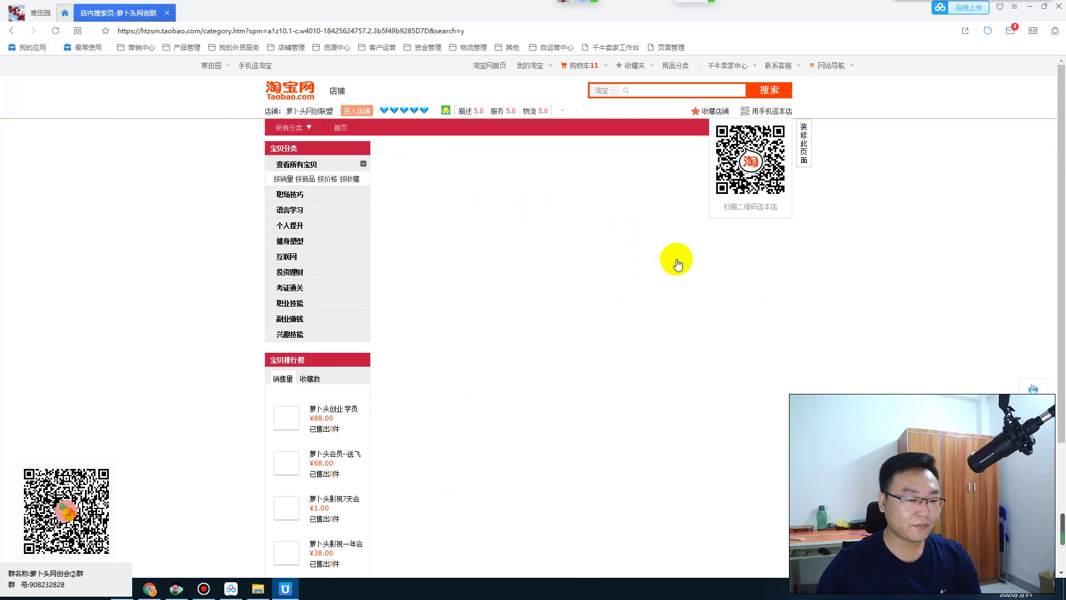
pyautogui.scroll(-2, 499, 302)
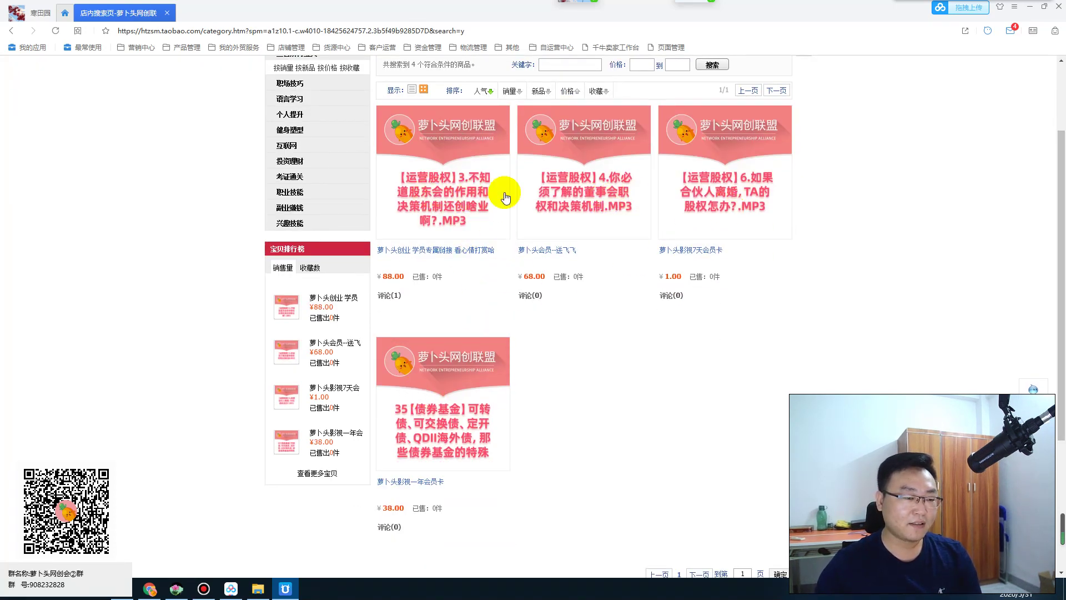
pyautogui.scroll(-4, 544, 311)
pyautogui.scroll(4, 523, 289)
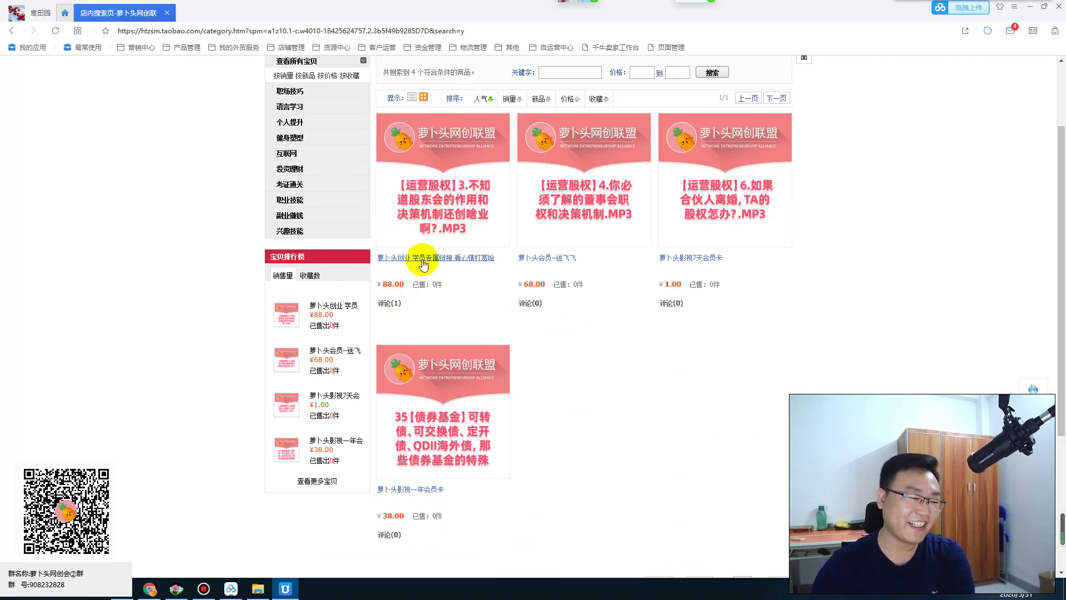
# Step: Open the 萝卜头创业 学员专属链接 listing, examine its main image and full detail page, and close the listing
pyautogui.click(417, 257)
pyautogui.scroll(-3, 445, 279)
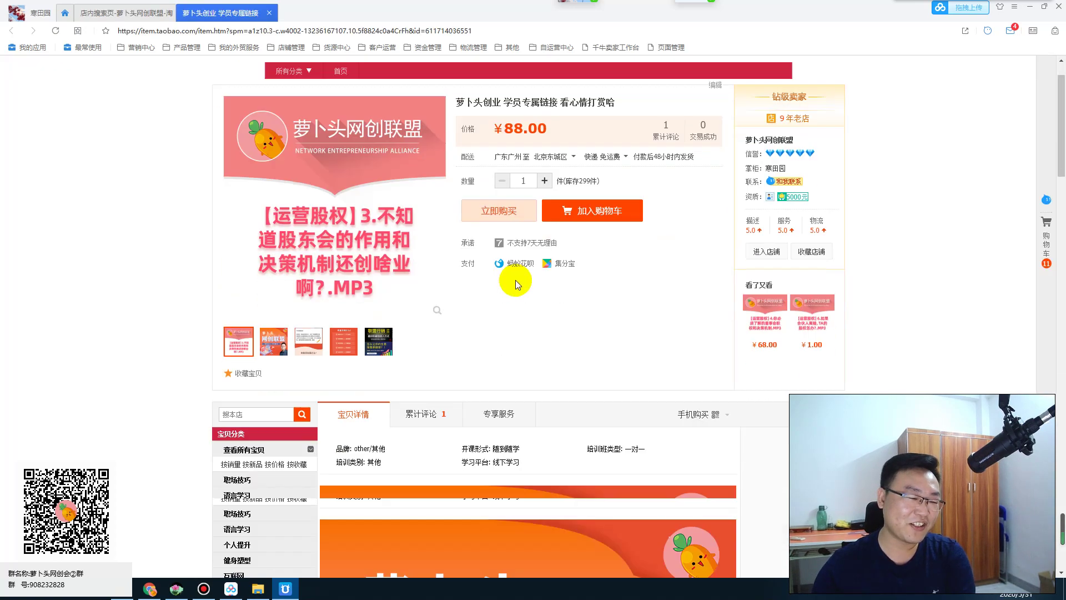
pyautogui.scroll(4, 434, 265)
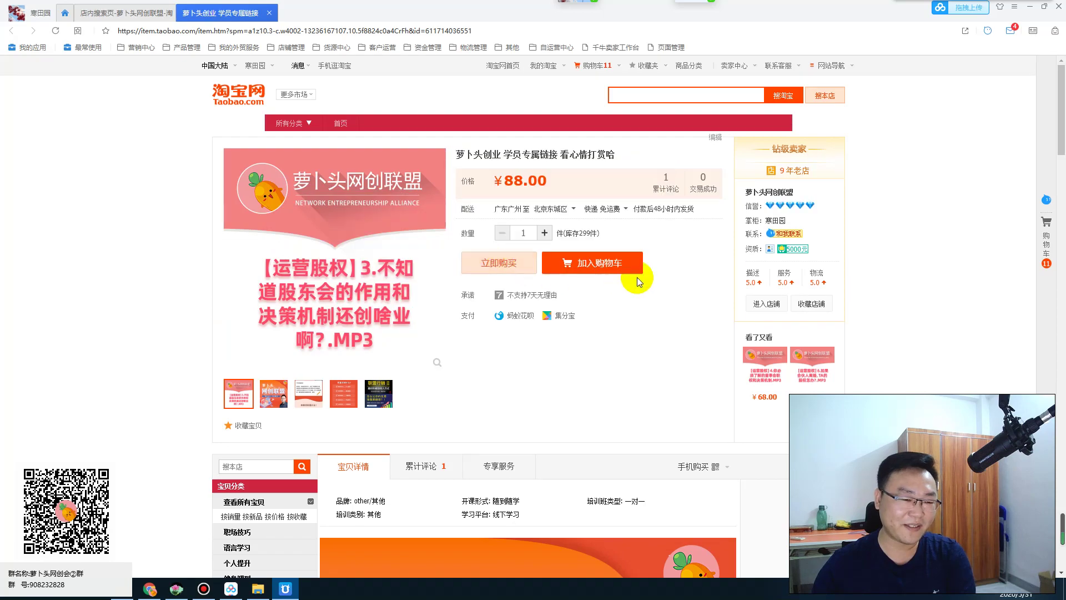
pyautogui.scroll(-2, 648, 282)
pyautogui.scroll(-4, 651, 285)
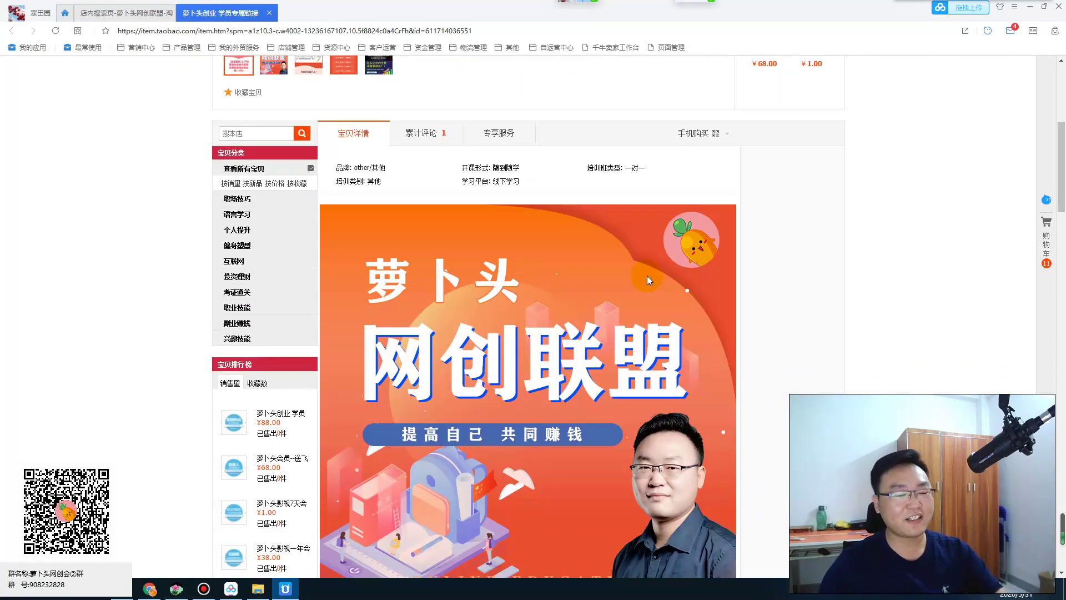
pyautogui.scroll(-10, 647, 276)
pyautogui.scroll(10, 644, 268)
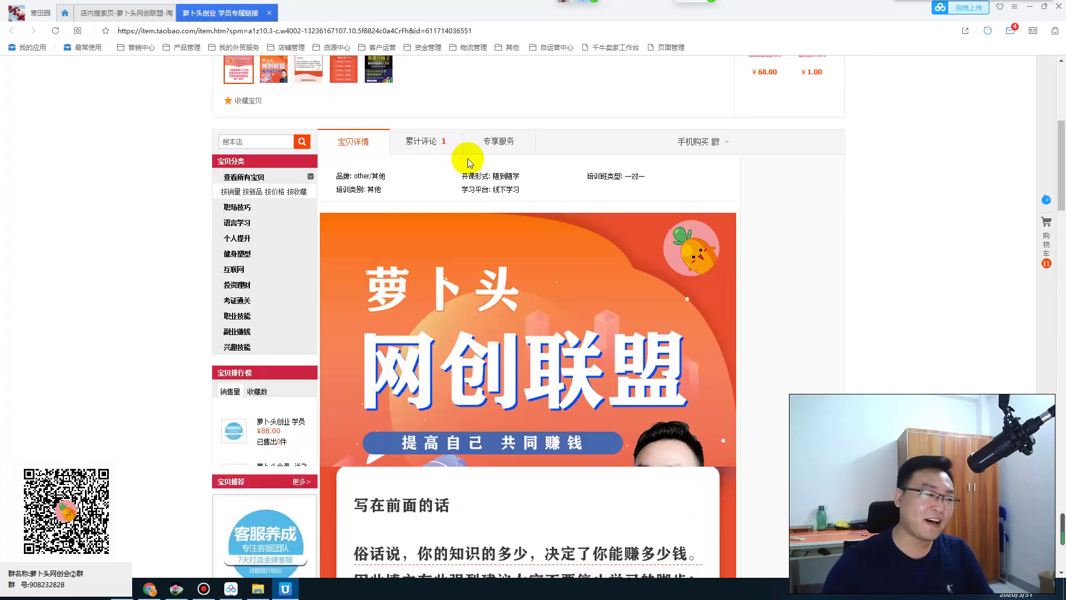
pyautogui.scroll(-10, 511, 278)
pyautogui.scroll(-6, 508, 283)
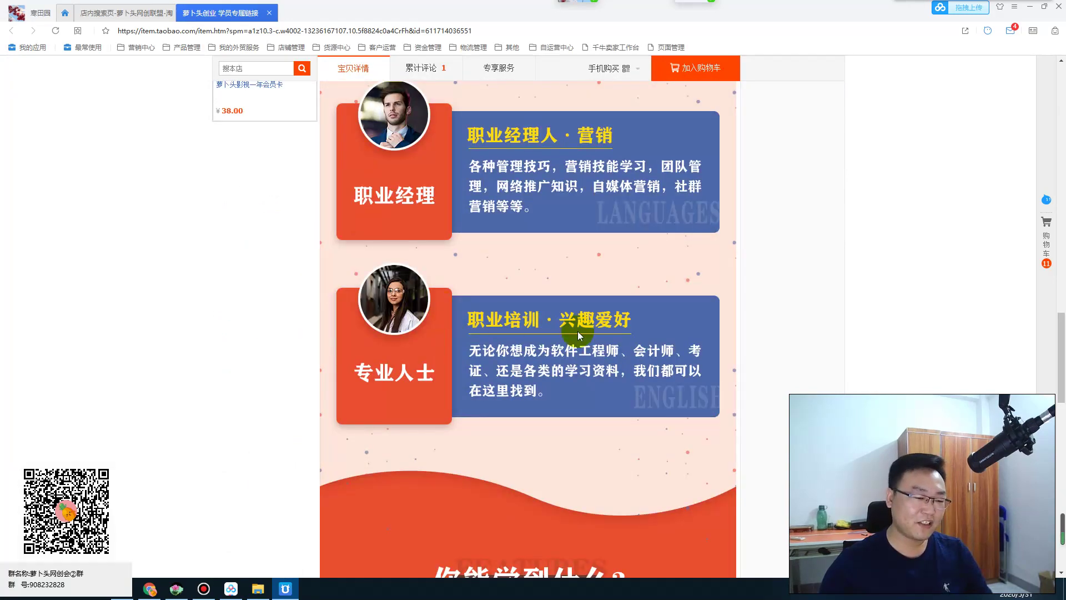
pyautogui.scroll(-8, 578, 331)
pyautogui.scroll(-7, 631, 298)
pyautogui.scroll(15, 557, 294)
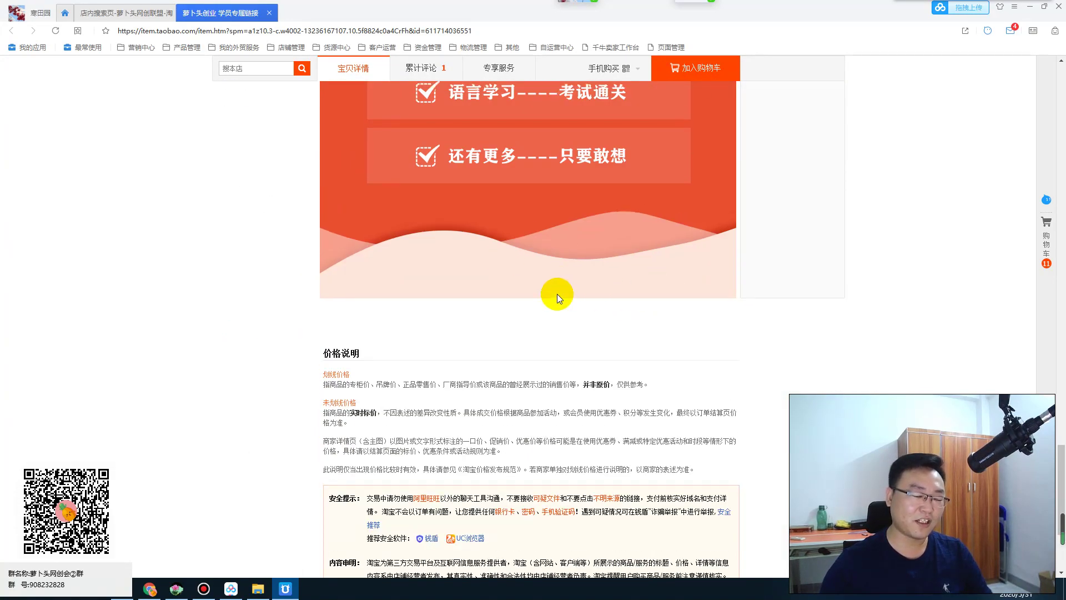
pyautogui.click(269, 13)
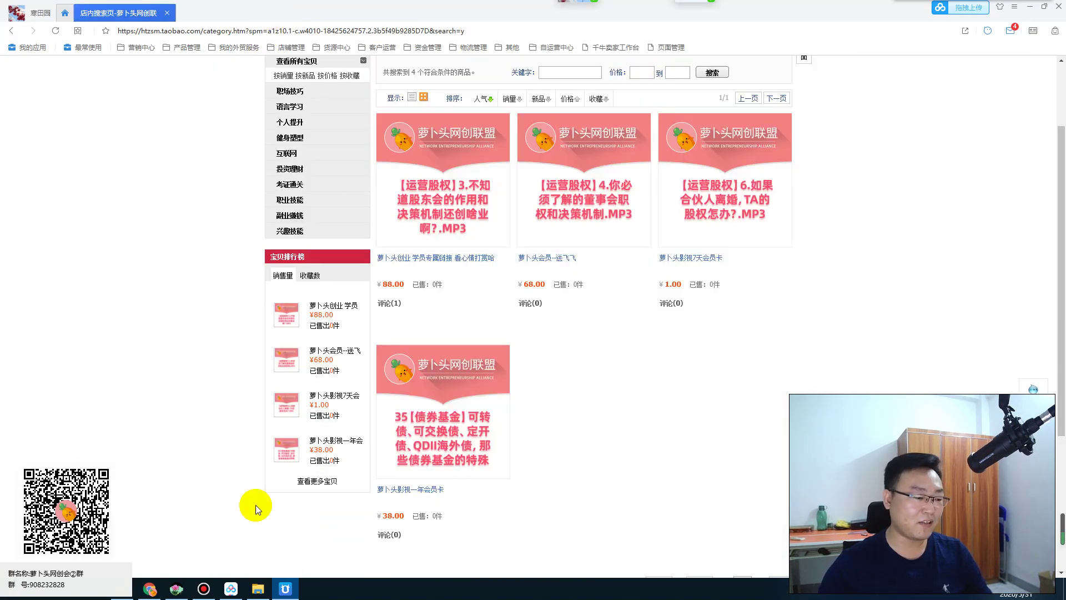
# Step: Return to the mind map in XMind and select the 怎么关联发货 topic
pyautogui.click(256, 593)
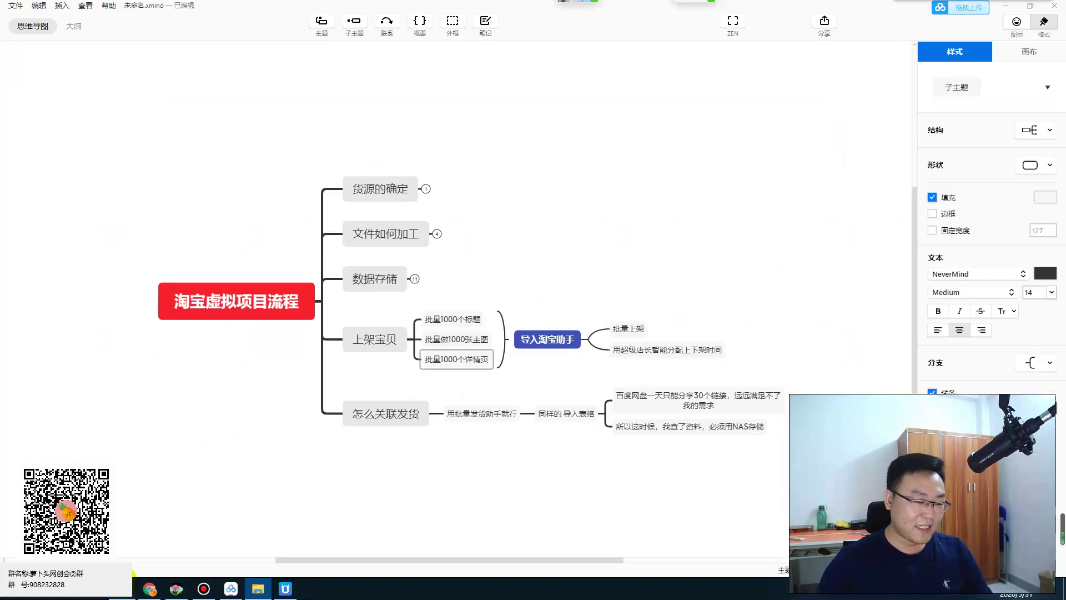
pyautogui.click(177, 588)
pyautogui.click(389, 412)
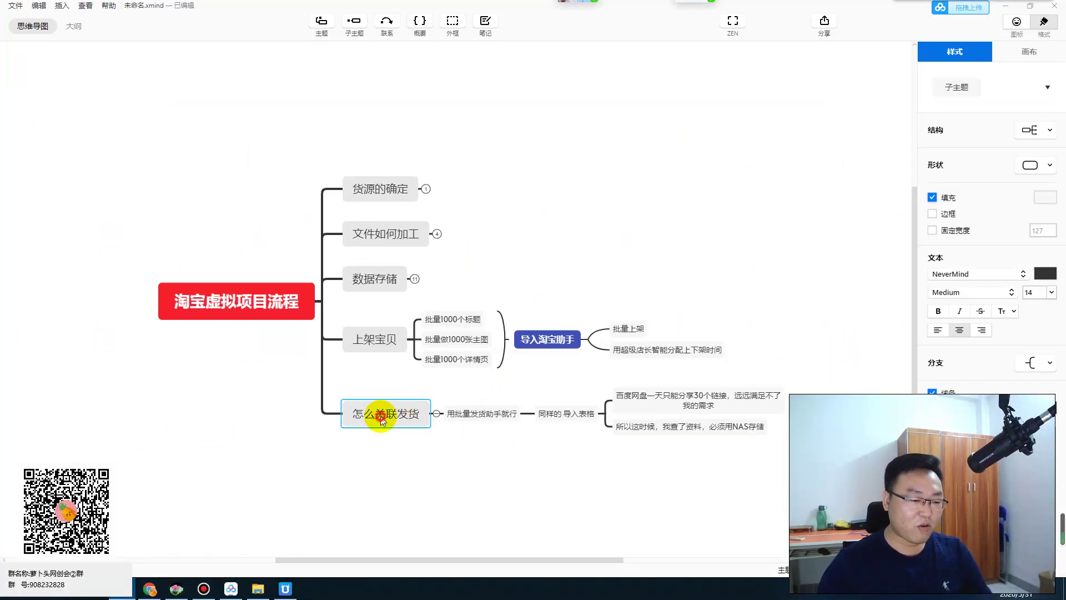
# Step: Go through the three batch subtopics of 上架宝贝, the 导入淘宝助手 summary and its 用超级店长智能分配上下架时间 subtopic
pyautogui.click(554, 341)
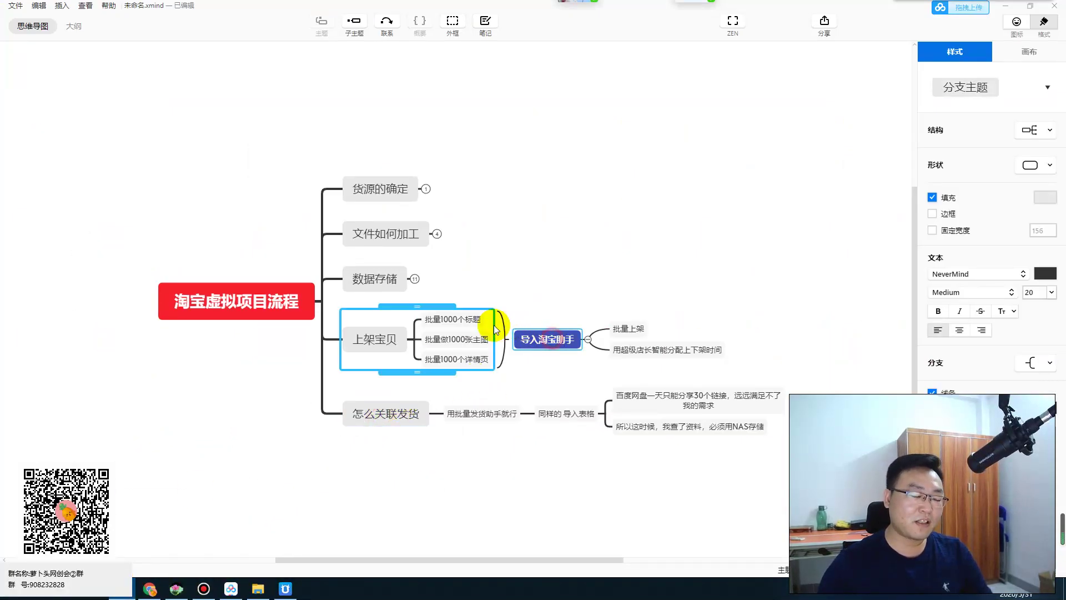
pyautogui.click(461, 321)
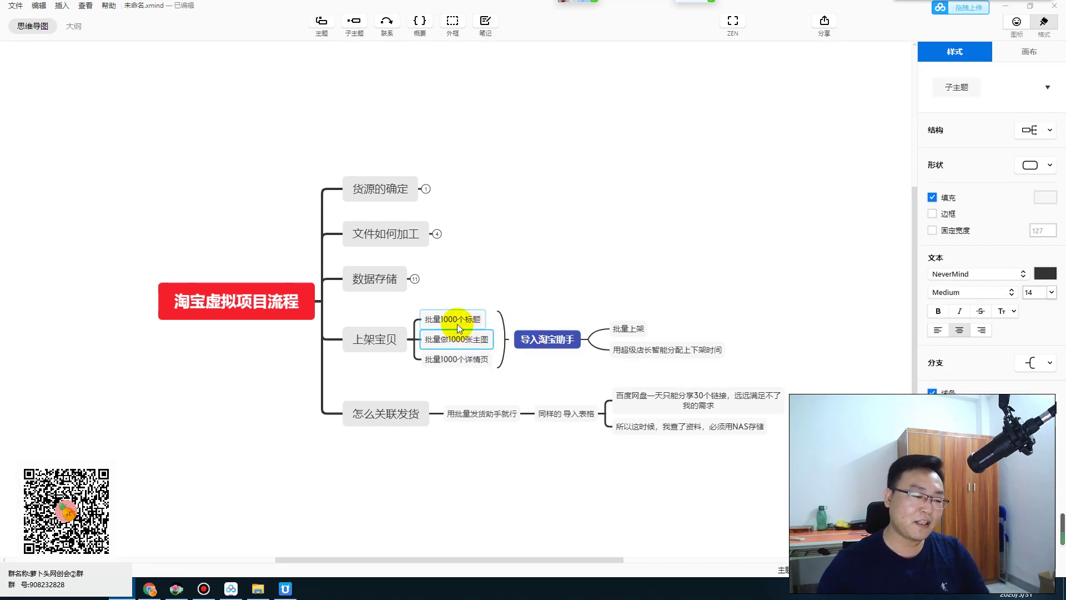
pyautogui.click(464, 340)
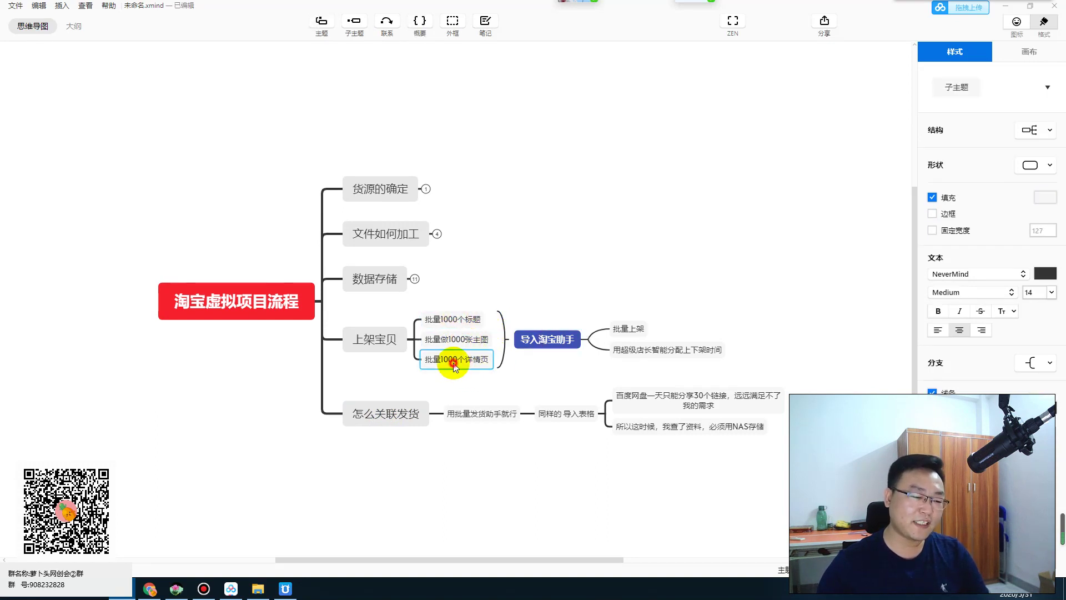
pyautogui.click(542, 340)
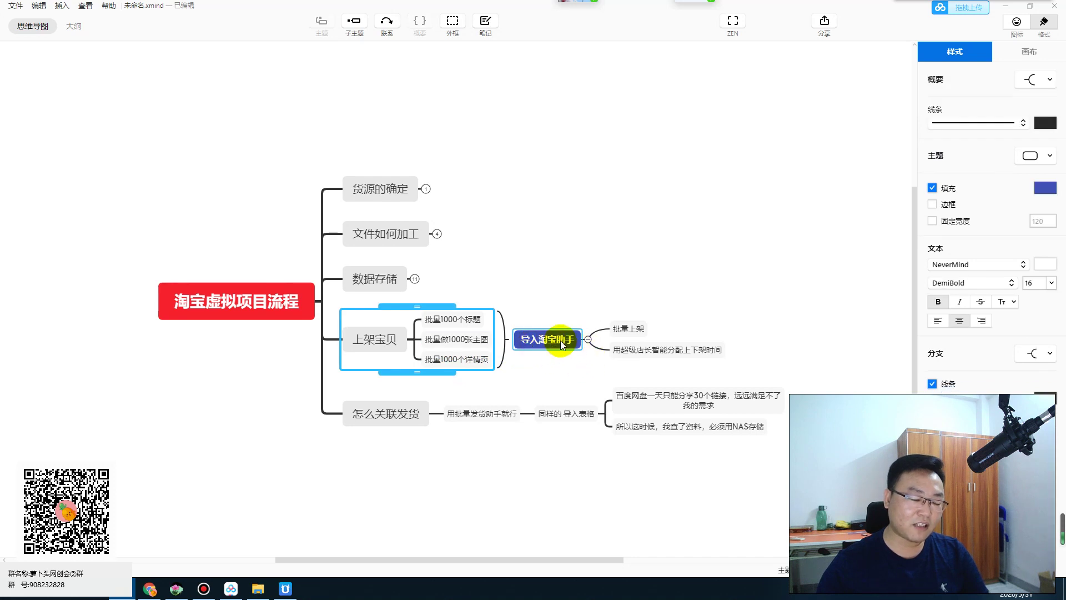
pyautogui.click(644, 350)
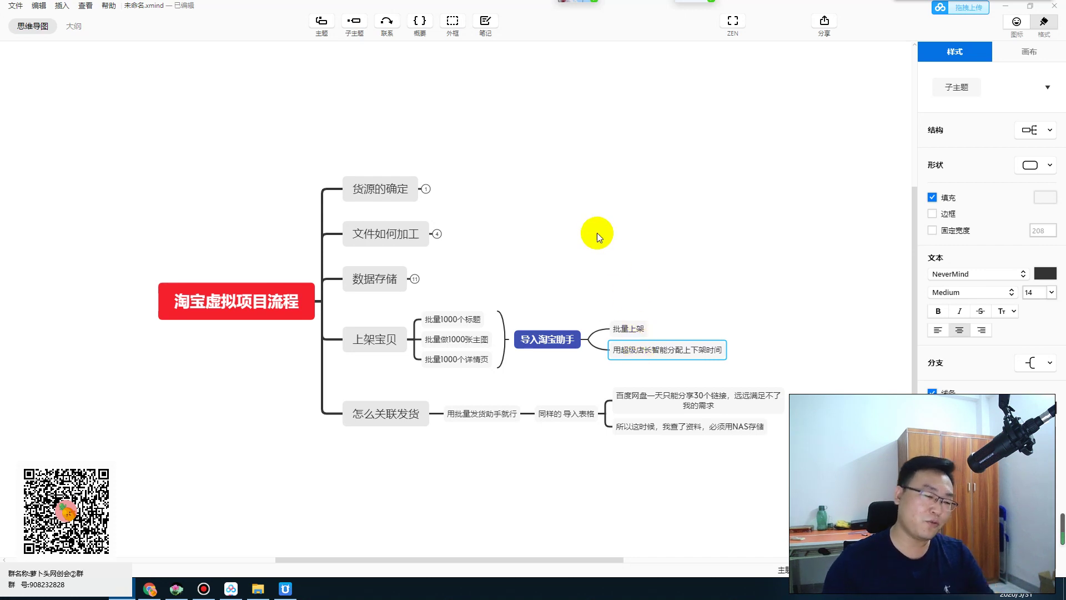
# Step: Add a floating topic above the map reading 越靠近下架时间，你的权重越高
pyautogui.doubleClick(451, 112)
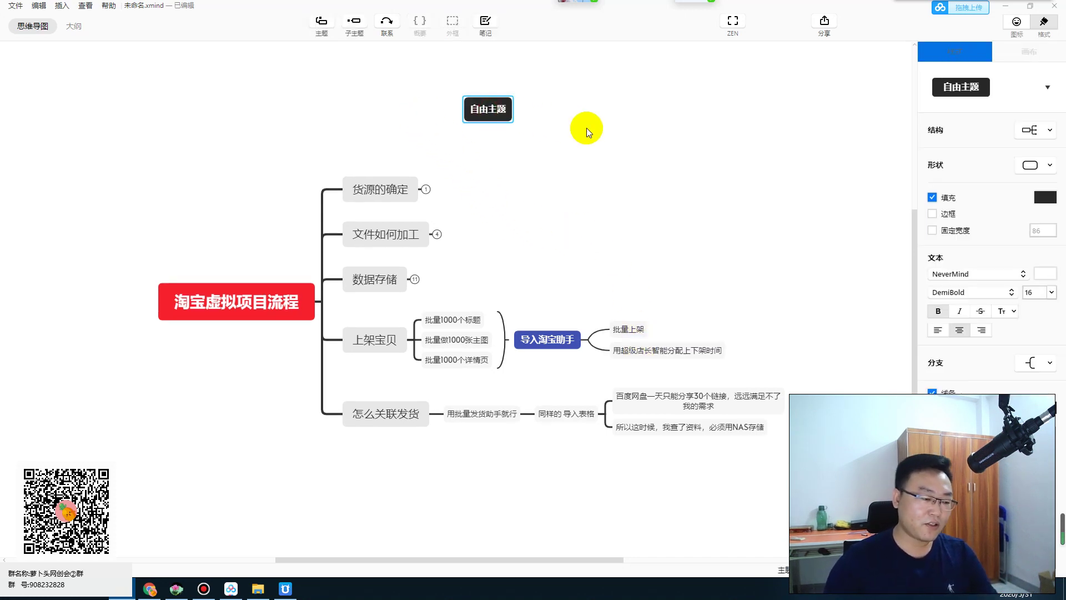
pyautogui.write('yue3')
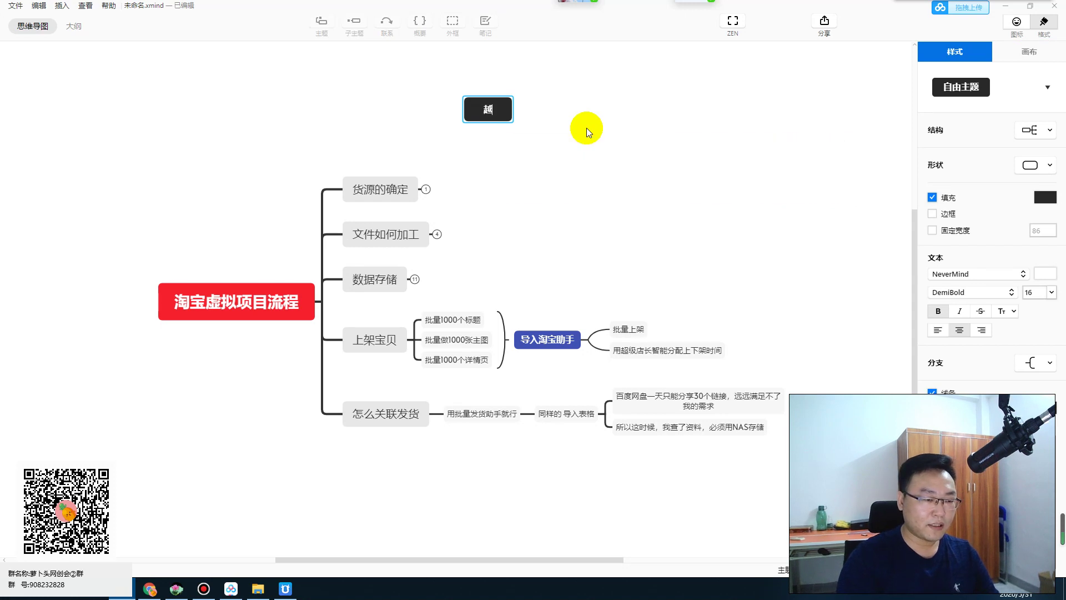
pyautogui.write('kaojin xiajia s')
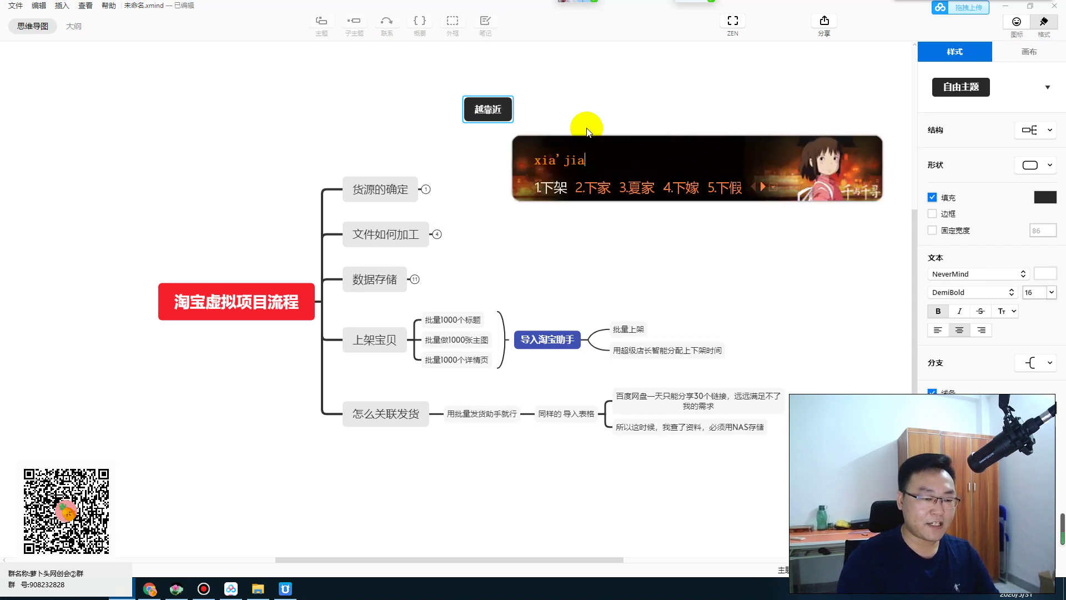
pyautogui.write('hijian ,ni d')
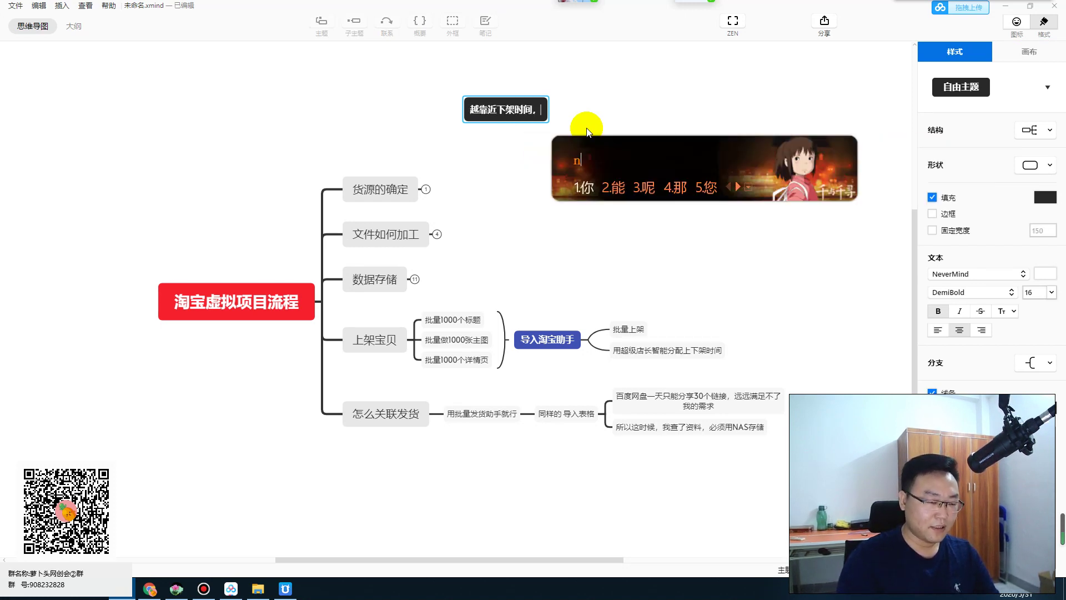
pyautogui.write(' quanzhongyueg')
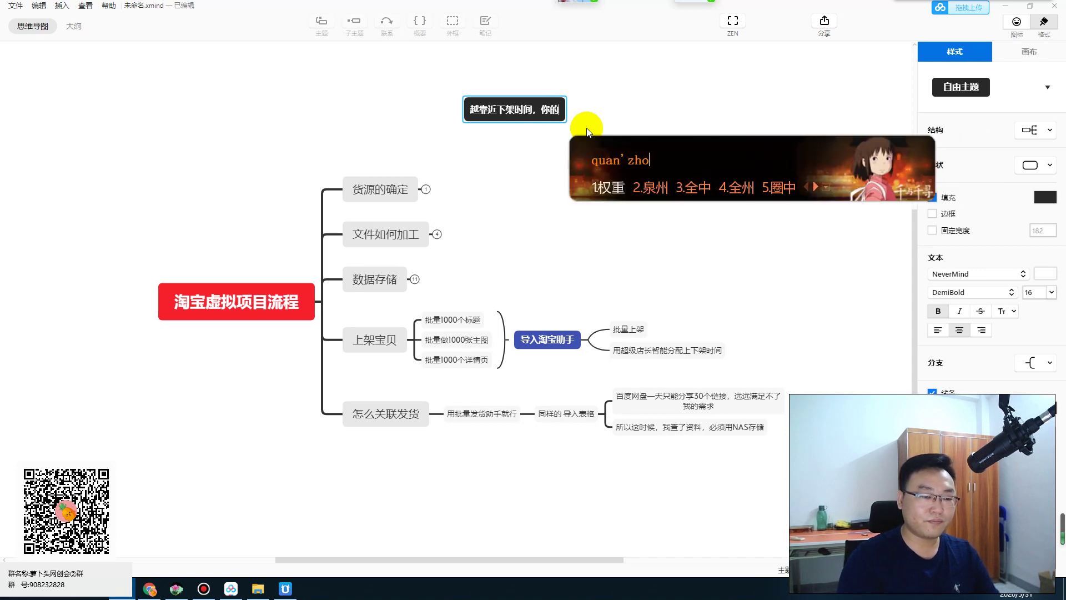
pyautogui.write('ao')
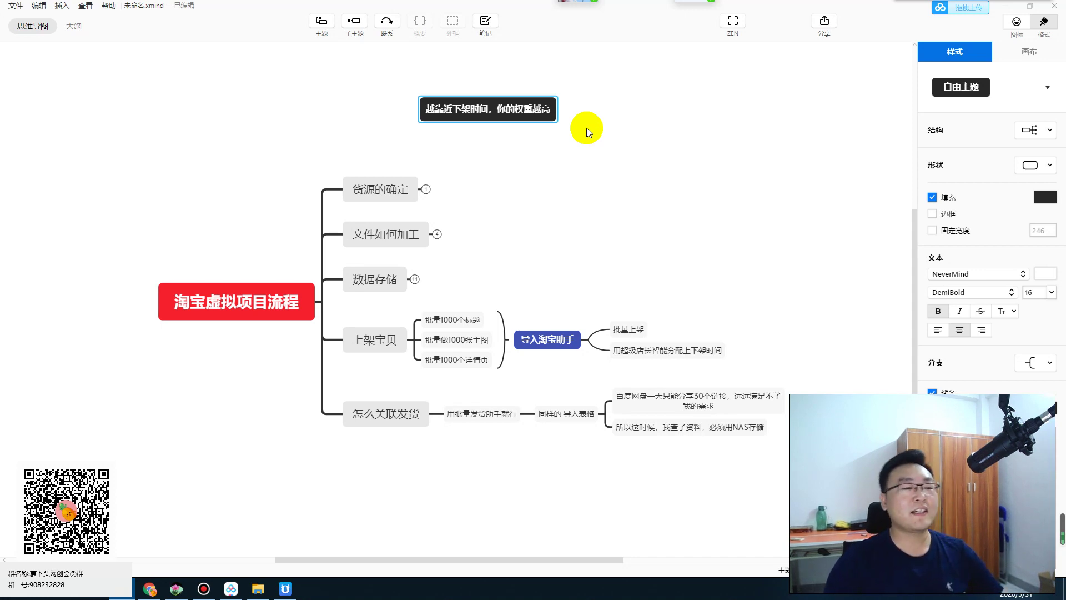
# Step: Attach the floating 越靠近下架时间，你的权重越高 topic as a subtopic of 用超级店长智能分配上下架时间
pyautogui.click(511, 109)
pyautogui.moveTo(641, 172); pyautogui.dragTo(761, 255)
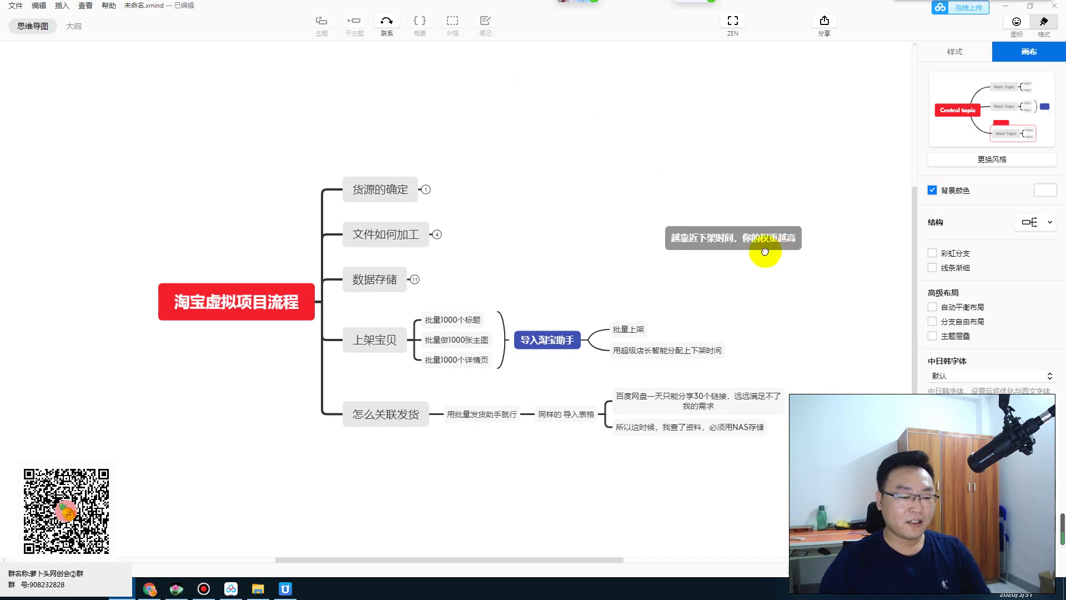
pyautogui.moveTo(697, 253); pyautogui.dragTo(728, 360)
pyautogui.click(734, 301)
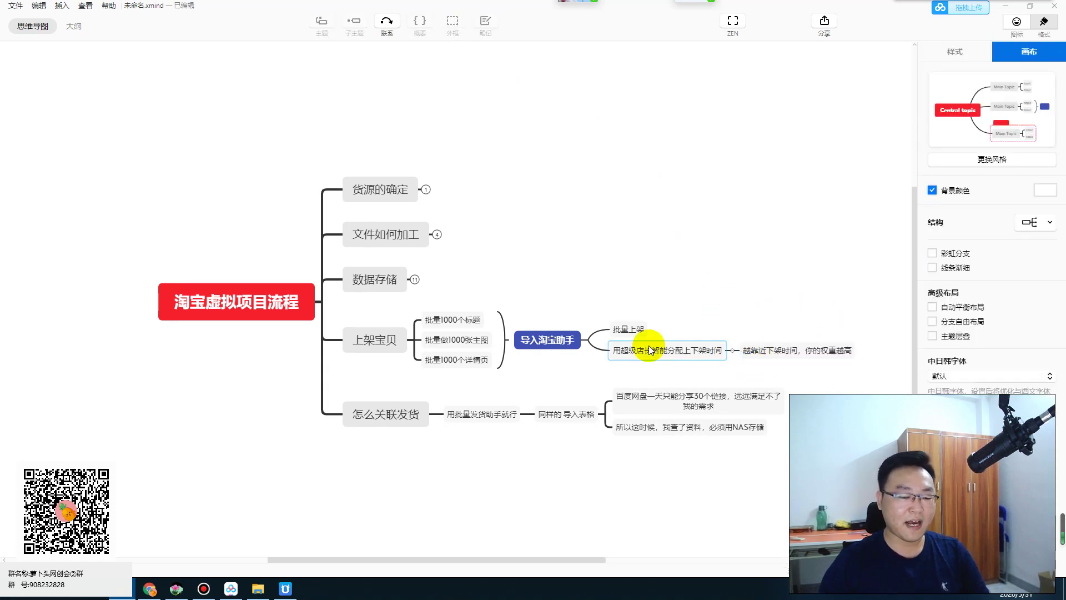
# Step: Look over the lower part of the map and select the 怎么关联发货 topic
pyautogui.scroll(-2, 611, 347)
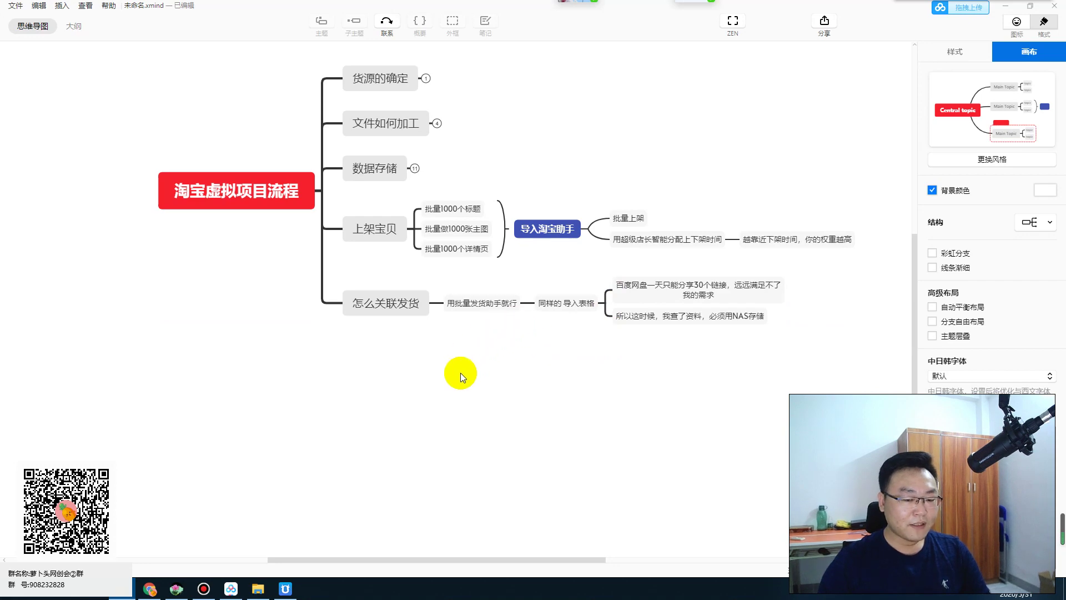
pyautogui.scroll(2, 469, 380)
pyautogui.click(371, 414)
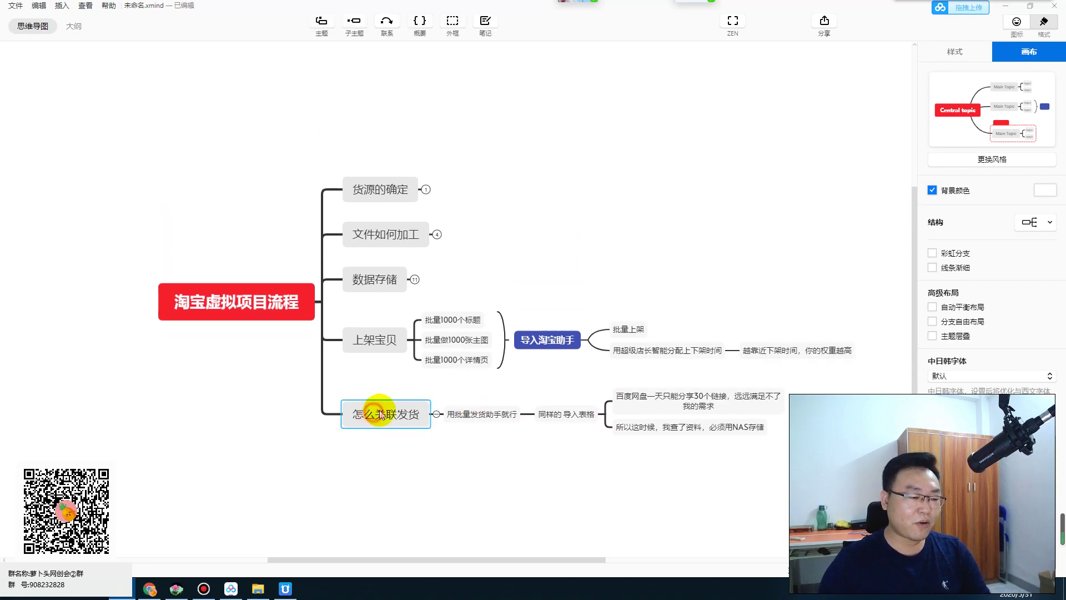
# Step: Switch to the Qianniu browser, open the 千牛卖家工作台 home page and skip its upgrade notice
pyautogui.click(293, 590)
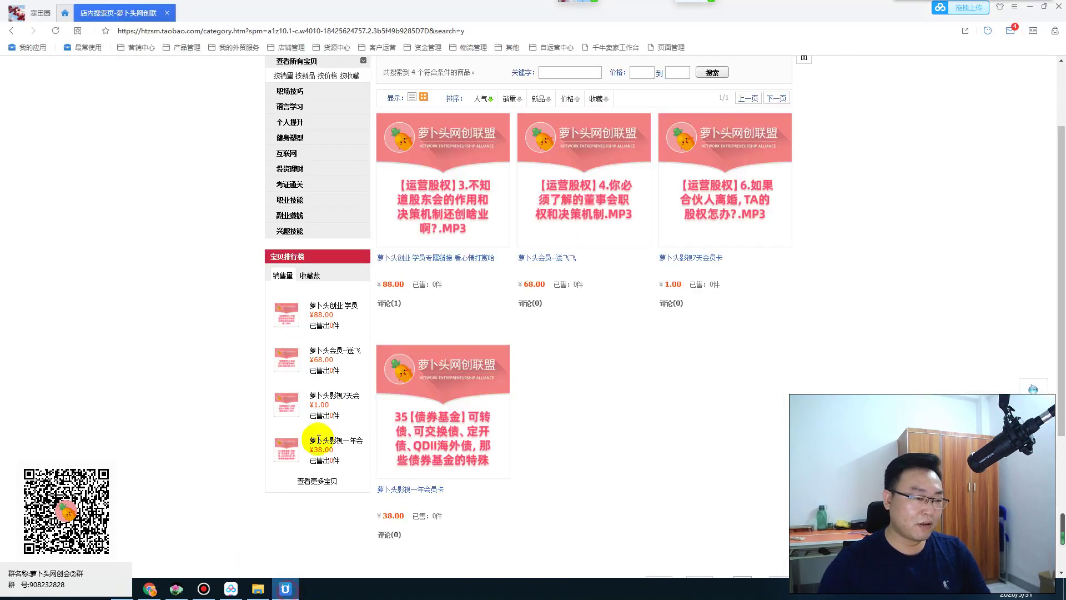
pyautogui.scroll(3, 514, 222)
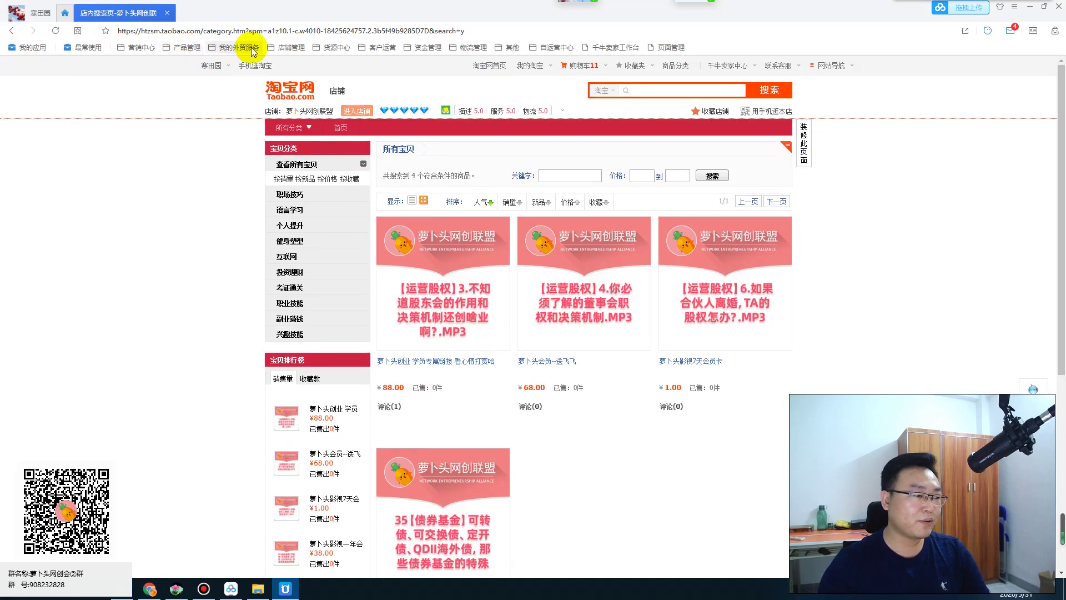
pyautogui.click(286, 47)
pyautogui.click(293, 63)
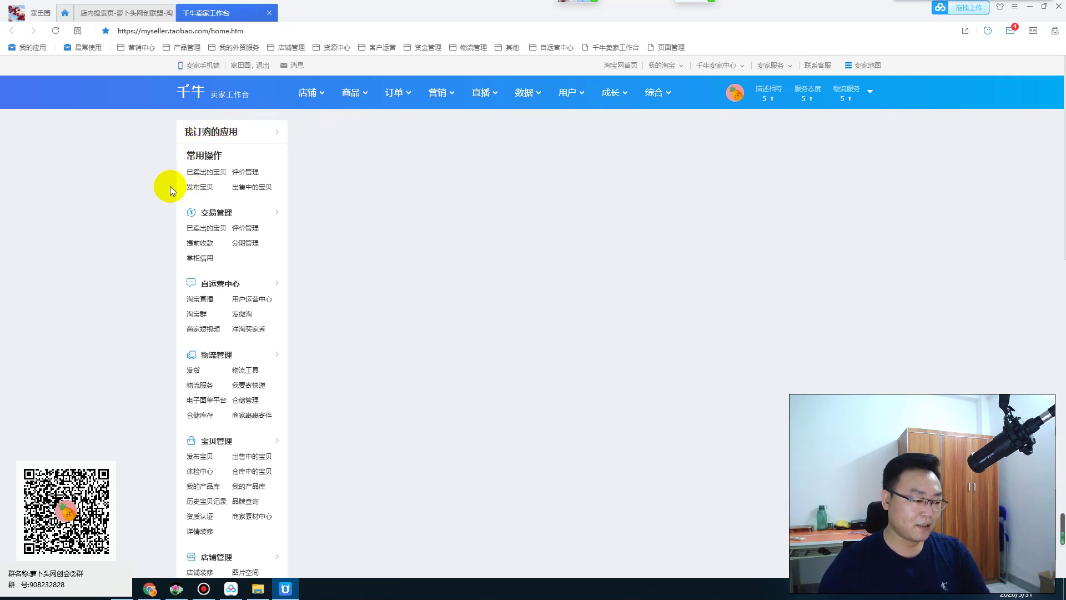
pyautogui.scroll(-15, 271, 219)
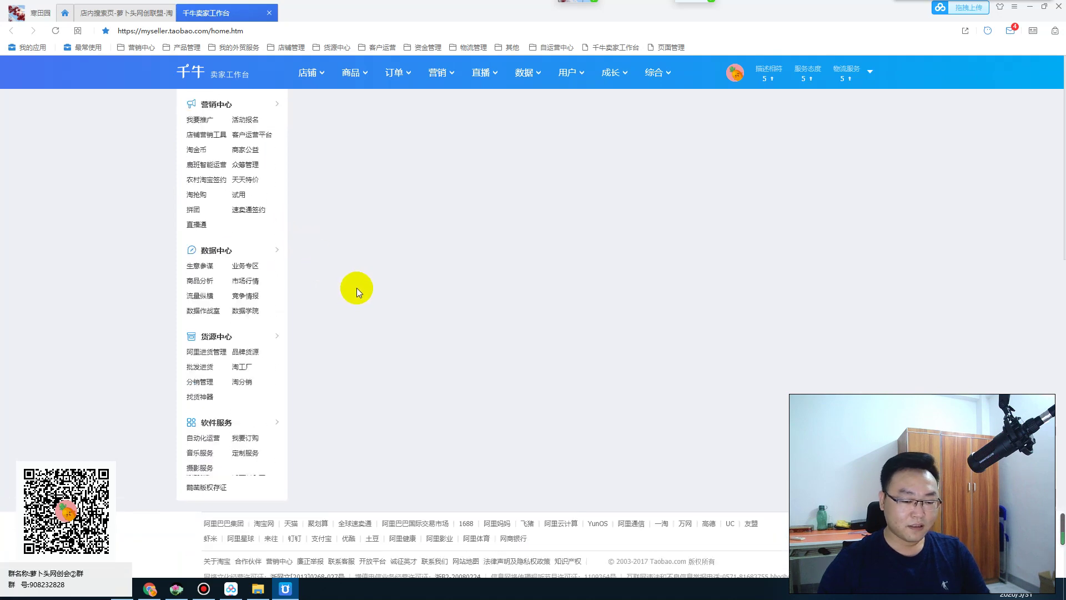
pyautogui.scroll(15, 357, 289)
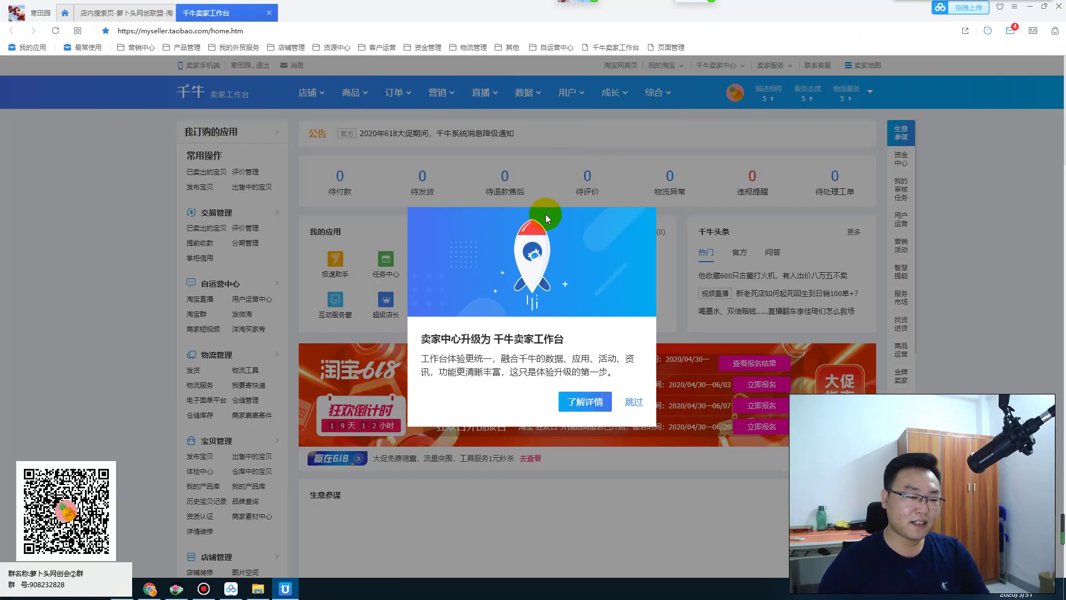
pyautogui.click(634, 407)
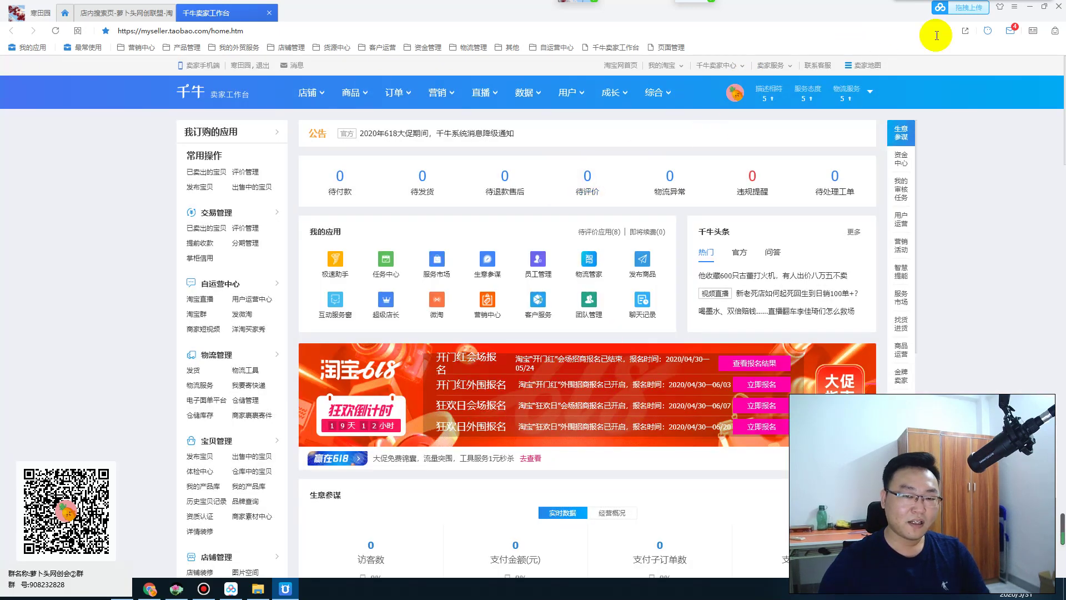
# Step: Open the 自动发货1 app from 我订购的应用 and look over its home page and subscription plan
pyautogui.moveTo(864, 65)
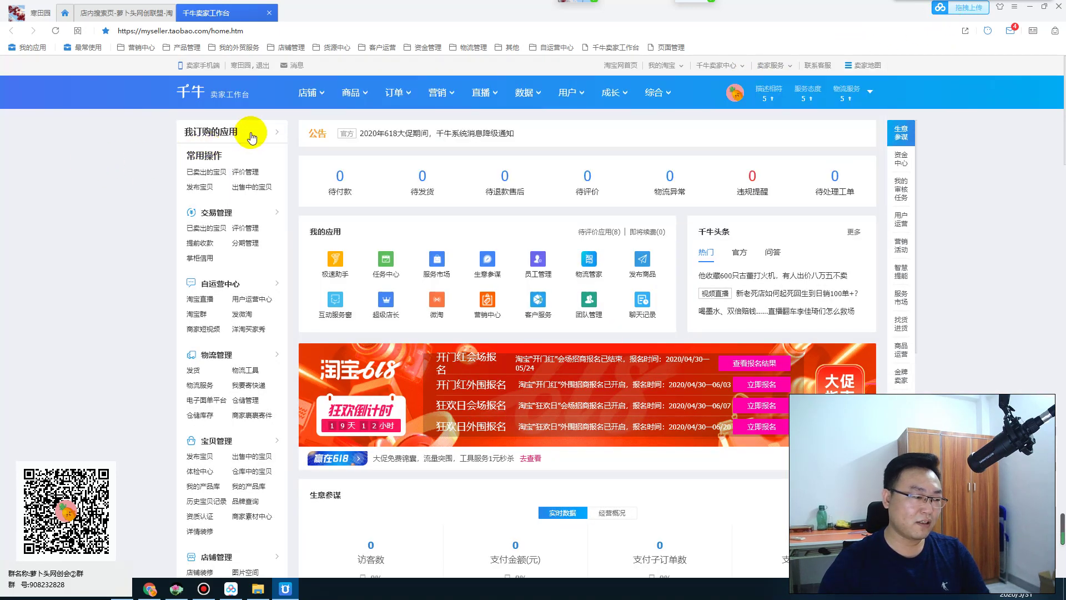
pyautogui.moveTo(247, 132)
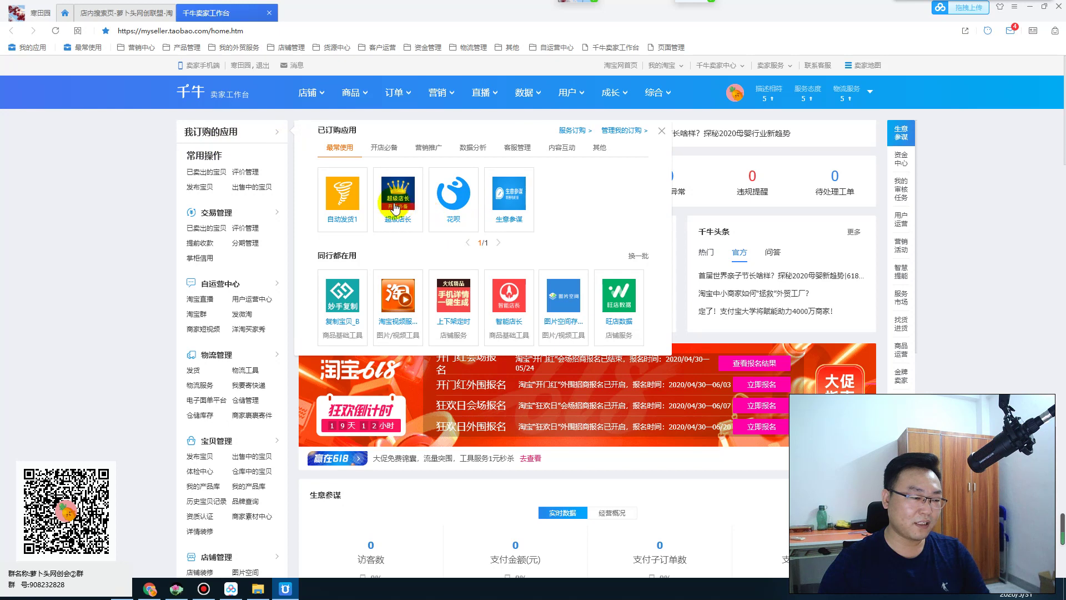
pyautogui.click(343, 200)
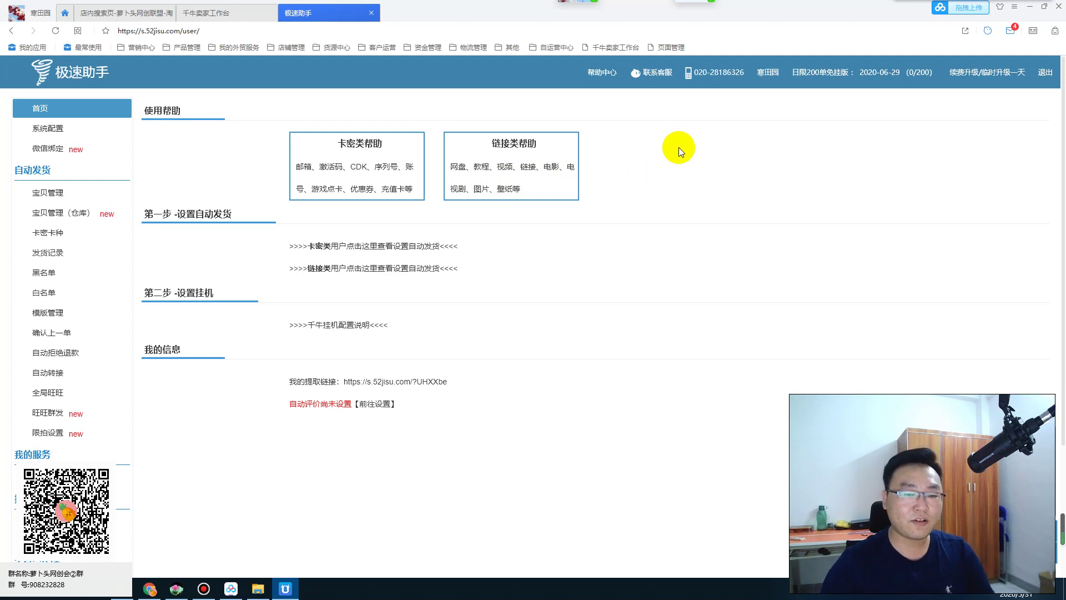
pyautogui.click(798, 80)
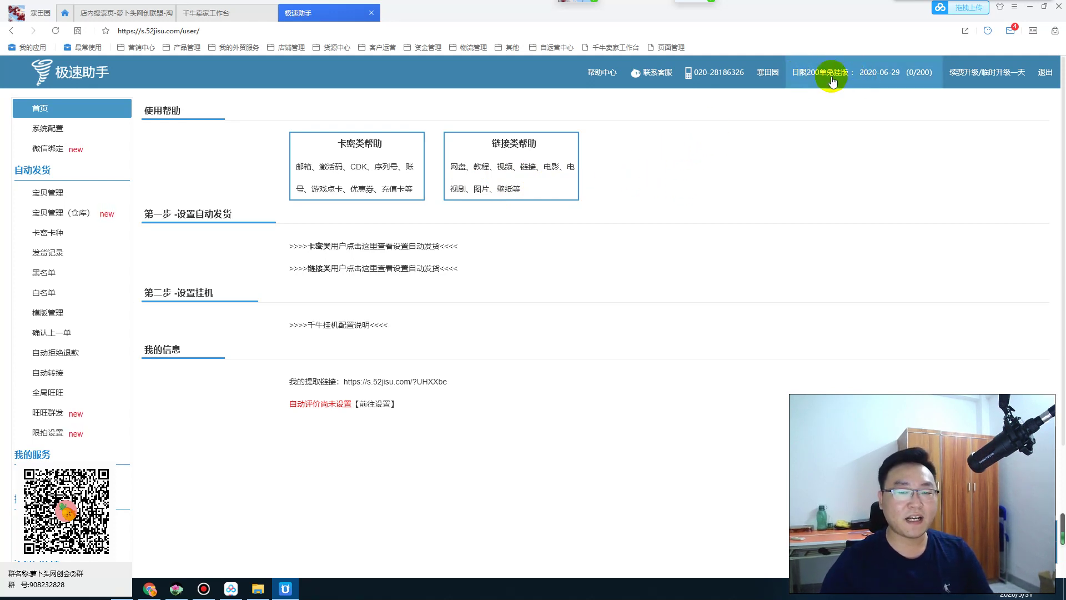
pyautogui.scroll(-2, 556, 209)
pyautogui.scroll(2, 505, 237)
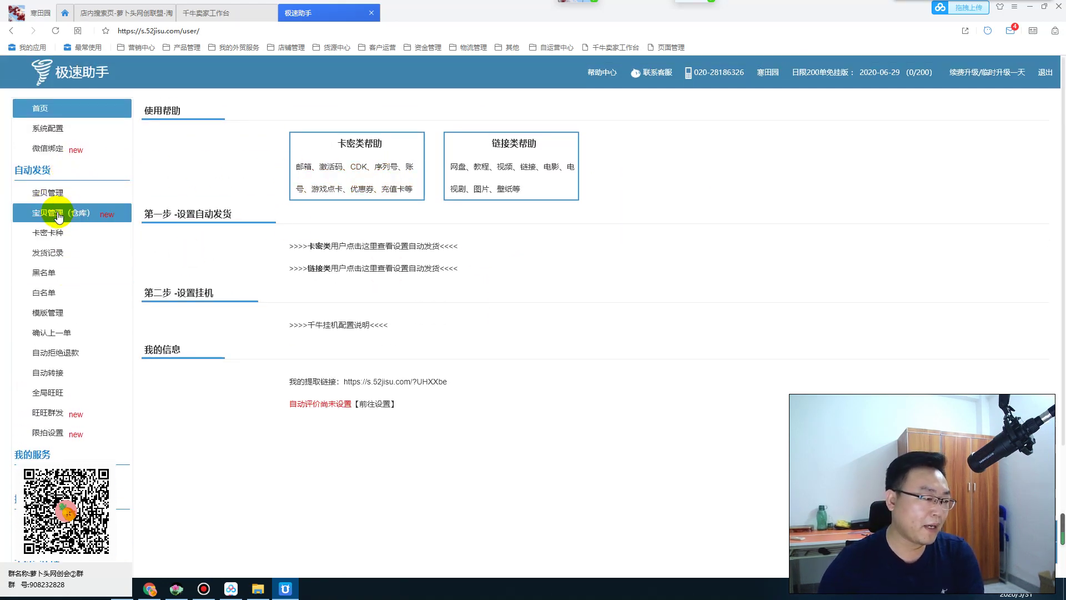
# Step: Open 宝贝管理, select all listed products and open their batch settings with 选中宝贝批量设置
pyautogui.click(48, 192)
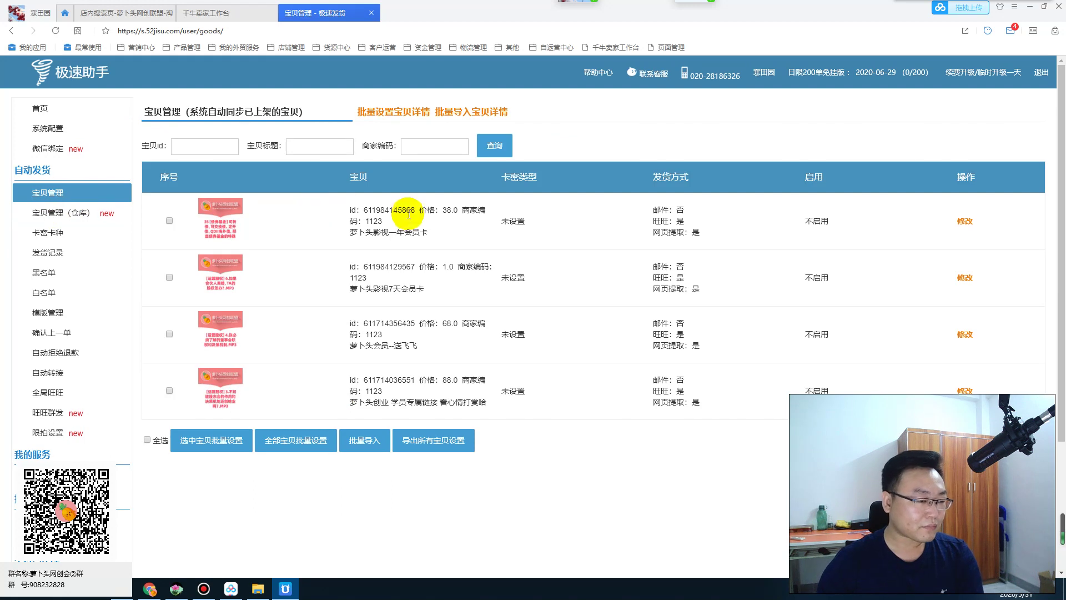
pyautogui.moveTo(530, 223); pyautogui.dragTo(498, 228)
pyautogui.click(517, 227)
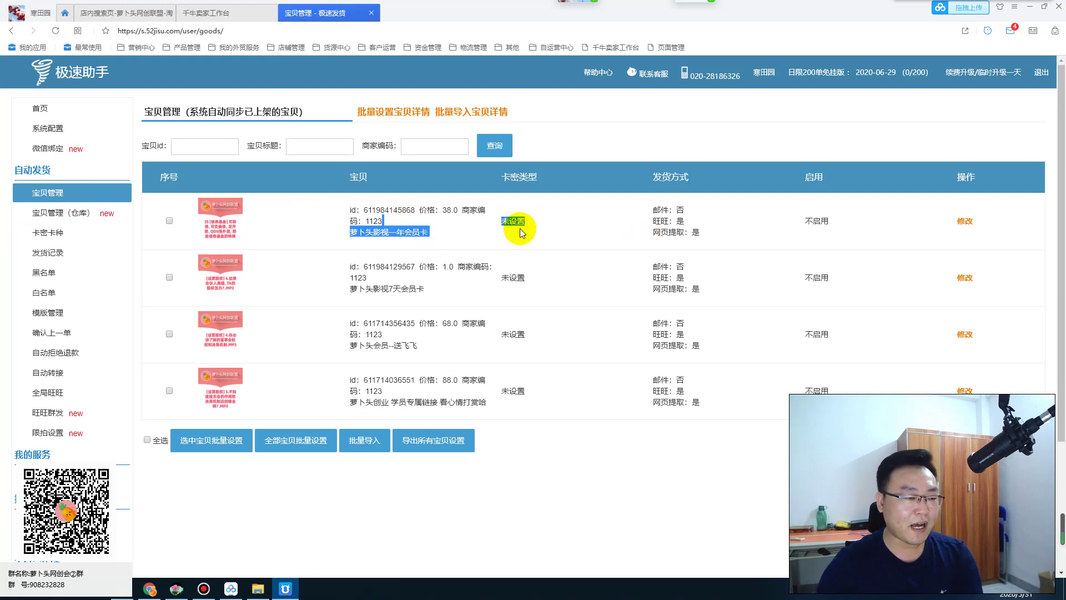
pyautogui.click(147, 439)
pyautogui.click(186, 445)
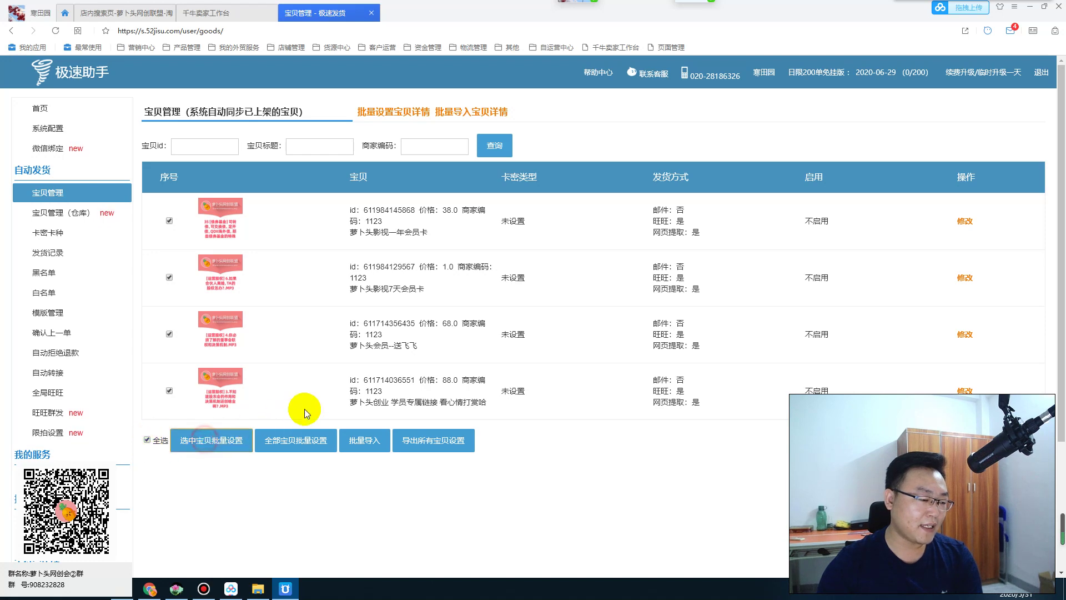
# Step: Examine the 批量设置宝贝 form, including its 发货模版 options, card type, delivery mode and delivery content field
pyautogui.scroll(-4, 412, 252)
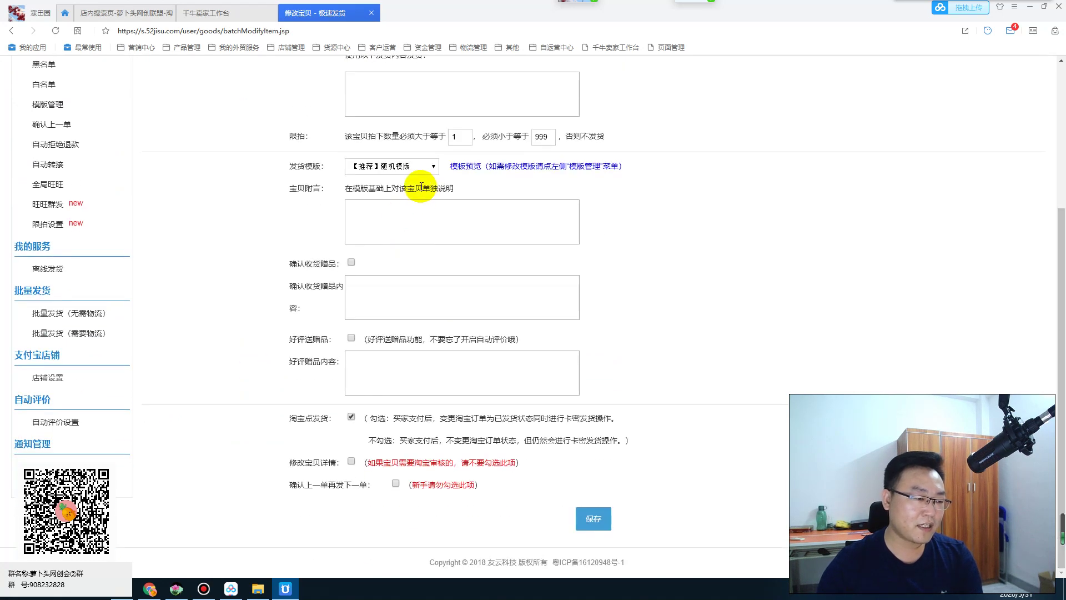
pyautogui.scroll(4, 428, 192)
pyautogui.click(399, 380)
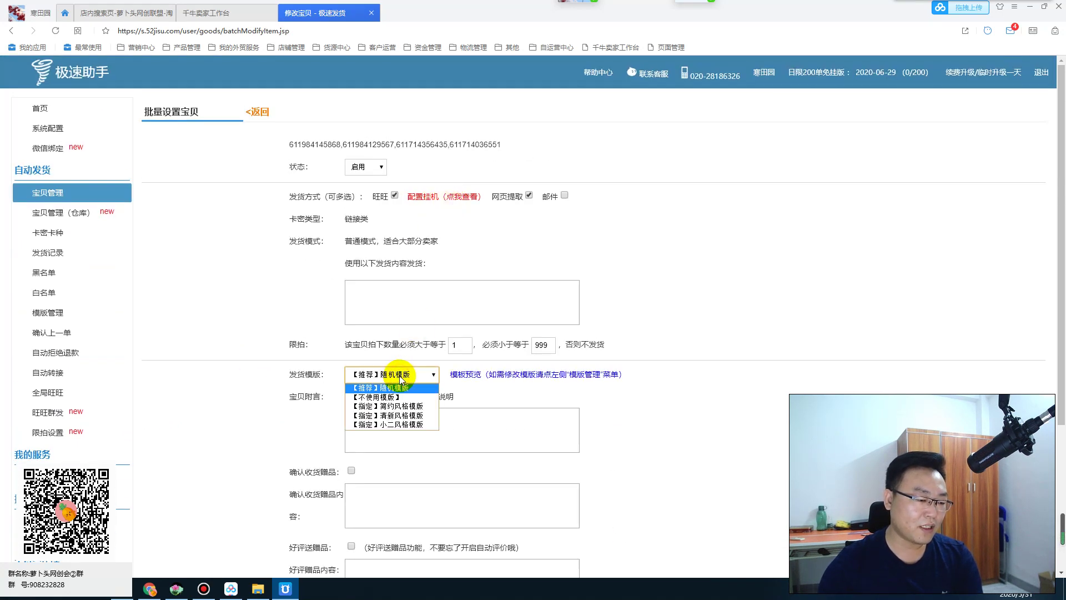
pyautogui.click(579, 399)
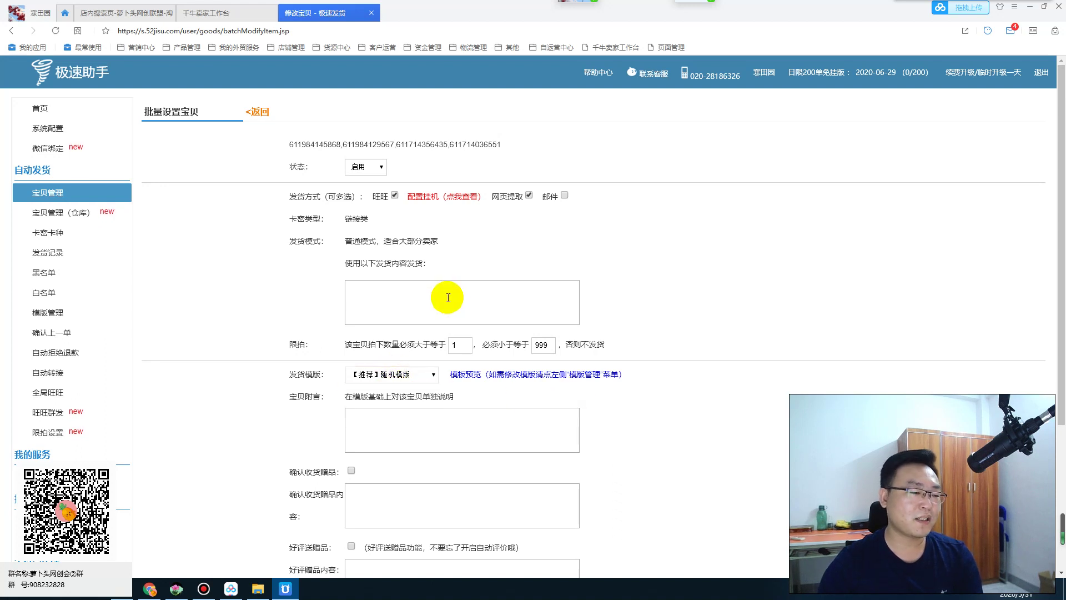
pyautogui.moveTo(345, 217); pyautogui.dragTo(381, 239)
pyautogui.click(393, 302)
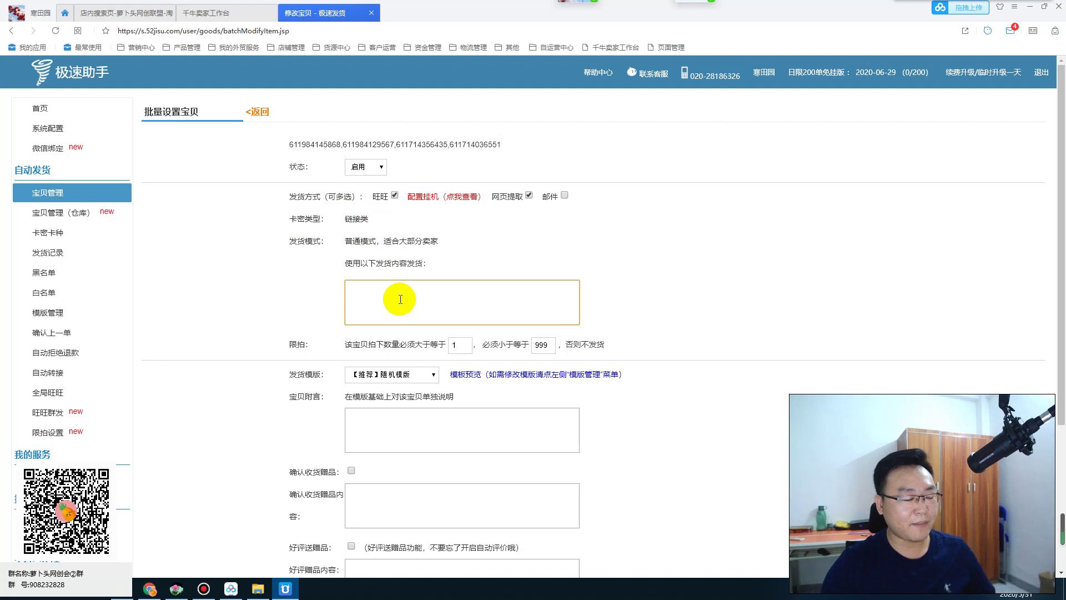
# Step: Return to the product list and open the 批量导入 file import dialog
pyautogui.click(257, 111)
pyautogui.scroll(-4, 440, 272)
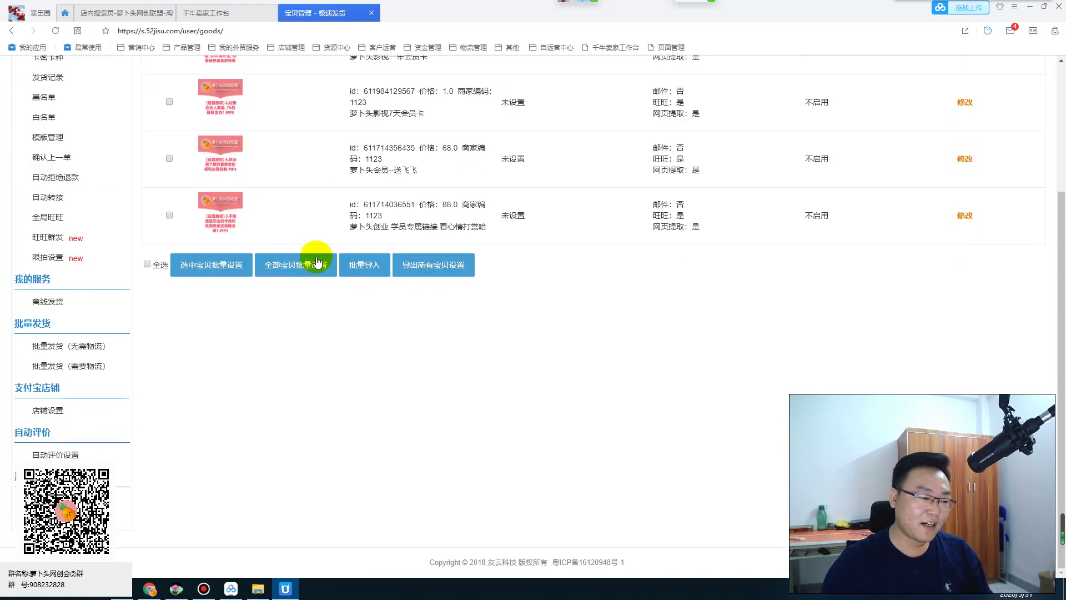
pyautogui.click(365, 267)
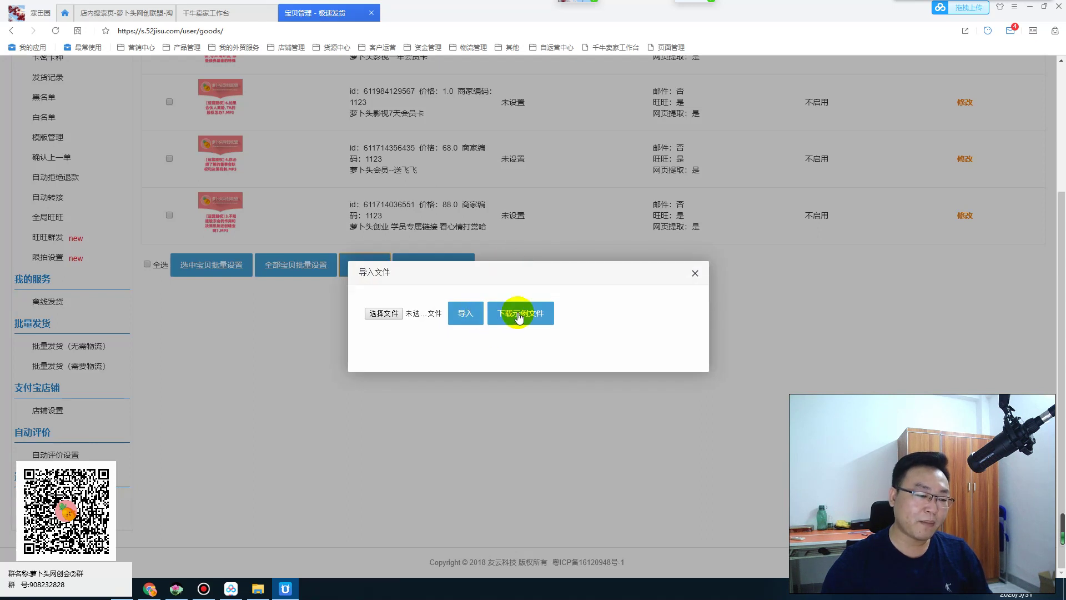
# Step: Close the file import dialog, switch back to the XMind mind map and select the 同样的 导入表格 topic
pyautogui.click(695, 274)
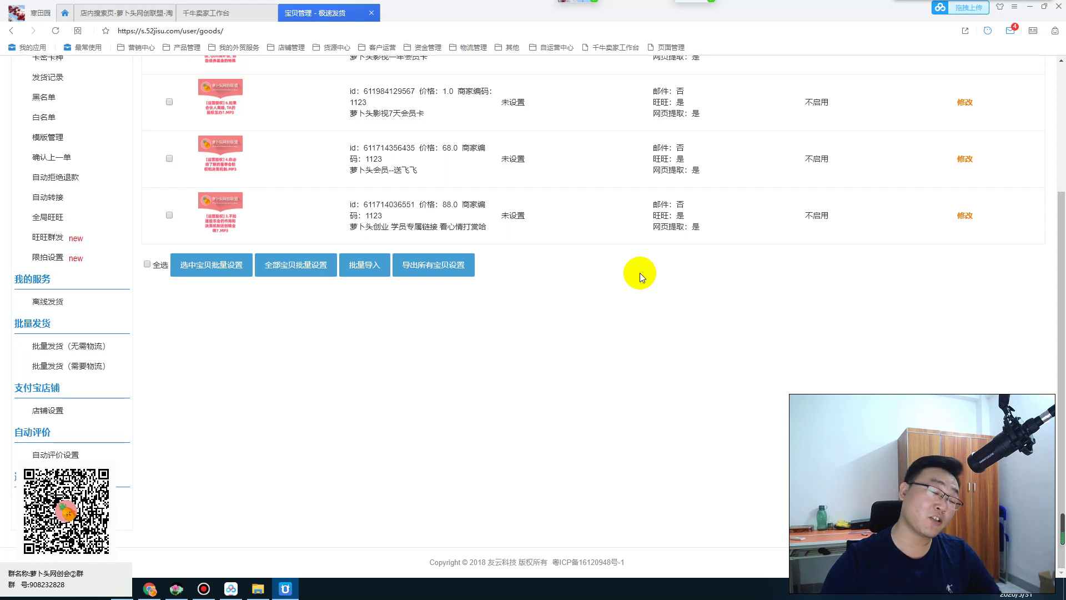
pyautogui.moveTo(842, 595)
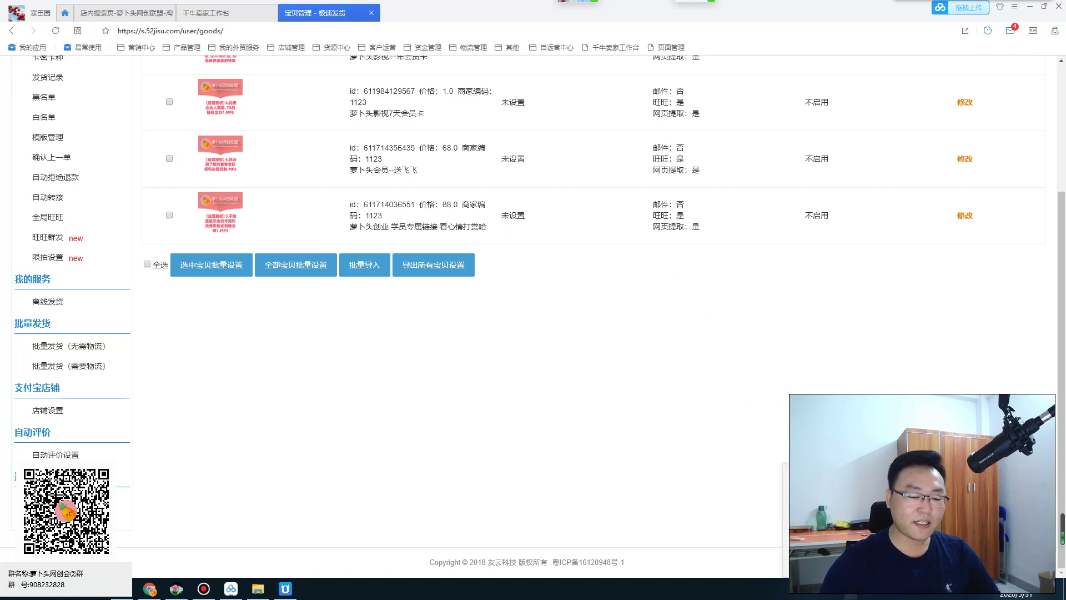
pyautogui.click(699, 436)
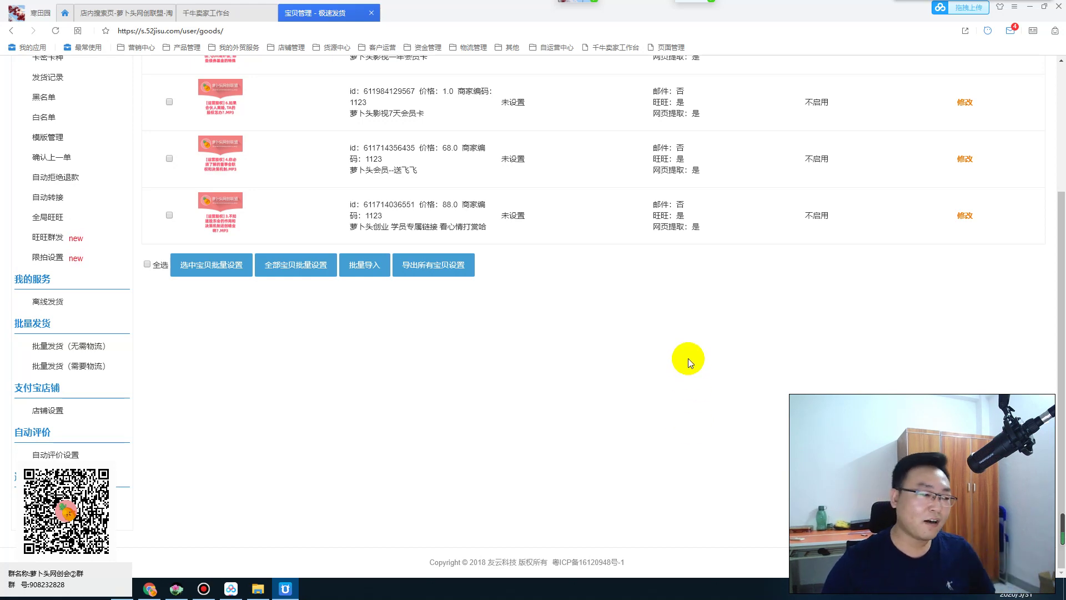
pyautogui.scroll(3, 604, 372)
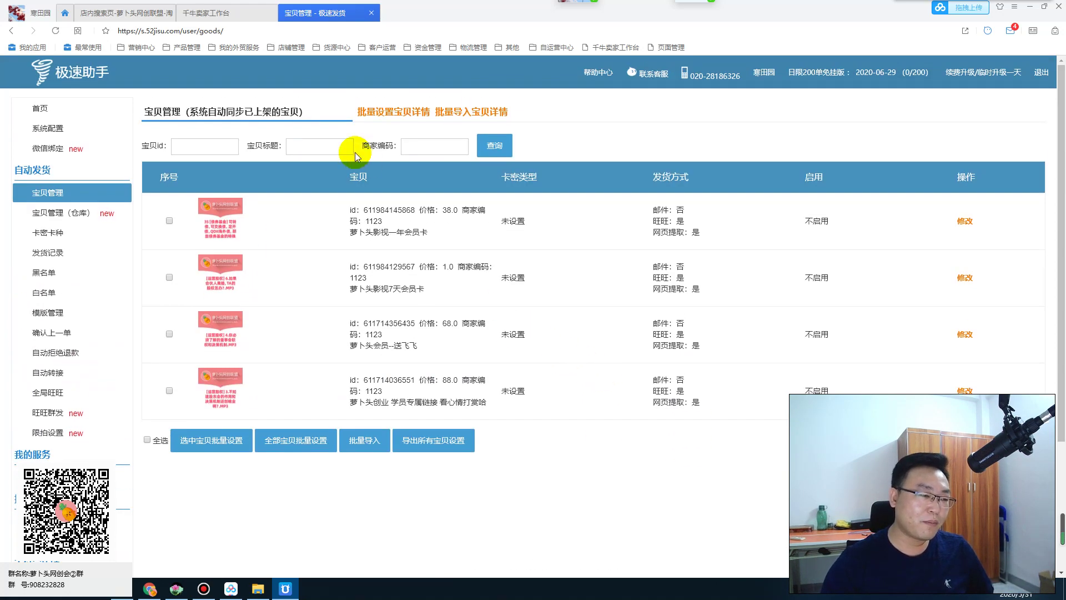
pyautogui.click(177, 587)
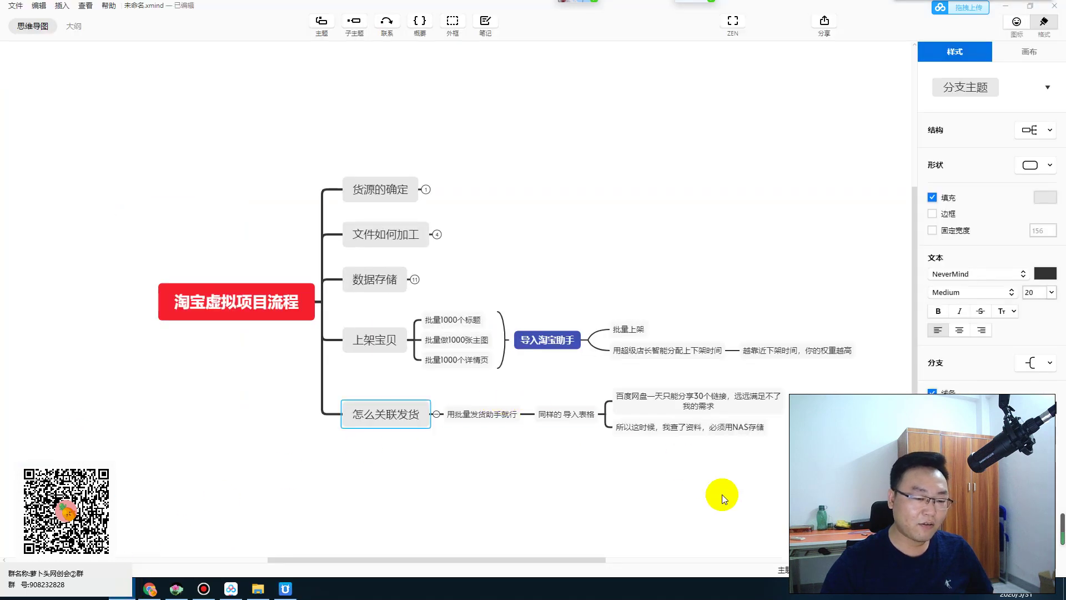
pyautogui.click(550, 415)
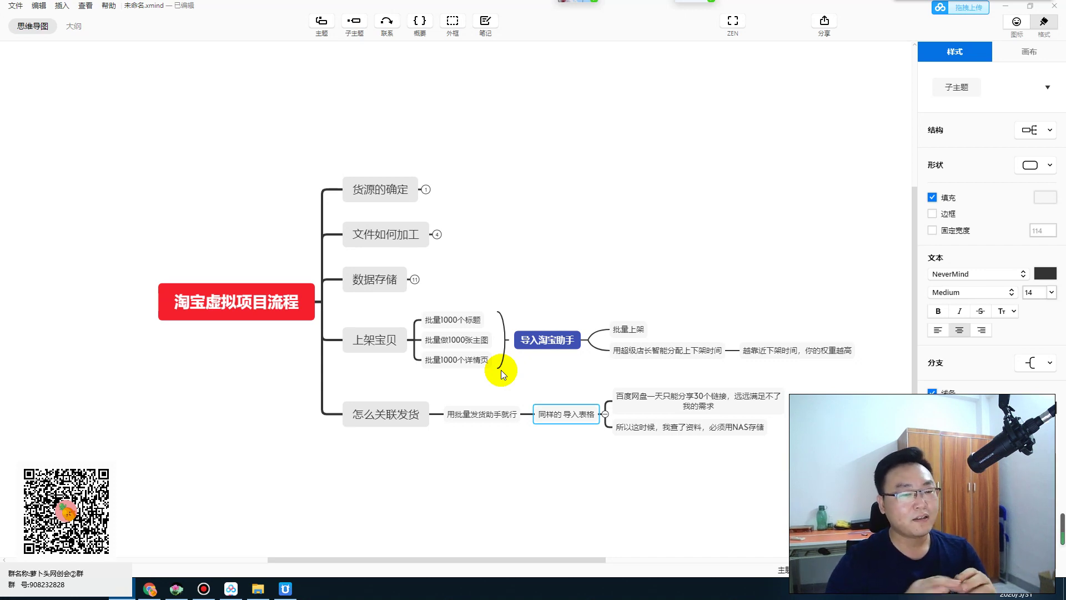
# Step: Switch to 百度网盘 and create a private share link for folder 11 inside 07 形象提升
pyautogui.click(953, 9)
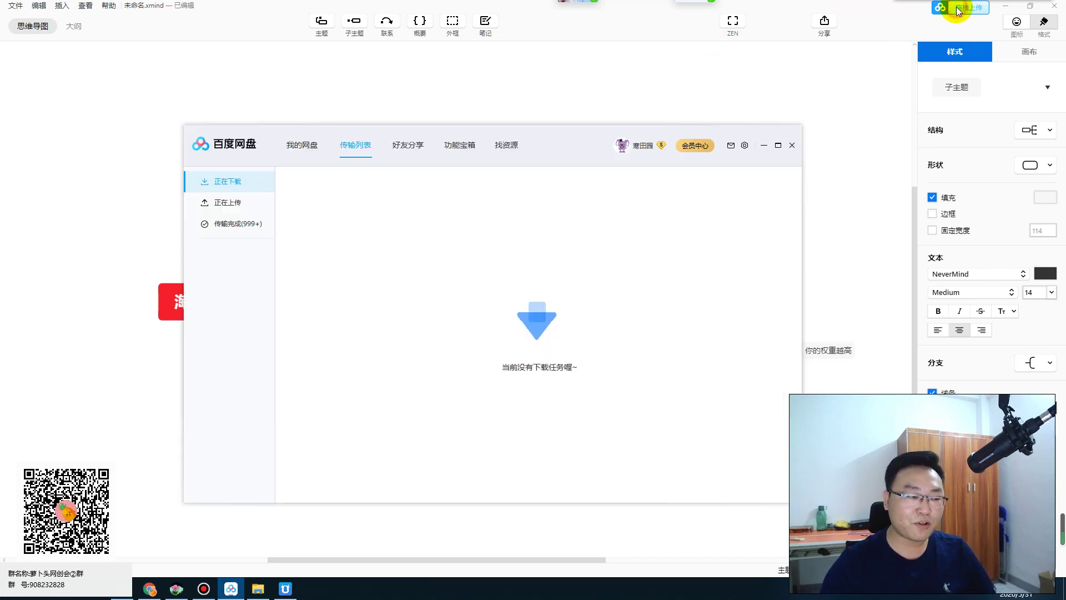
pyautogui.click(301, 146)
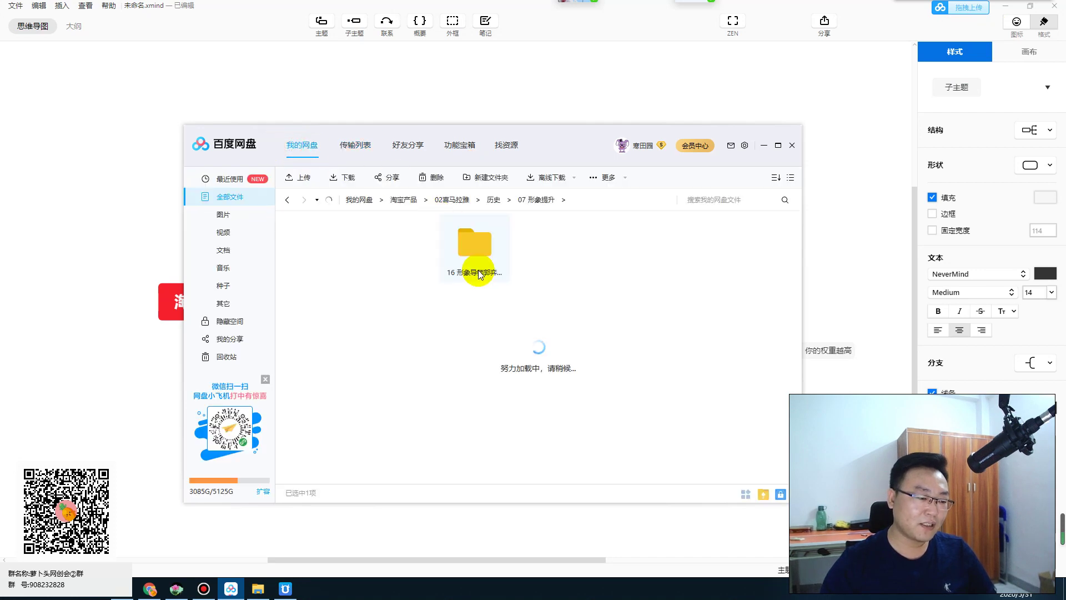
pyautogui.rightClick(401, 328)
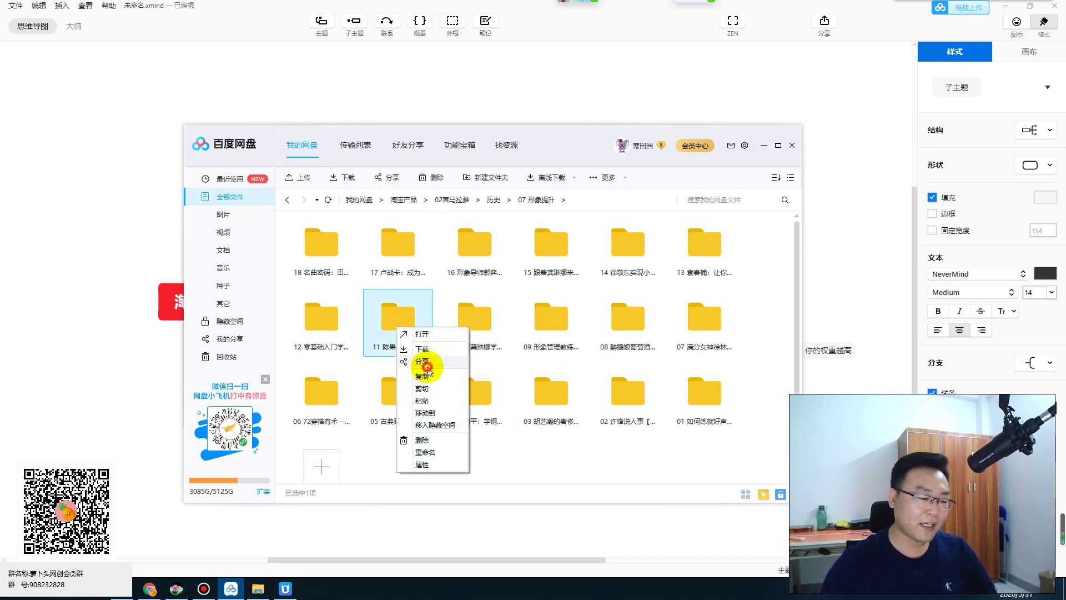
pyautogui.click(424, 362)
pyautogui.click(388, 328)
pyautogui.click(539, 407)
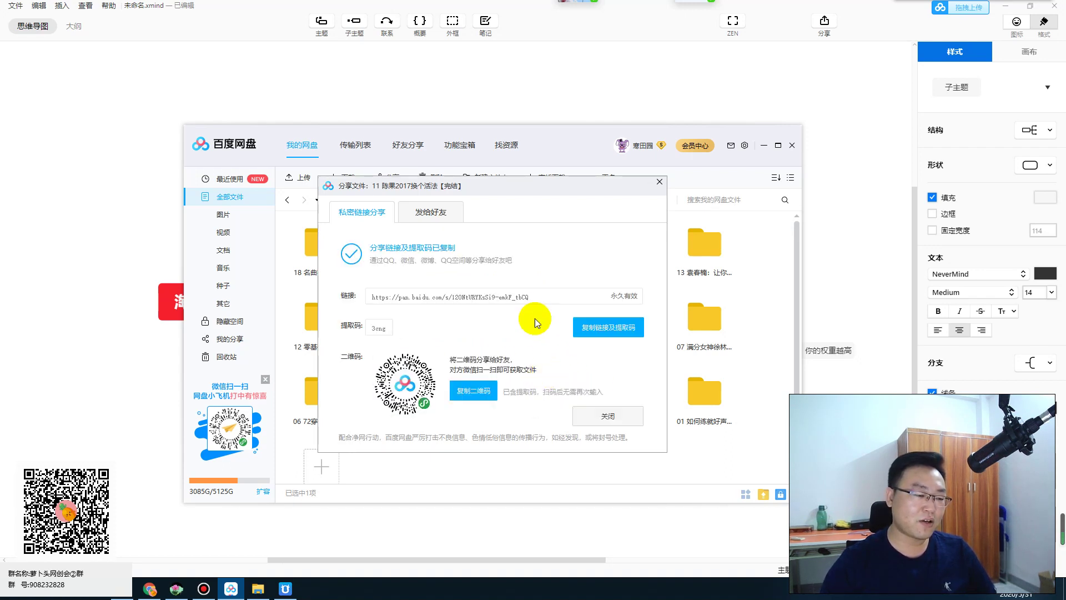
# Step: Copy the share link with its extraction code, close the share dialog and return to the mind map
pyautogui.click(604, 327)
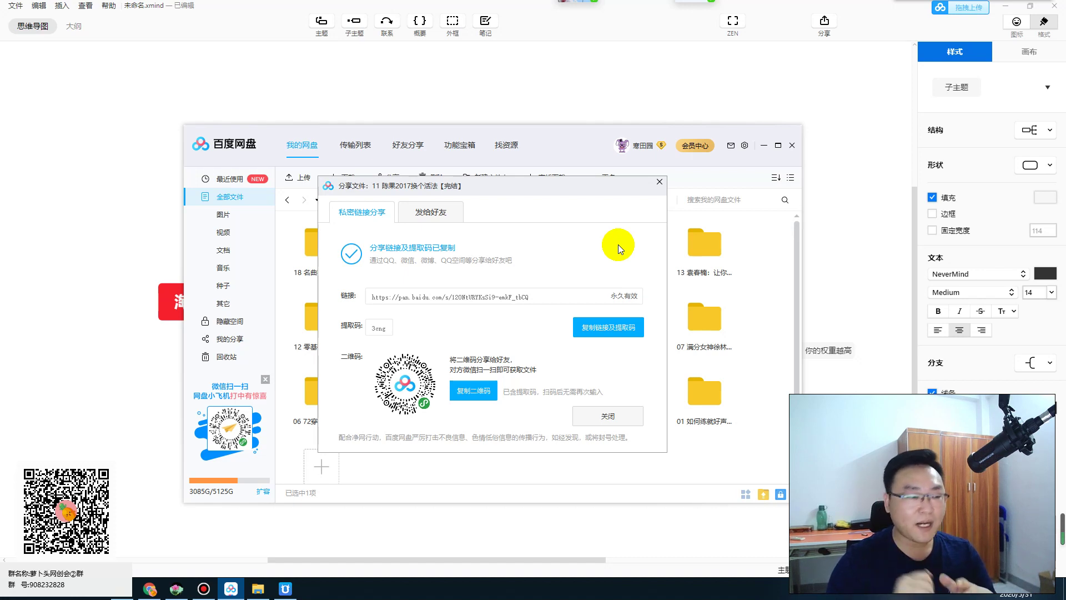
pyautogui.click(528, 298)
pyautogui.click(656, 181)
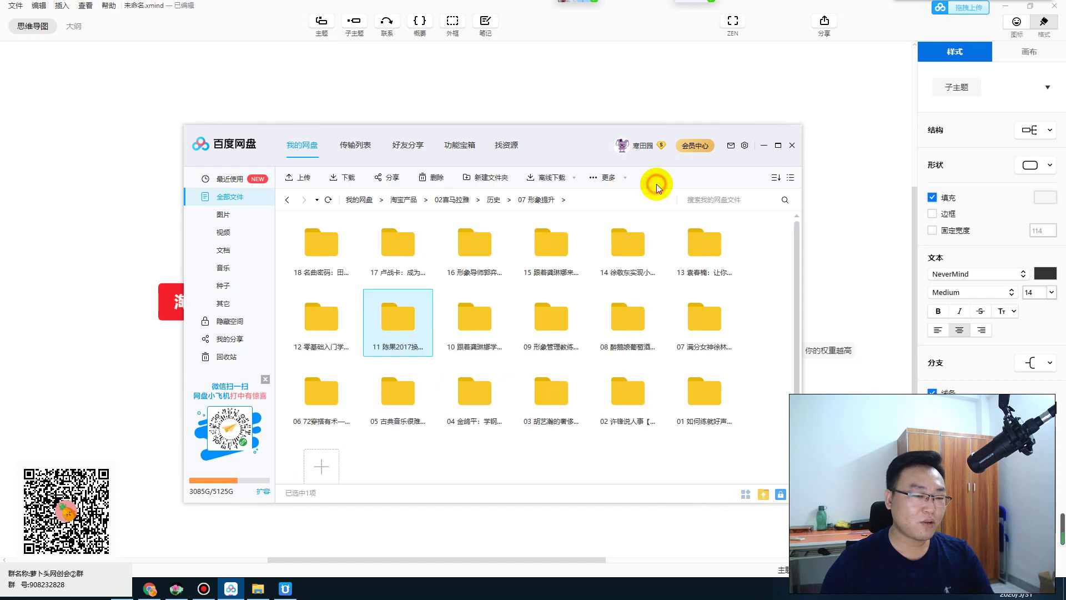
pyautogui.click(847, 200)
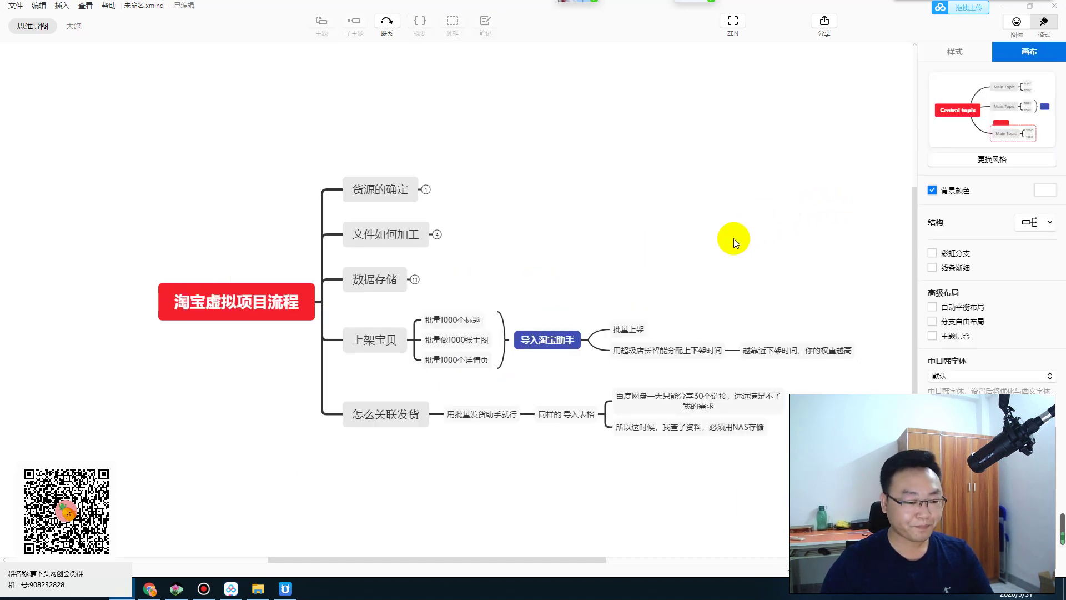
# Step: Widen the topic about 百度网盘 sharing only 30 links a day to a fixed width of 380 and left-align its text
pyautogui.scroll(-2, 734, 238)
pyautogui.click(691, 295)
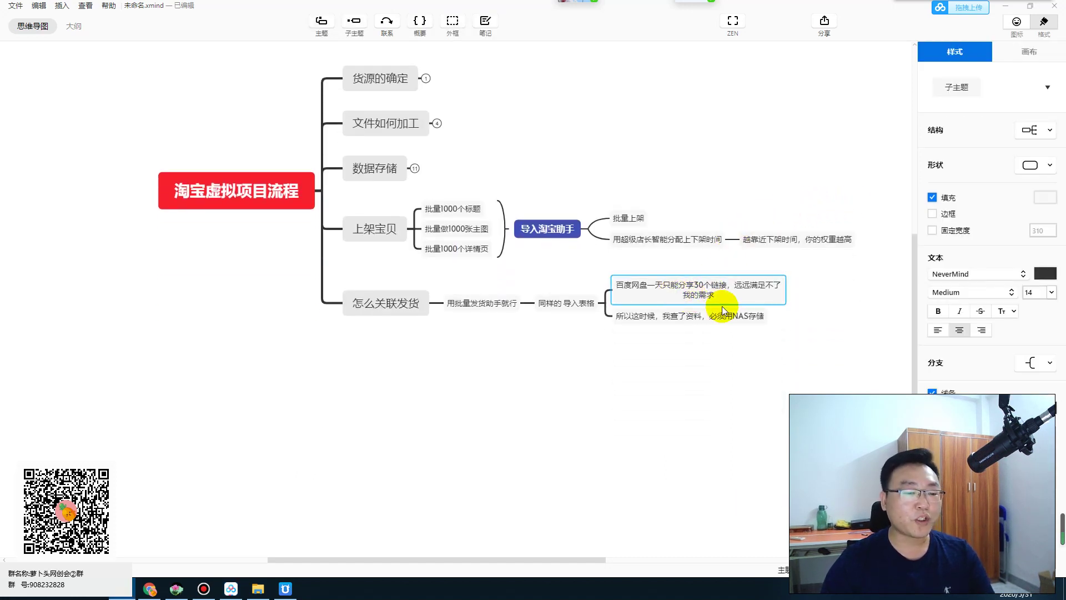
pyautogui.moveTo(785, 294); pyautogui.dragTo(826, 289)
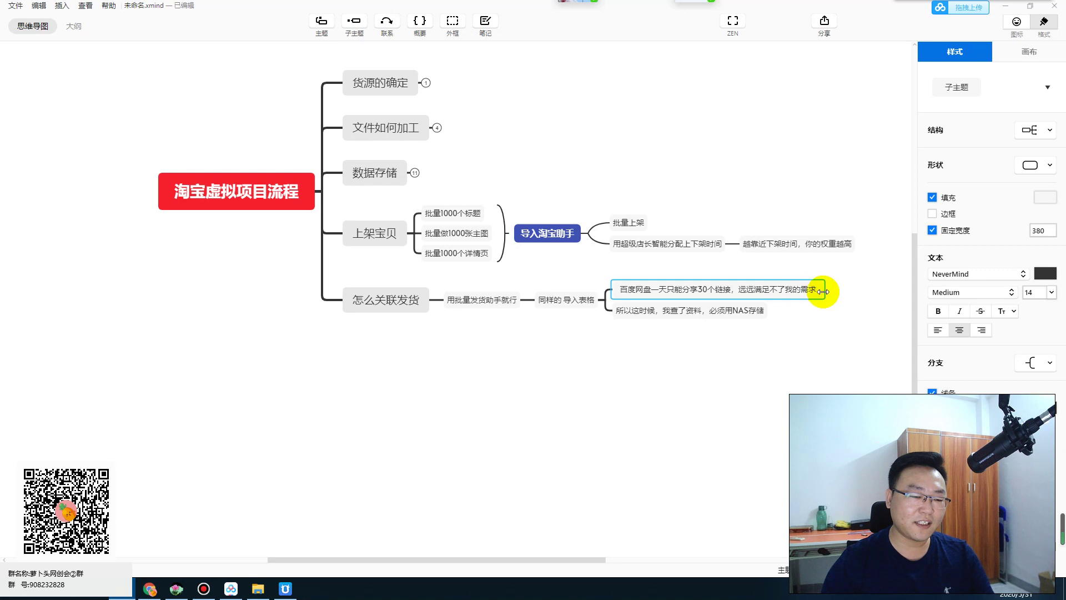
pyautogui.click(937, 330)
pyautogui.click(696, 345)
# Step: Review the NAS storage topic and the five main branches of the mind map, from 货源的确定 to 怎么关联发货
pyautogui.click(696, 315)
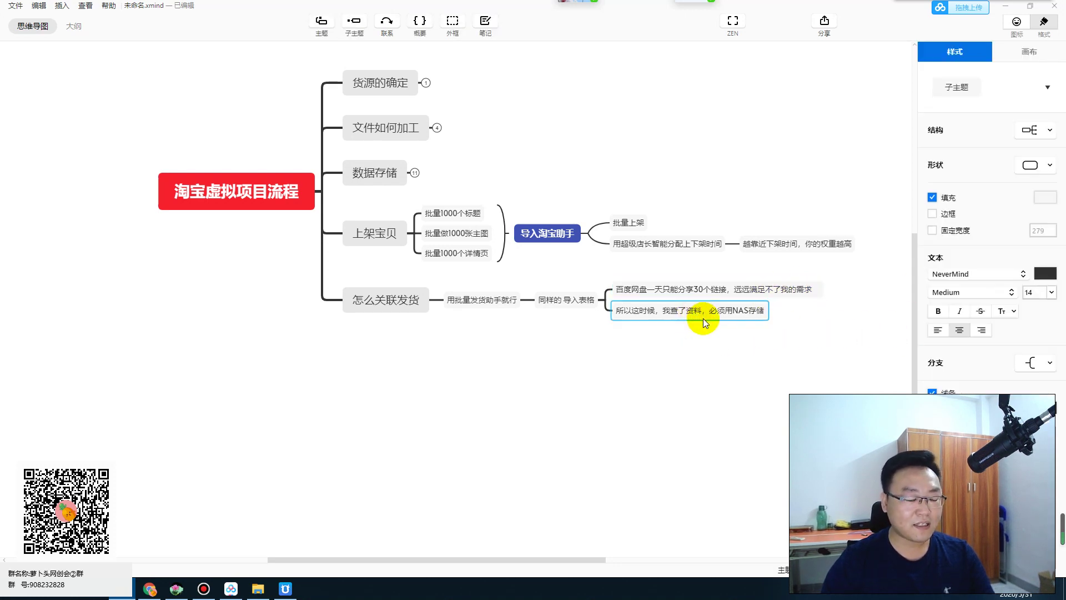
pyautogui.scroll(3, 664, 372)
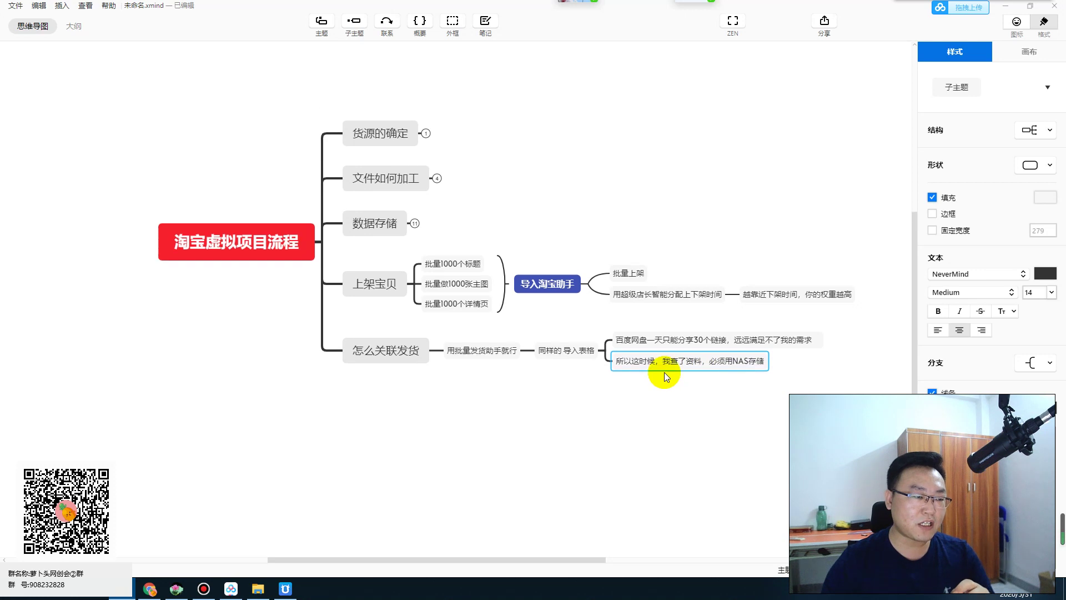
pyautogui.scroll(-2, 665, 371)
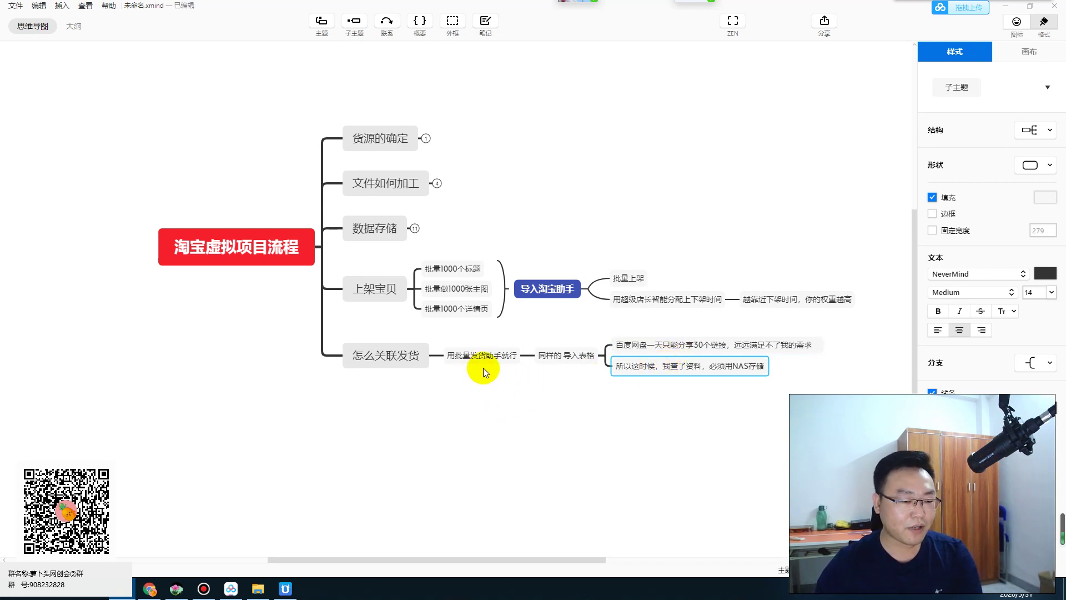
pyautogui.click(389, 140)
pyautogui.click(405, 181)
pyautogui.click(379, 231)
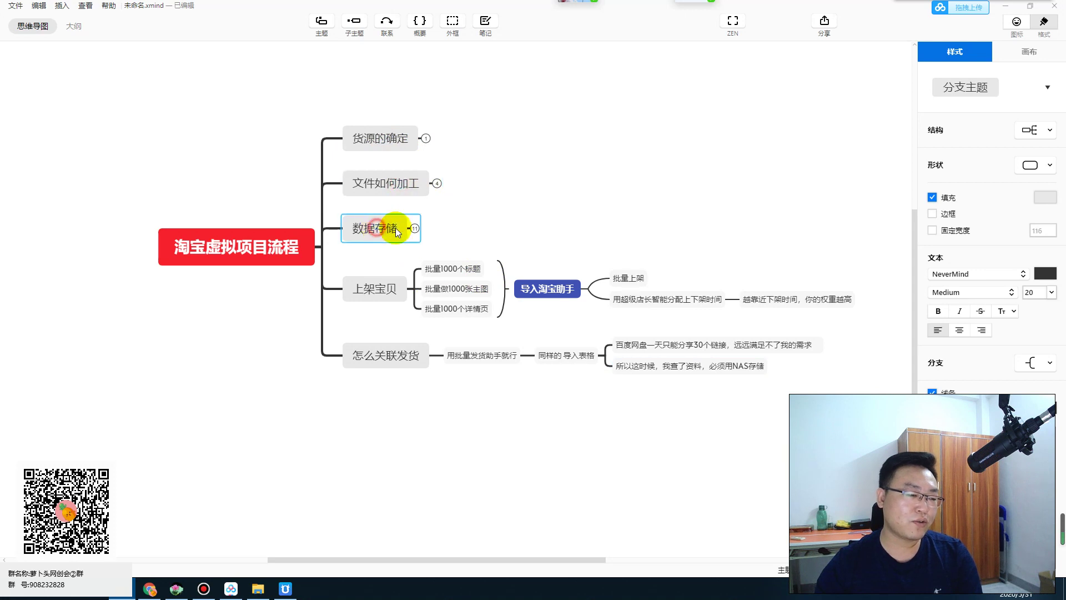
pyautogui.click(361, 287)
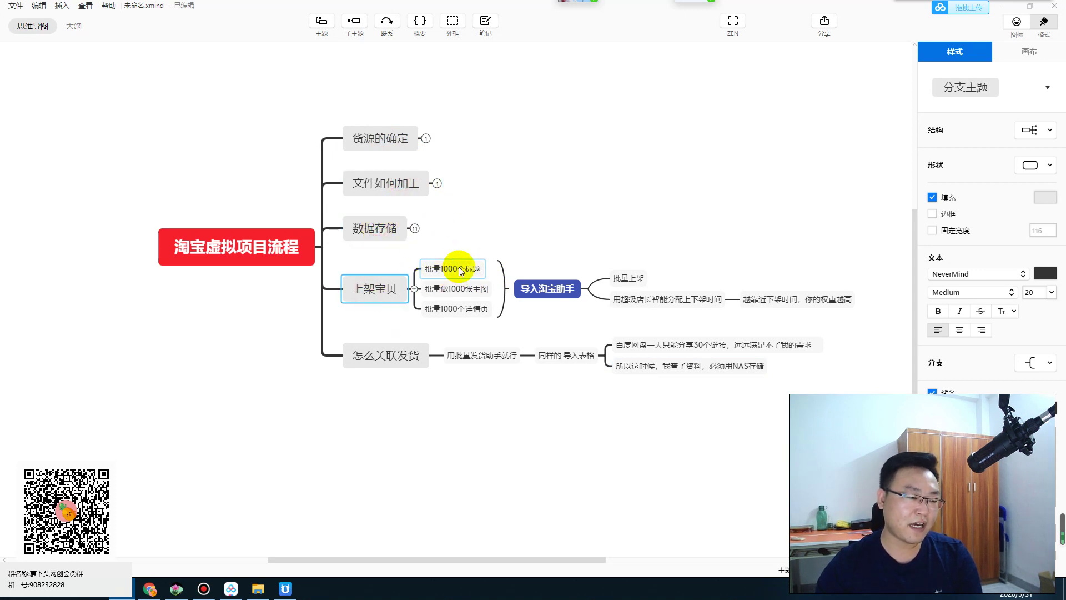
pyautogui.click(452, 290)
pyautogui.click(464, 270)
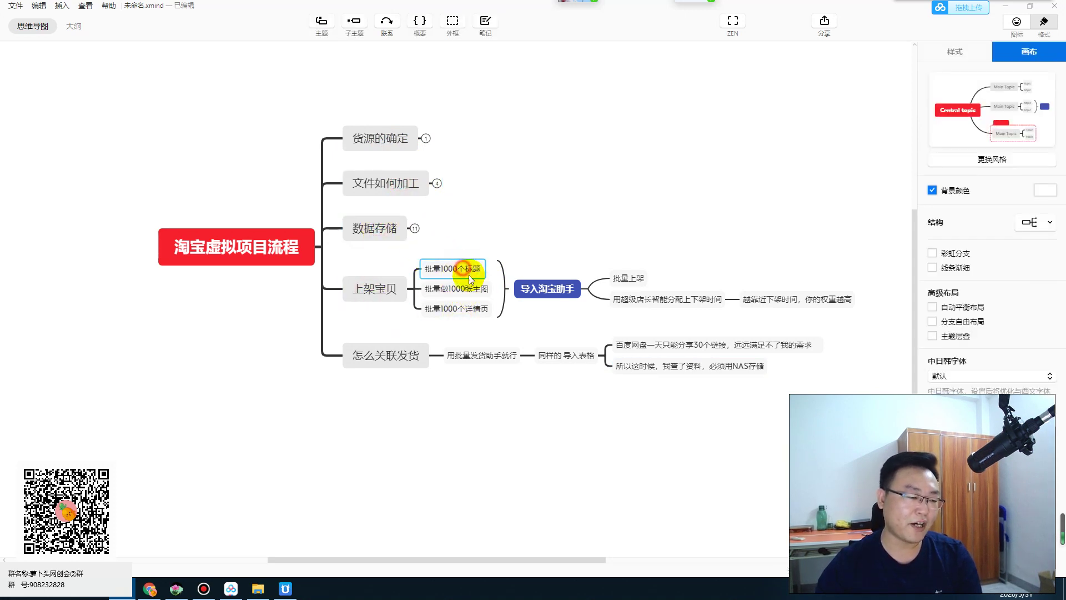
pyautogui.click(488, 314)
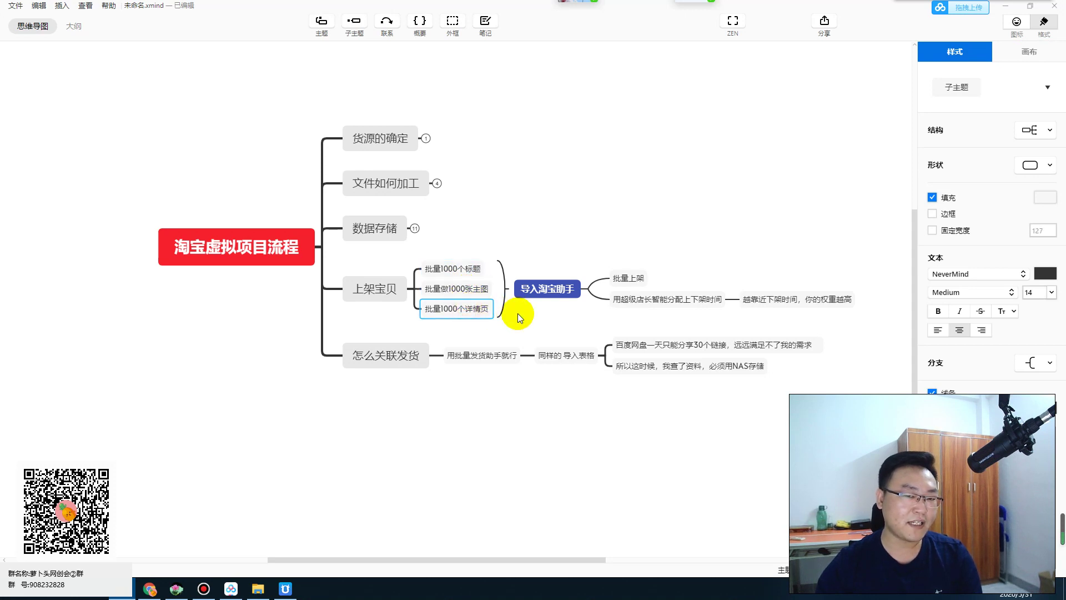
pyautogui.click(369, 357)
pyautogui.click(477, 356)
# Step: Append 链接 to the 同样的 导入表格 topic so that it reads 同样的 导入表格链接
pyautogui.click(543, 360)
pyautogui.doubleClick(572, 354)
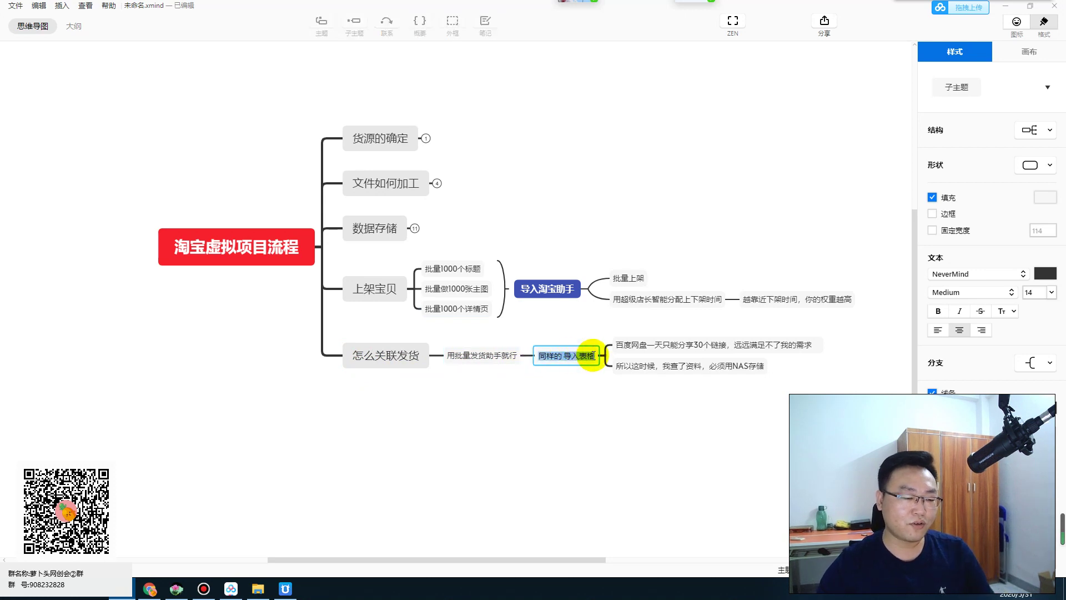
pyautogui.click(592, 356)
pyautogui.write('lianjie')
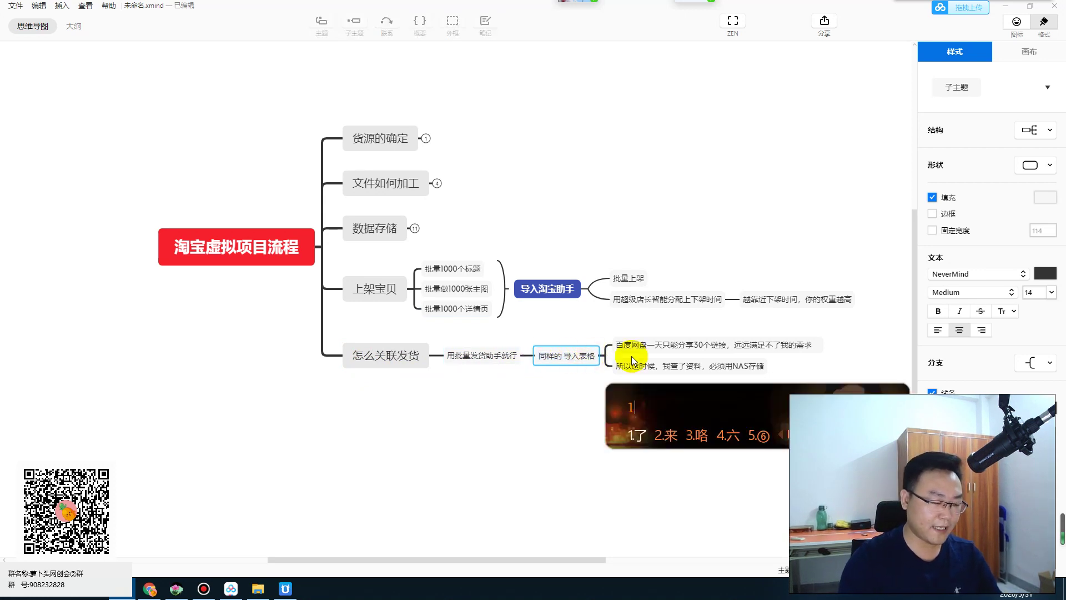
pyautogui.press('space')
pyautogui.click(672, 331)
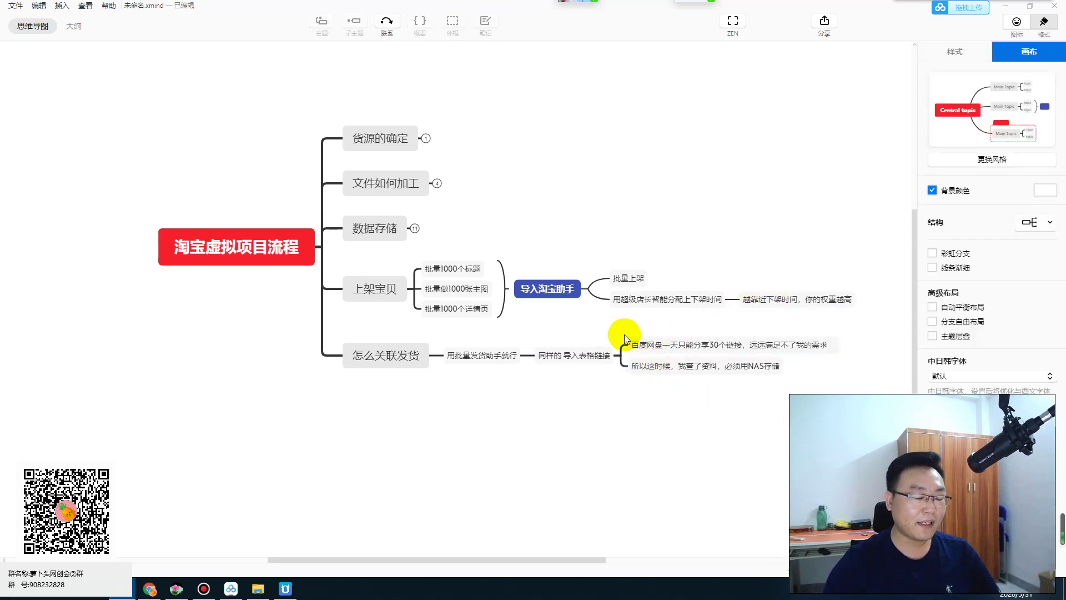
pyautogui.moveTo(455, 558); pyautogui.dragTo(479, 555)
pyautogui.click(203, 590)
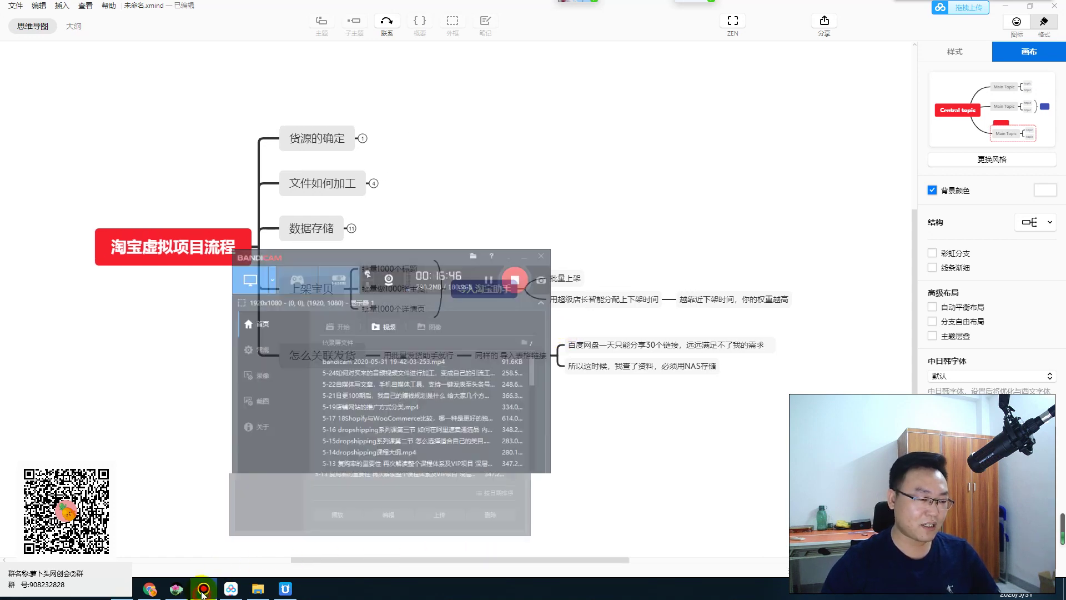
pyautogui.click(202, 590)
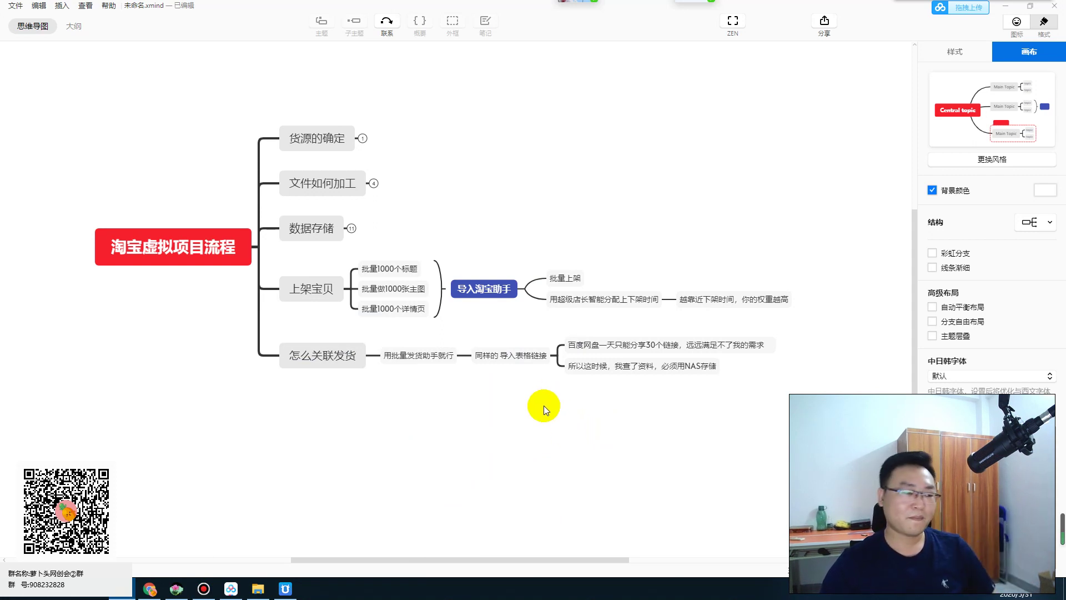
pyautogui.scroll(1, 531, 429)
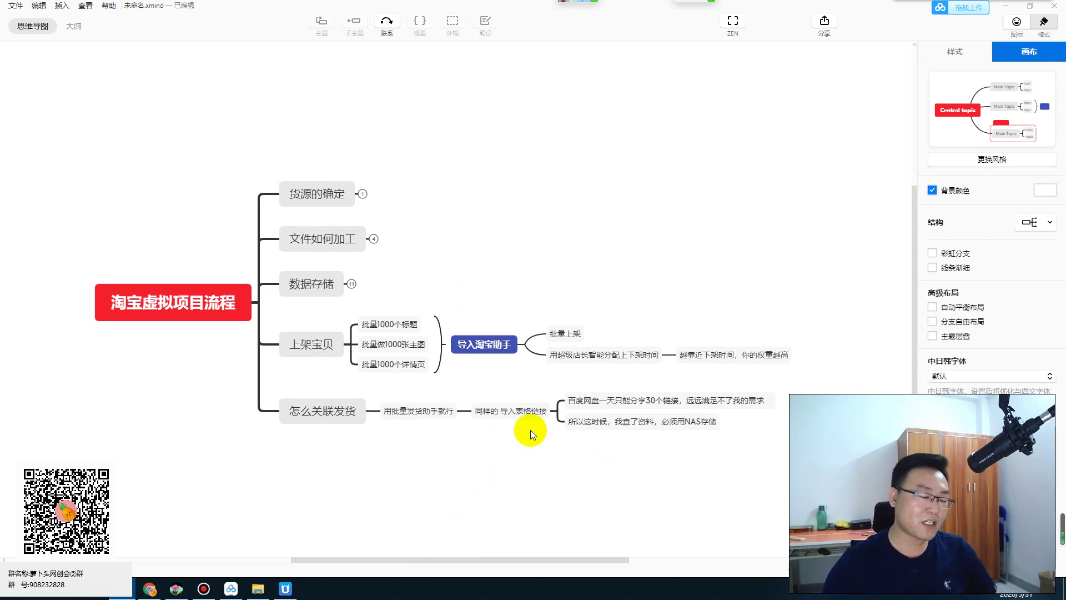
pyautogui.scroll(4, 528, 428)
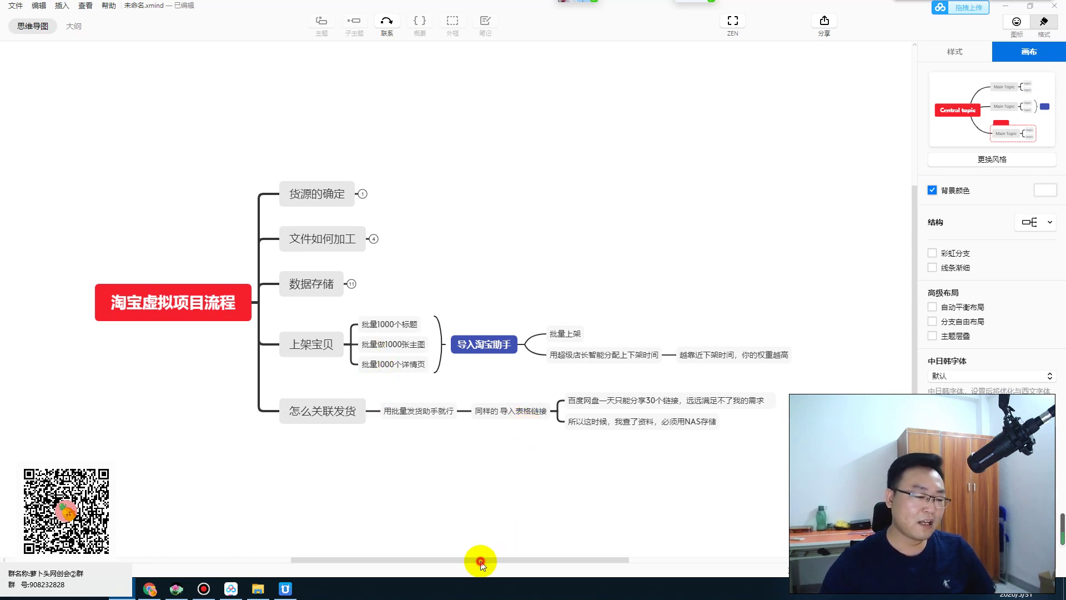
pyautogui.moveTo(481, 562); pyautogui.dragTo(491, 560)
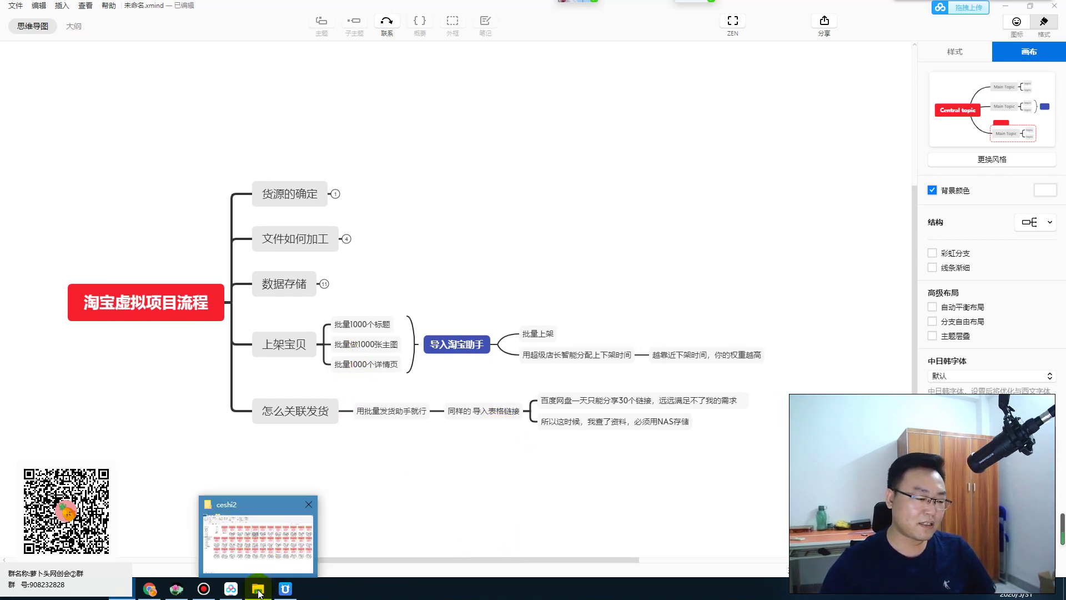
# Step: Switch to the ceshi2 folder in File Explorer and look at the first two 股权激励 main images
pyautogui.click(259, 593)
pyautogui.click(307, 163)
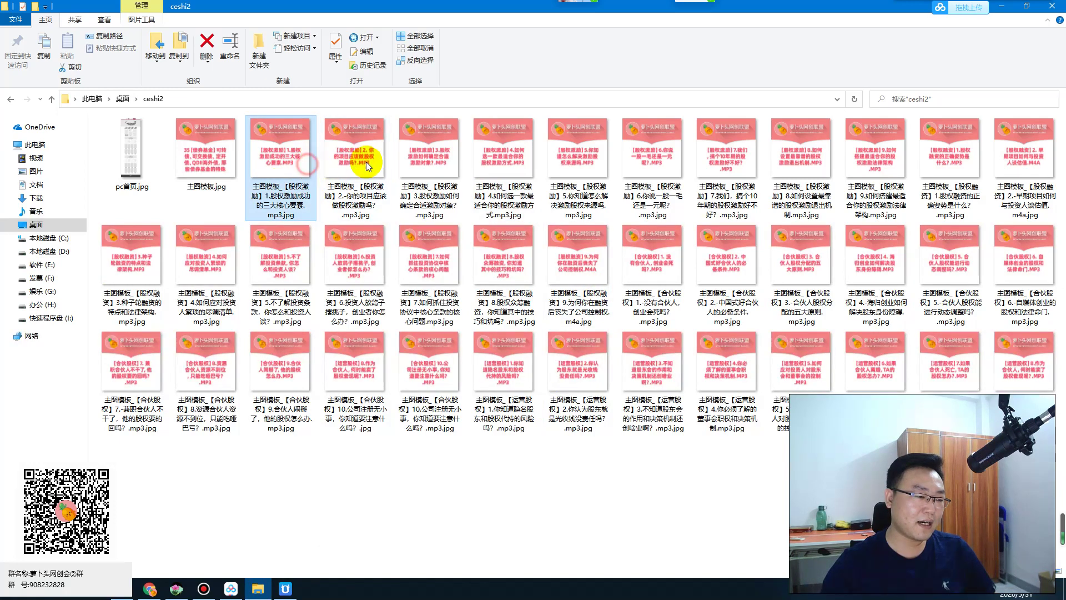
pyautogui.click(351, 162)
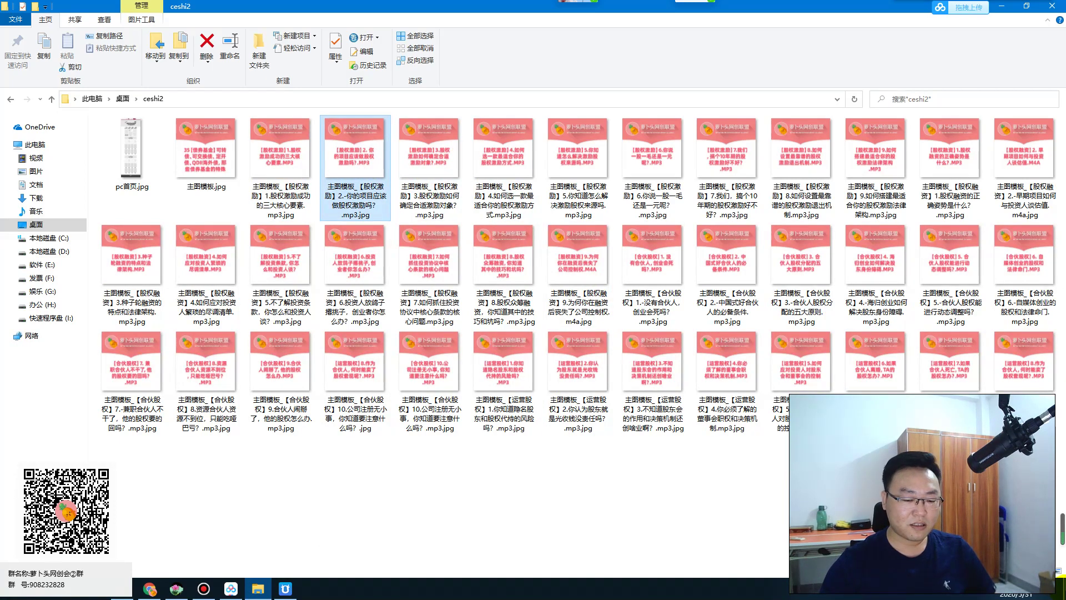
# Step: From the desktop, open 淘宝商品 on 快速程序盘 (I:) in File Explorer and look through the course folders in 05、少年得到
pyautogui.press('super+d')
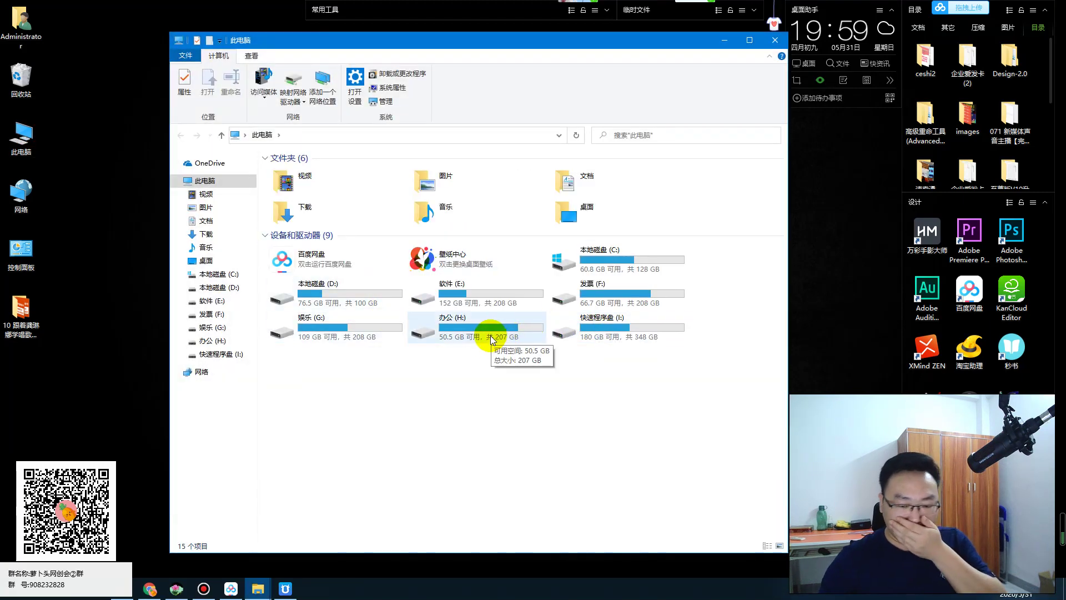
pyautogui.doubleClick(601, 334)
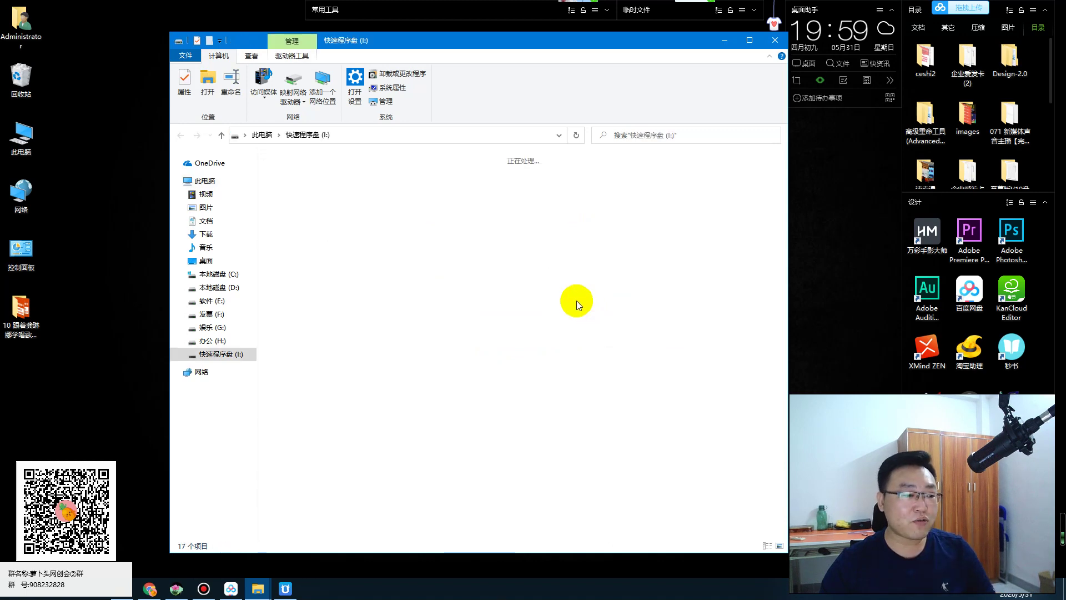
pyautogui.doubleClick(454, 245)
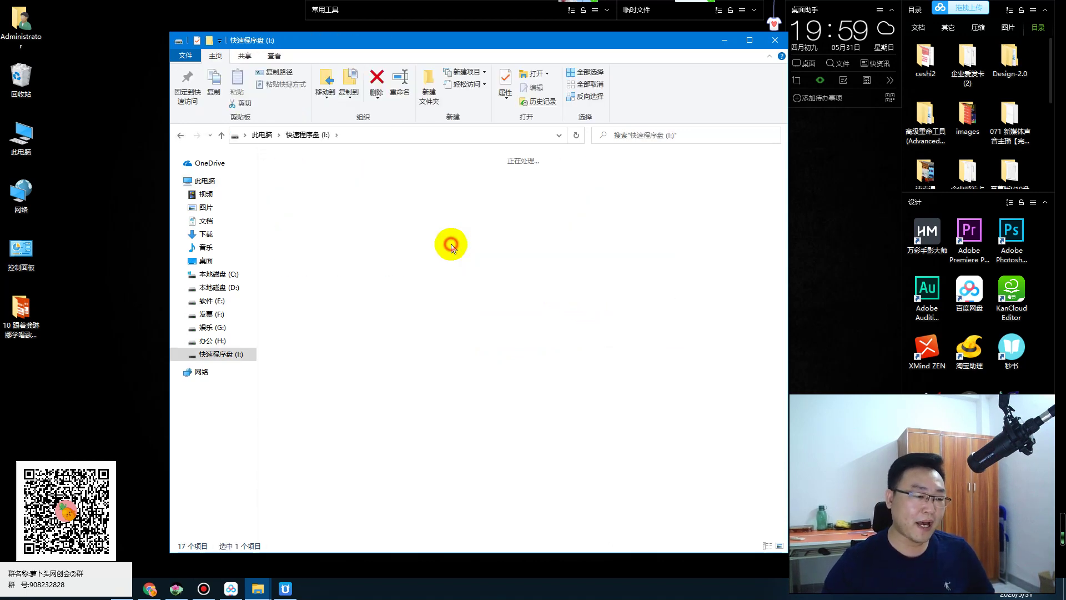
pyautogui.doubleClick(499, 186)
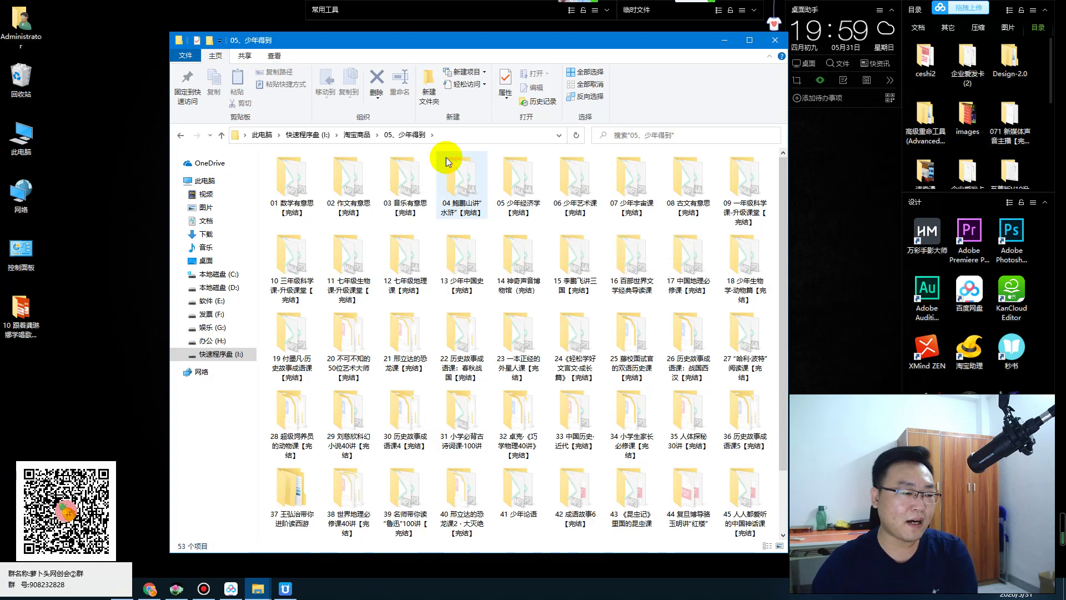
pyautogui.scroll(-1, 444, 277)
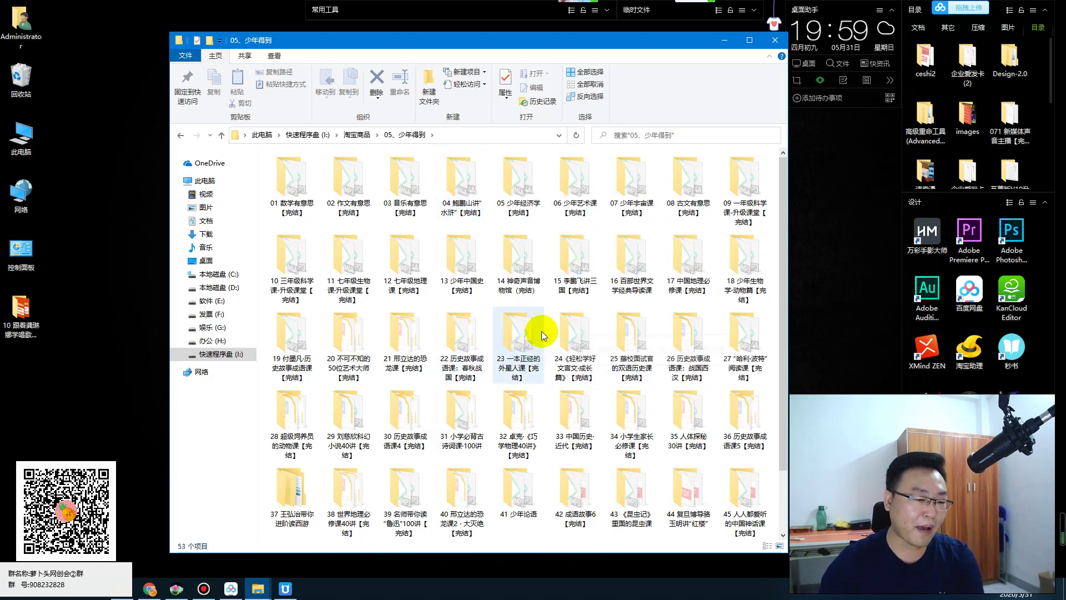
pyautogui.scroll(1, 544, 336)
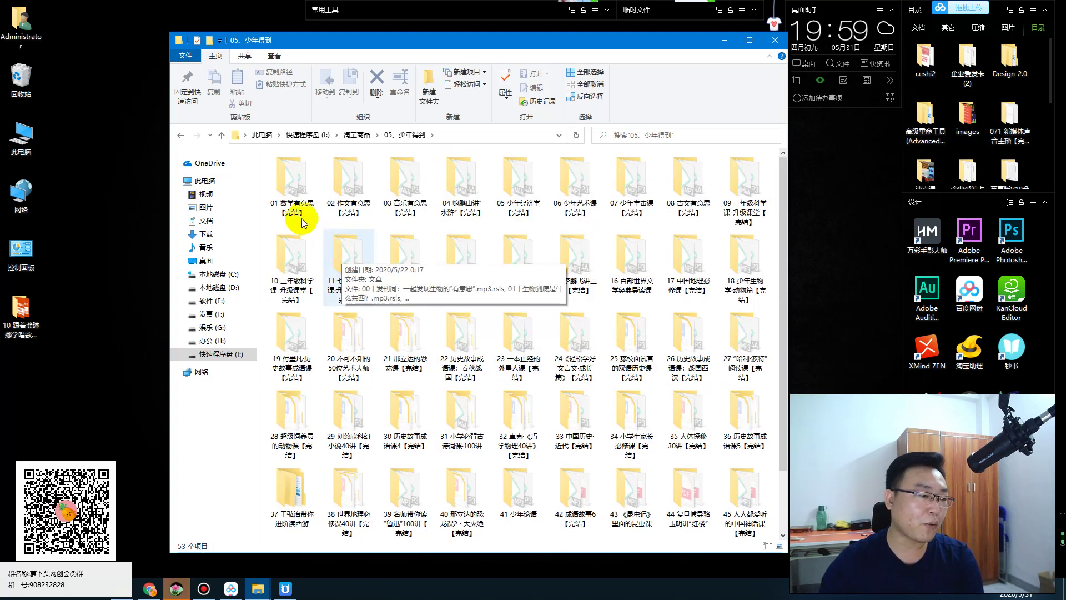
# Step: Return to 淘宝商品, look into the 十点课堂 folder numbered 06, and go back up to 淘宝商品
pyautogui.click(223, 138)
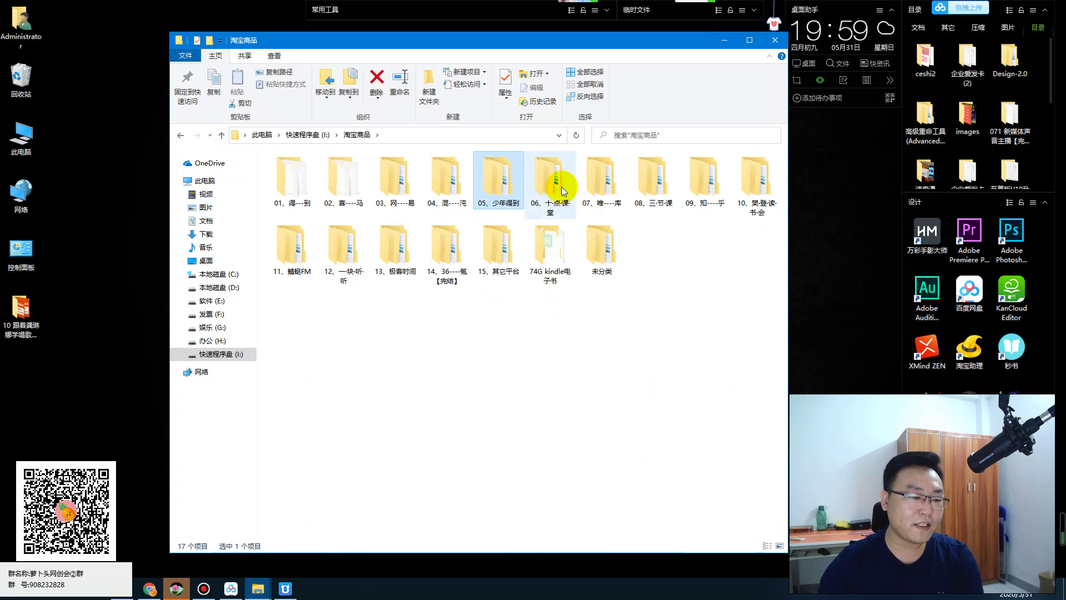
pyautogui.doubleClick(561, 187)
pyautogui.click(221, 135)
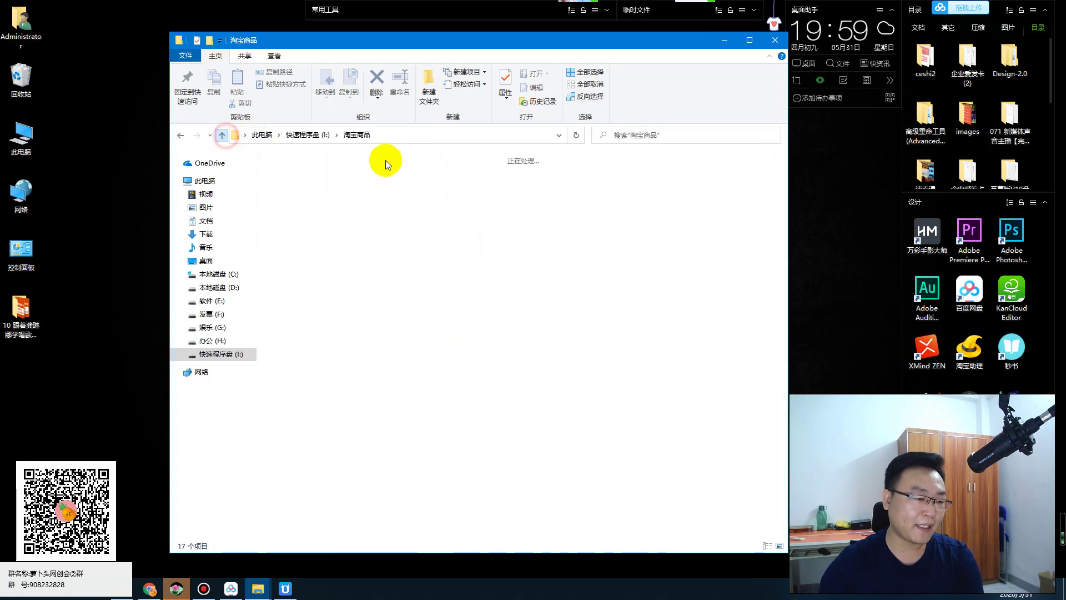
# Step: Browse the 1~99 folder inside 03、网----易, look at the videos in folder 13 【情景剧】赢得时间的30种妙计, and return to 1~99
pyautogui.doubleClick(402, 179)
pyautogui.doubleClick(302, 181)
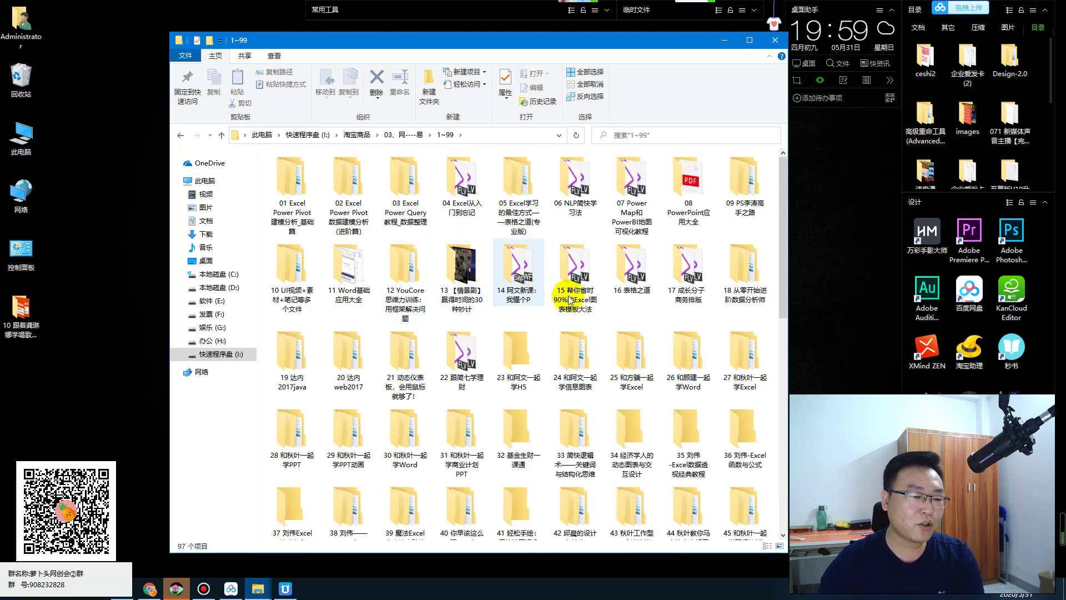
pyautogui.doubleClick(461, 269)
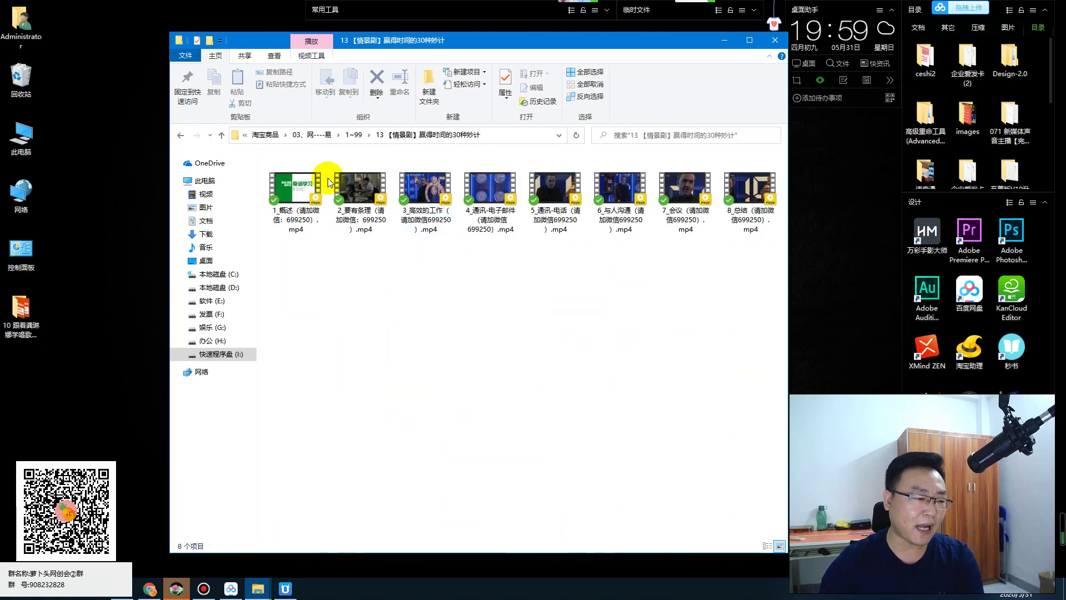
pyautogui.click(227, 135)
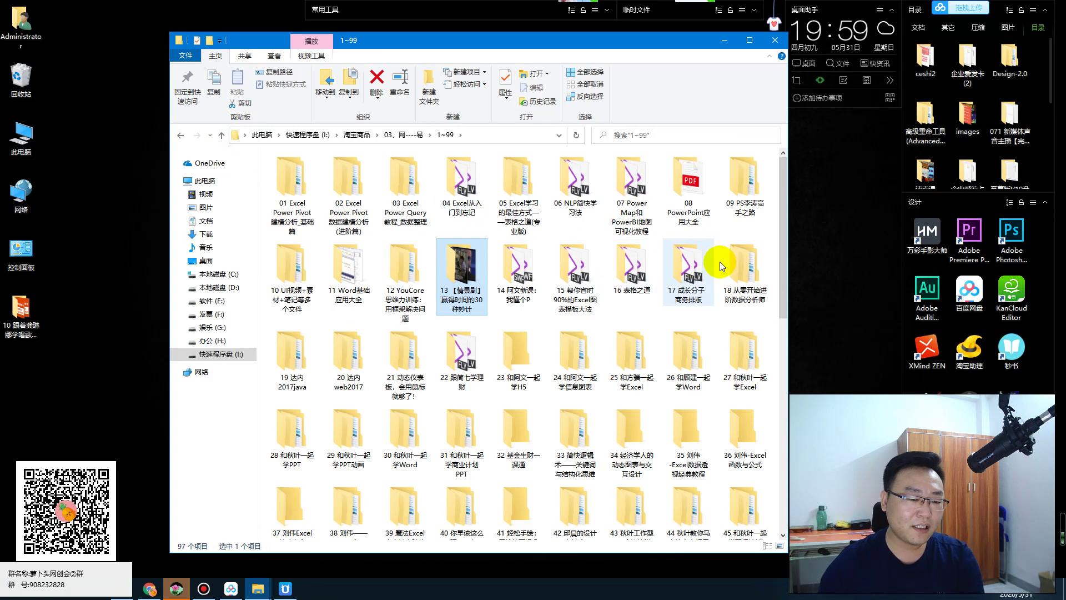
# Step: Open the PS李涛高手之路 subfolder of course folder 09 and play LeeTao_PS_CS5_01_Brush.mp4
pyautogui.doubleClick(745, 201)
pyautogui.doubleClick(289, 182)
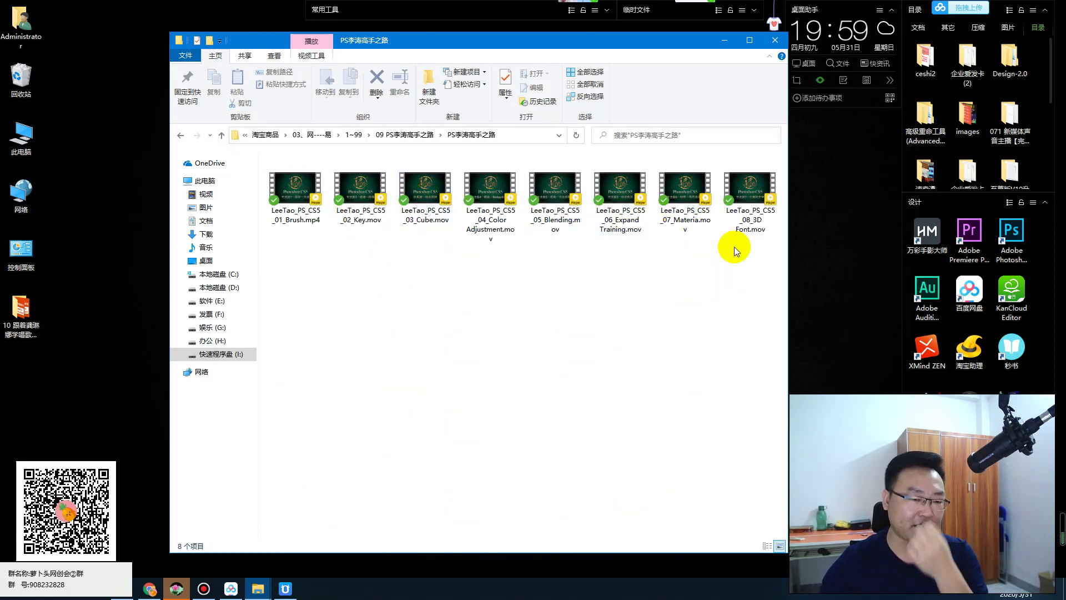
pyautogui.moveTo(738, 249); pyautogui.dragTo(269, 158)
pyautogui.click(298, 198)
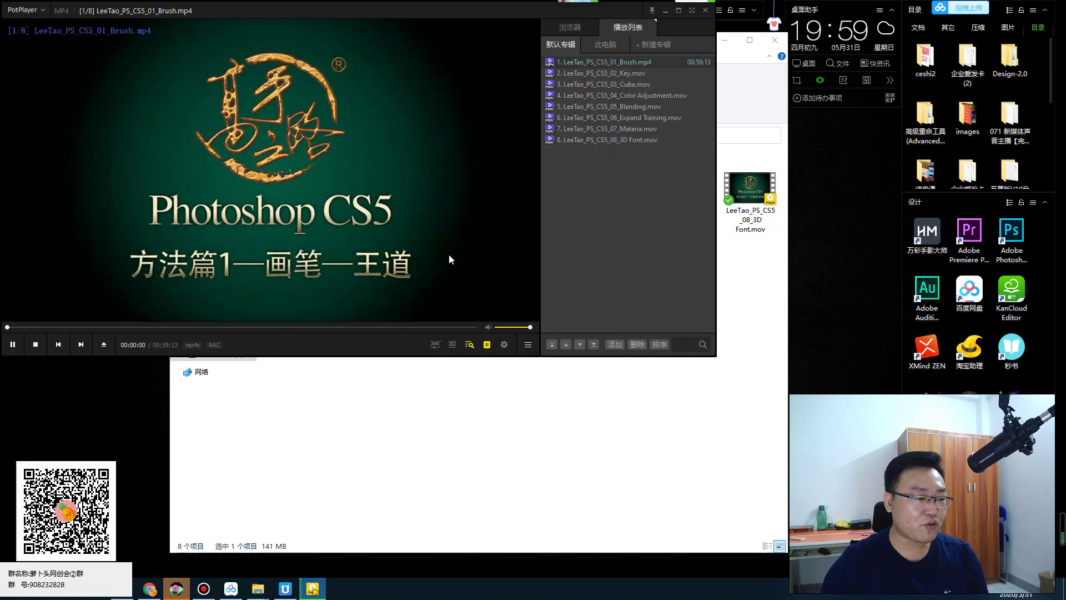
# Step: Maximize the video player, skip ahead to about 29:30 and 47:55 in the brush lesson, and close the player
pyautogui.click(678, 11)
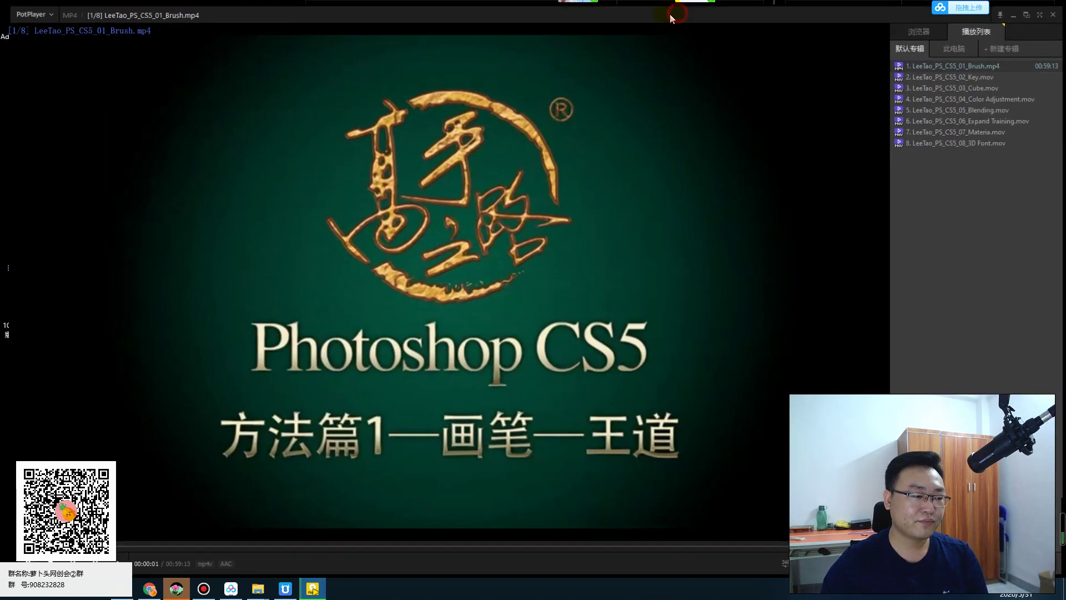
pyautogui.moveTo(123, 544); pyautogui.dragTo(416, 547)
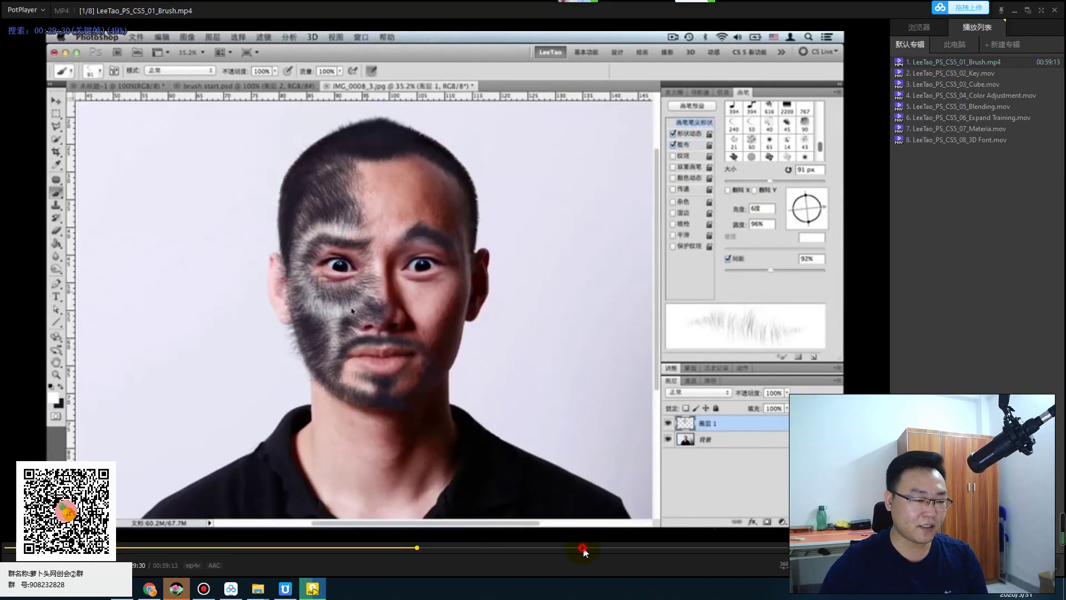
pyautogui.click(668, 542)
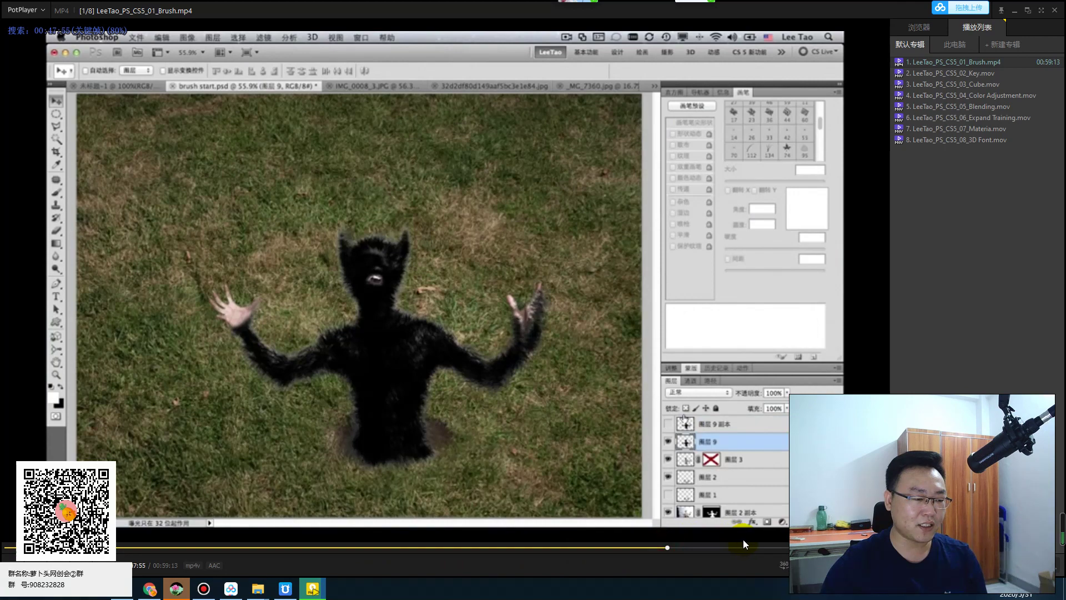
pyautogui.click(1054, 10)
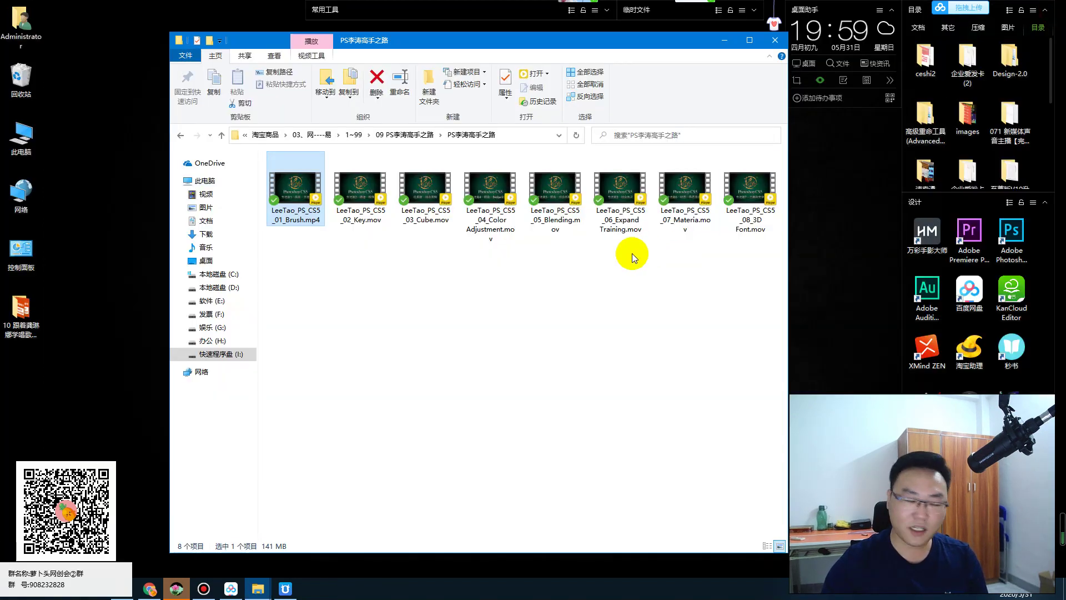
# Step: Return to the 1~99 folder and look through its remaining course folders up to number 99
pyautogui.click(222, 135)
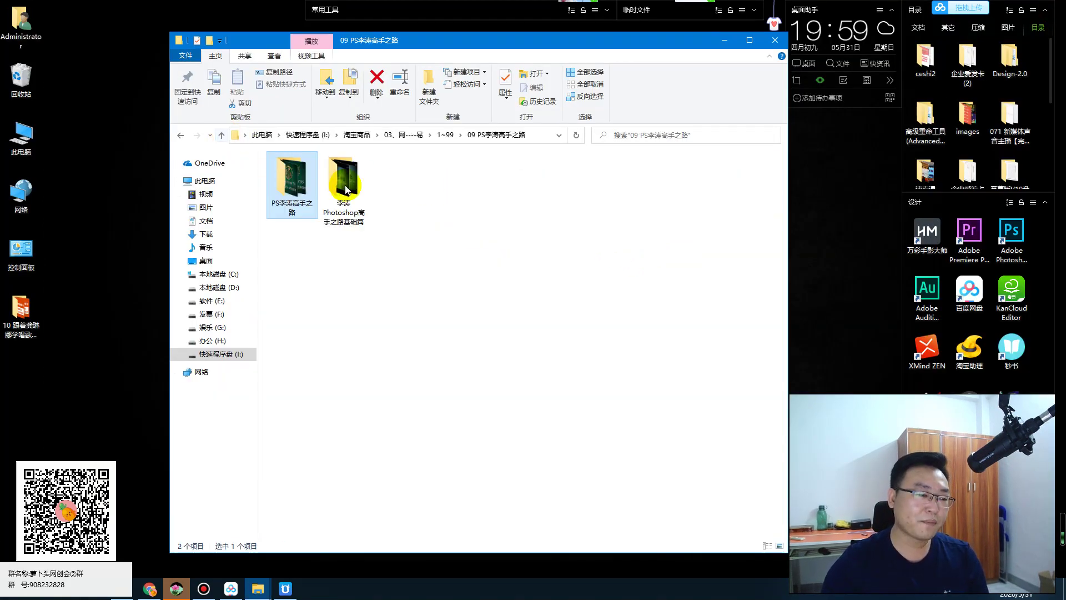
pyautogui.click(222, 140)
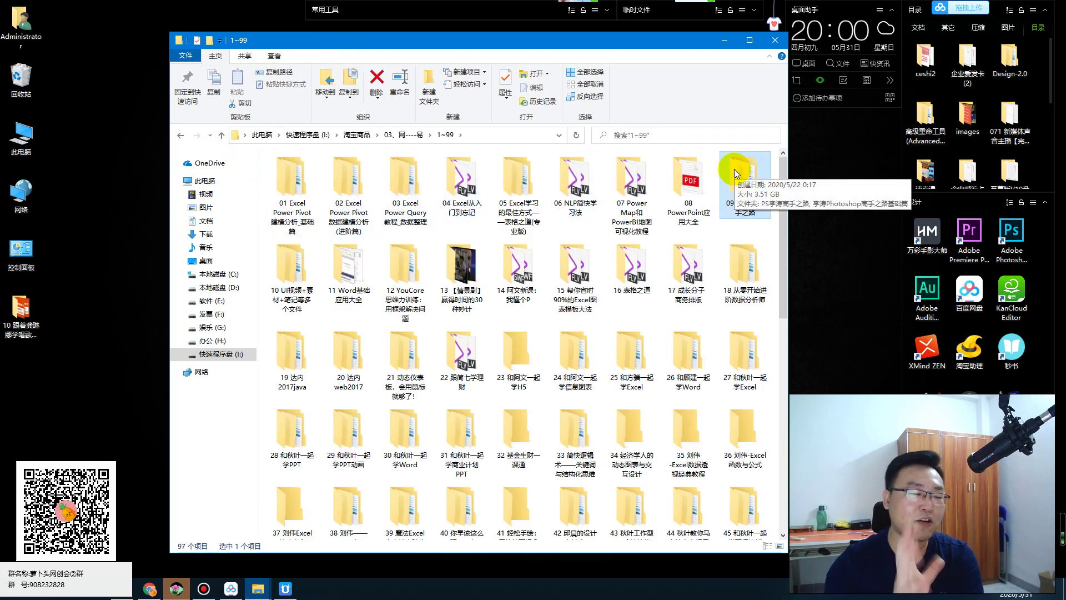
pyautogui.scroll(-8, 639, 301)
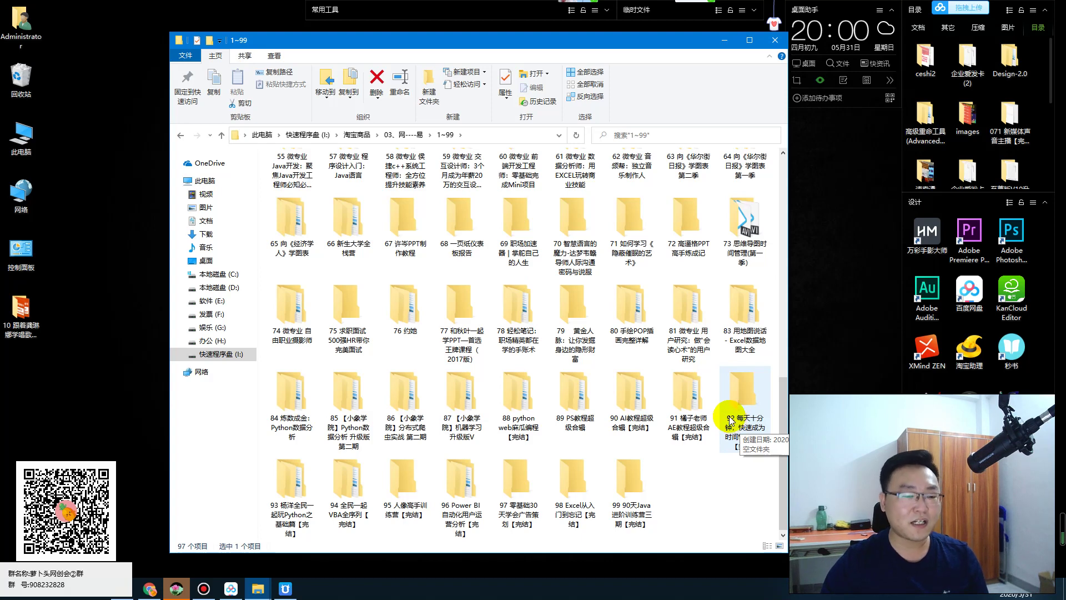
pyautogui.moveTo(583, 42); pyautogui.dragTo(536, 48)
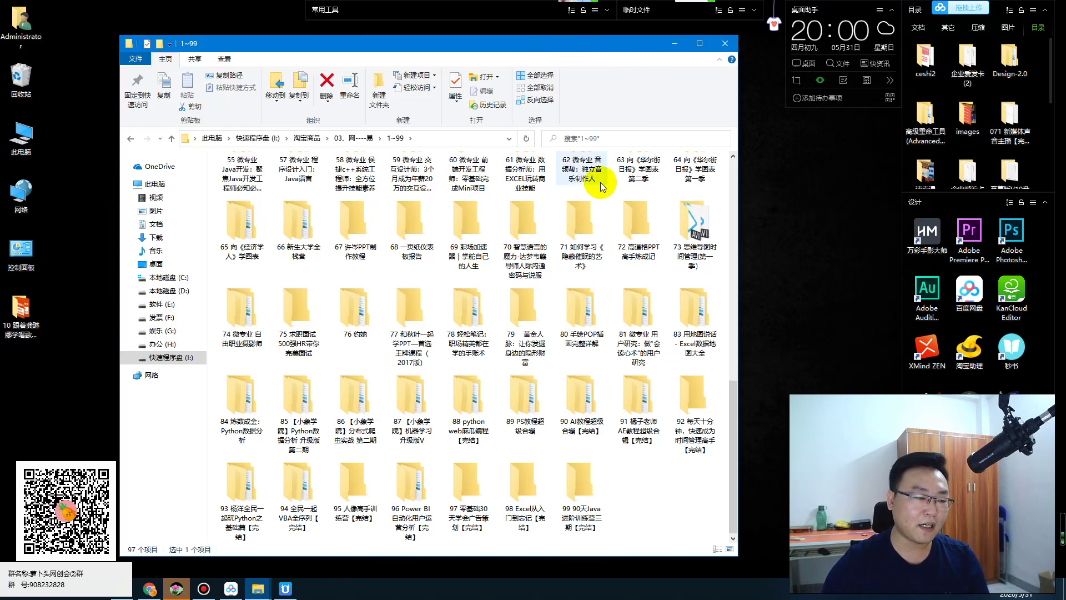
pyautogui.moveTo(152, 592)
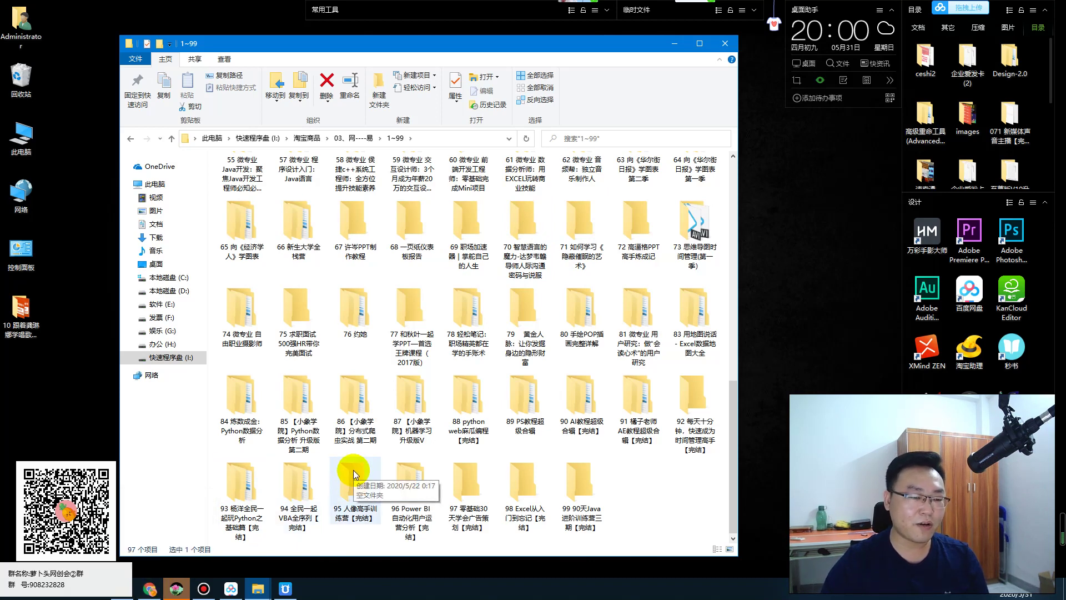
pyautogui.click(660, 491)
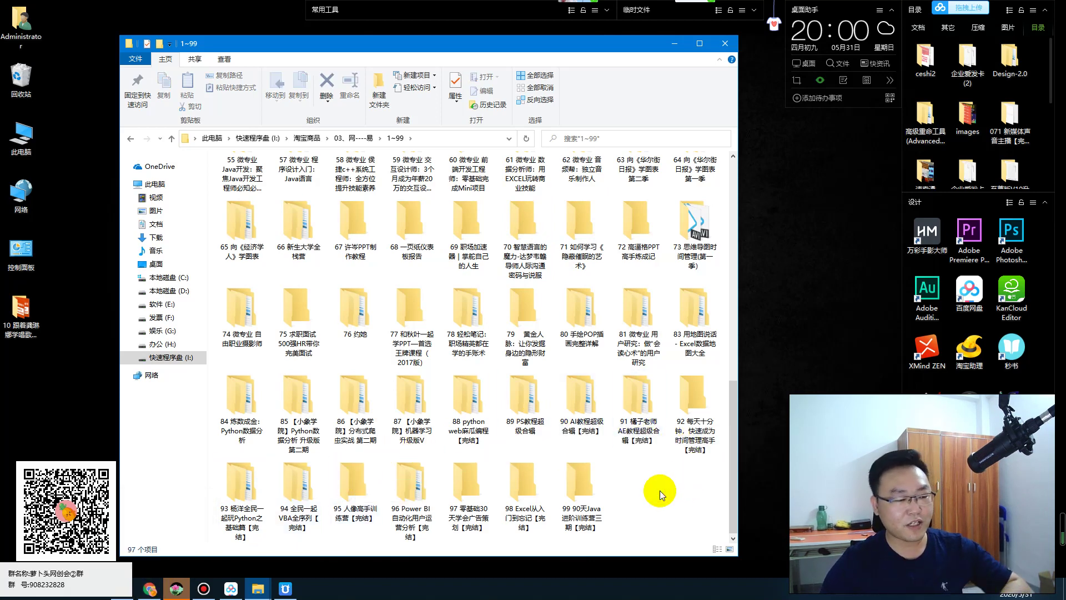
# Step: Switch to the Bandicam recorder and move its window partly off the File Explorer window
pyautogui.moveTo(185, 592)
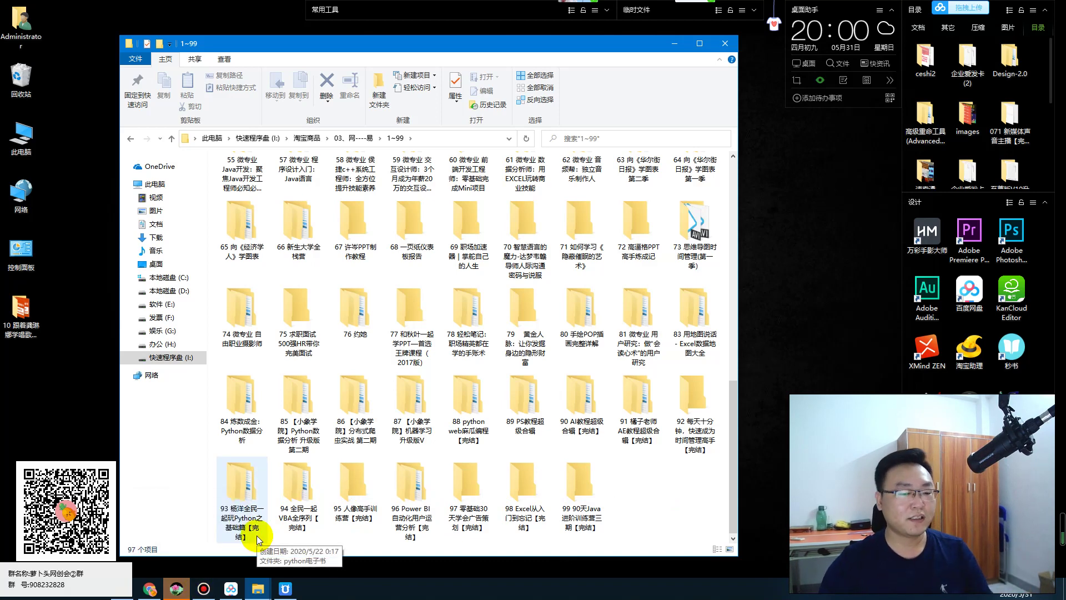
pyautogui.click(203, 588)
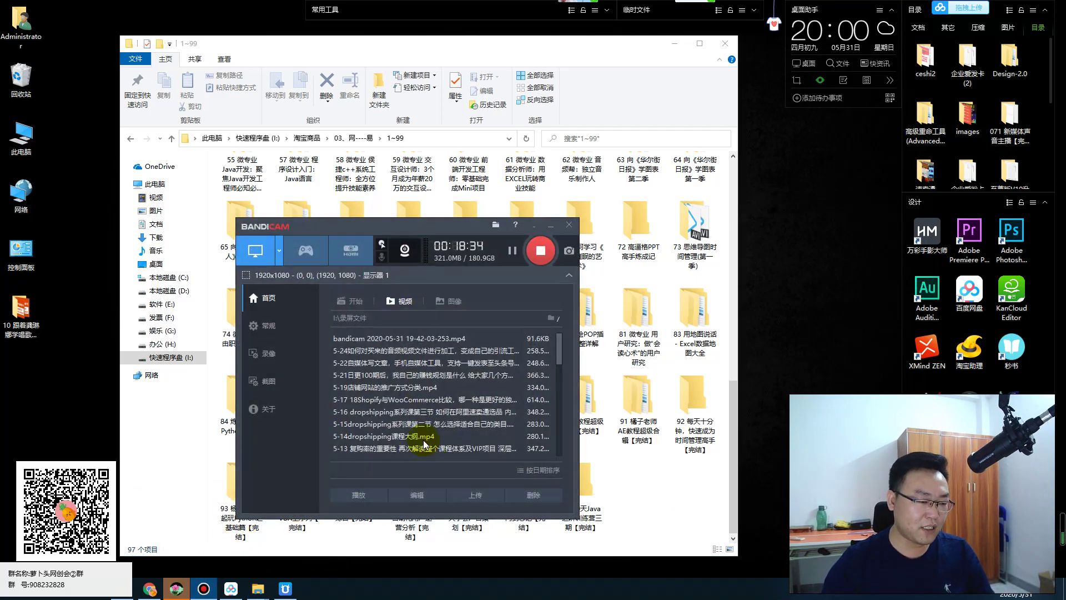
pyautogui.moveTo(438, 229); pyautogui.dragTo(711, 185)
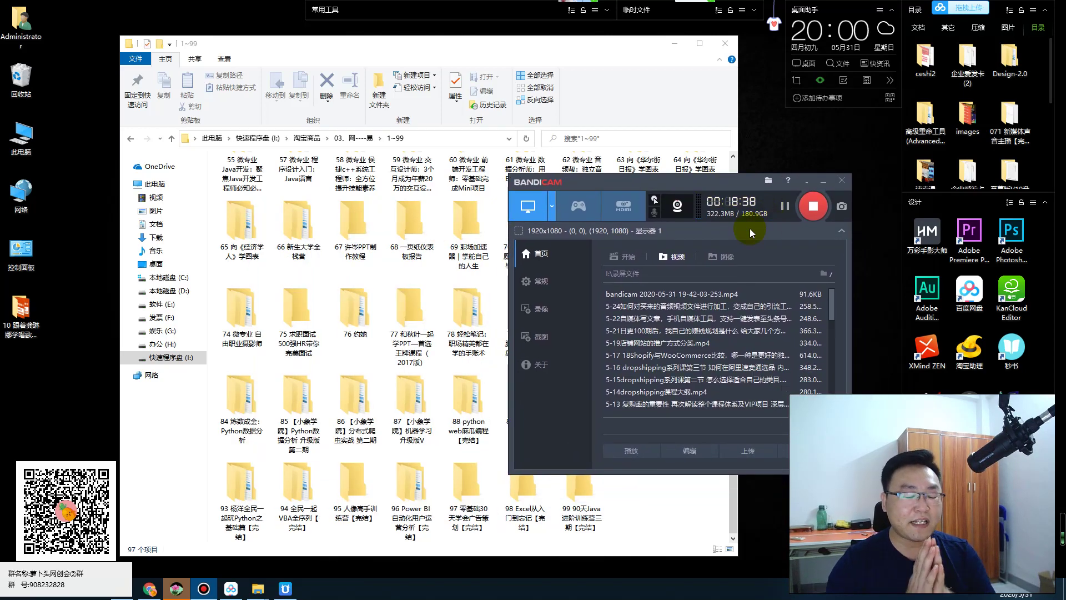